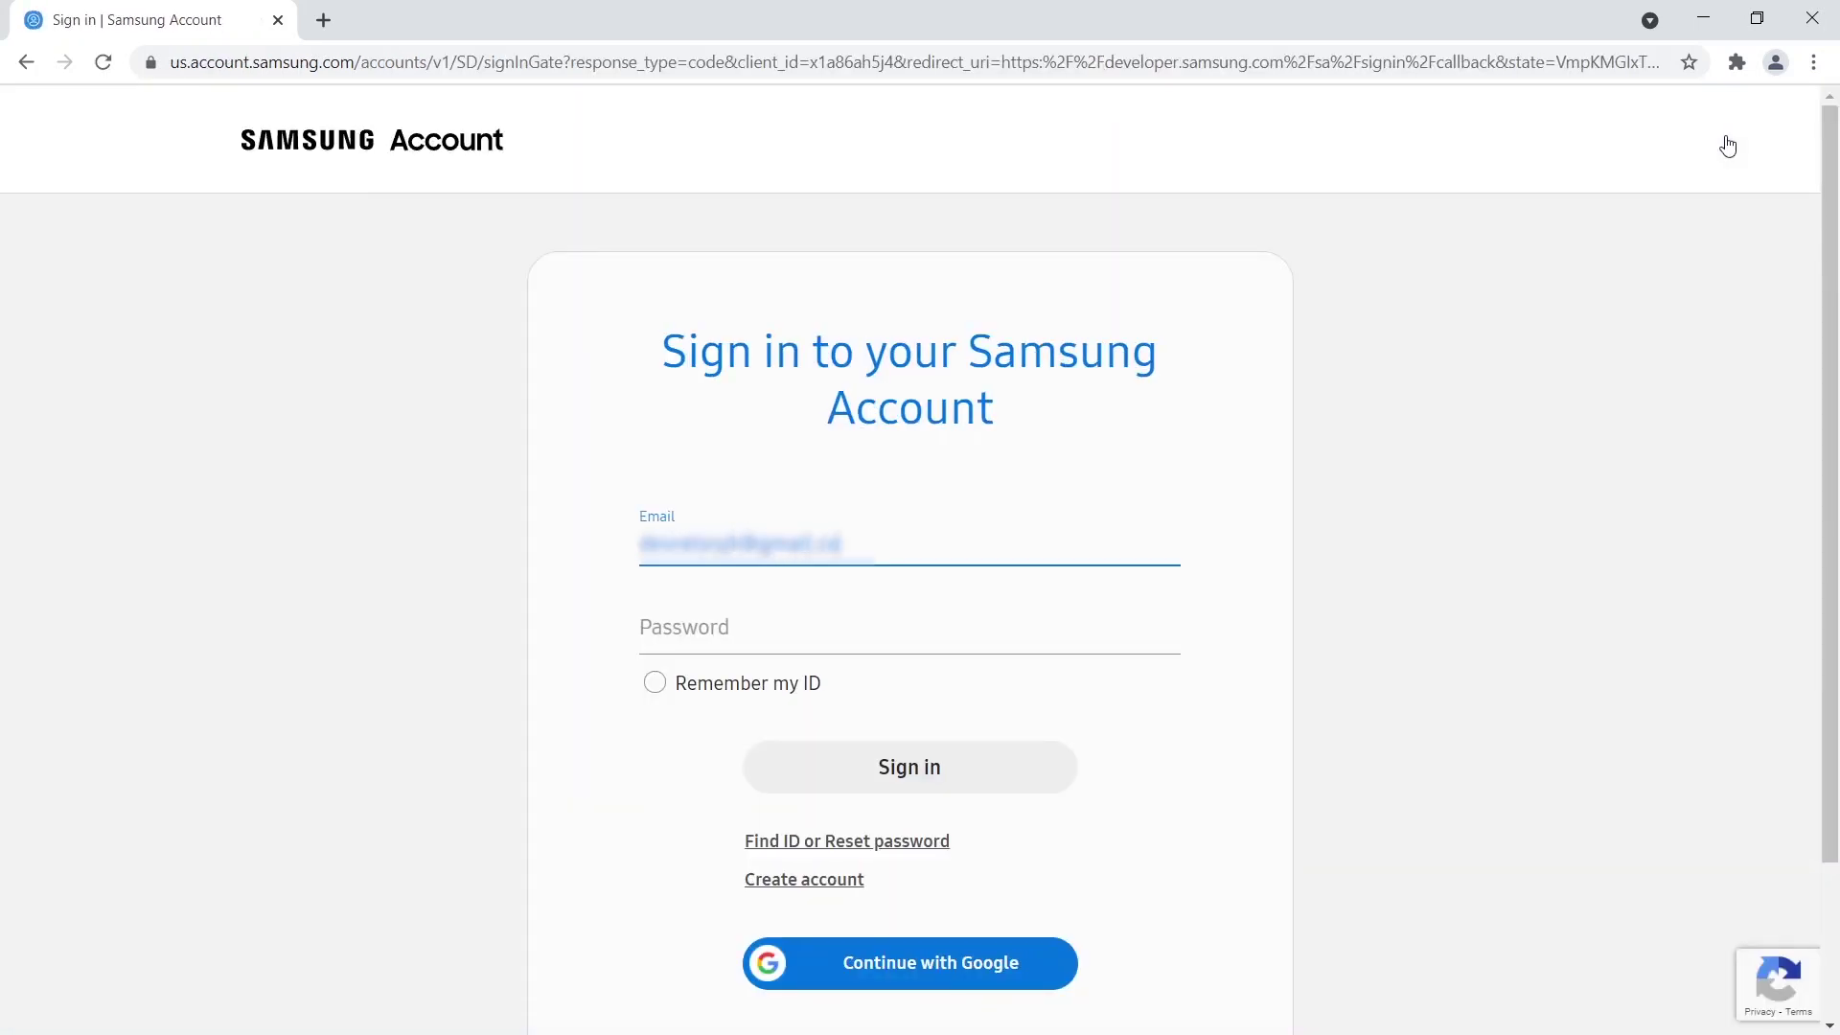
Step: Sign in to the Samsung account and return to the top of the Remote Test Lab device list
key("Tab")
type("pa")
left_click(940, 764)
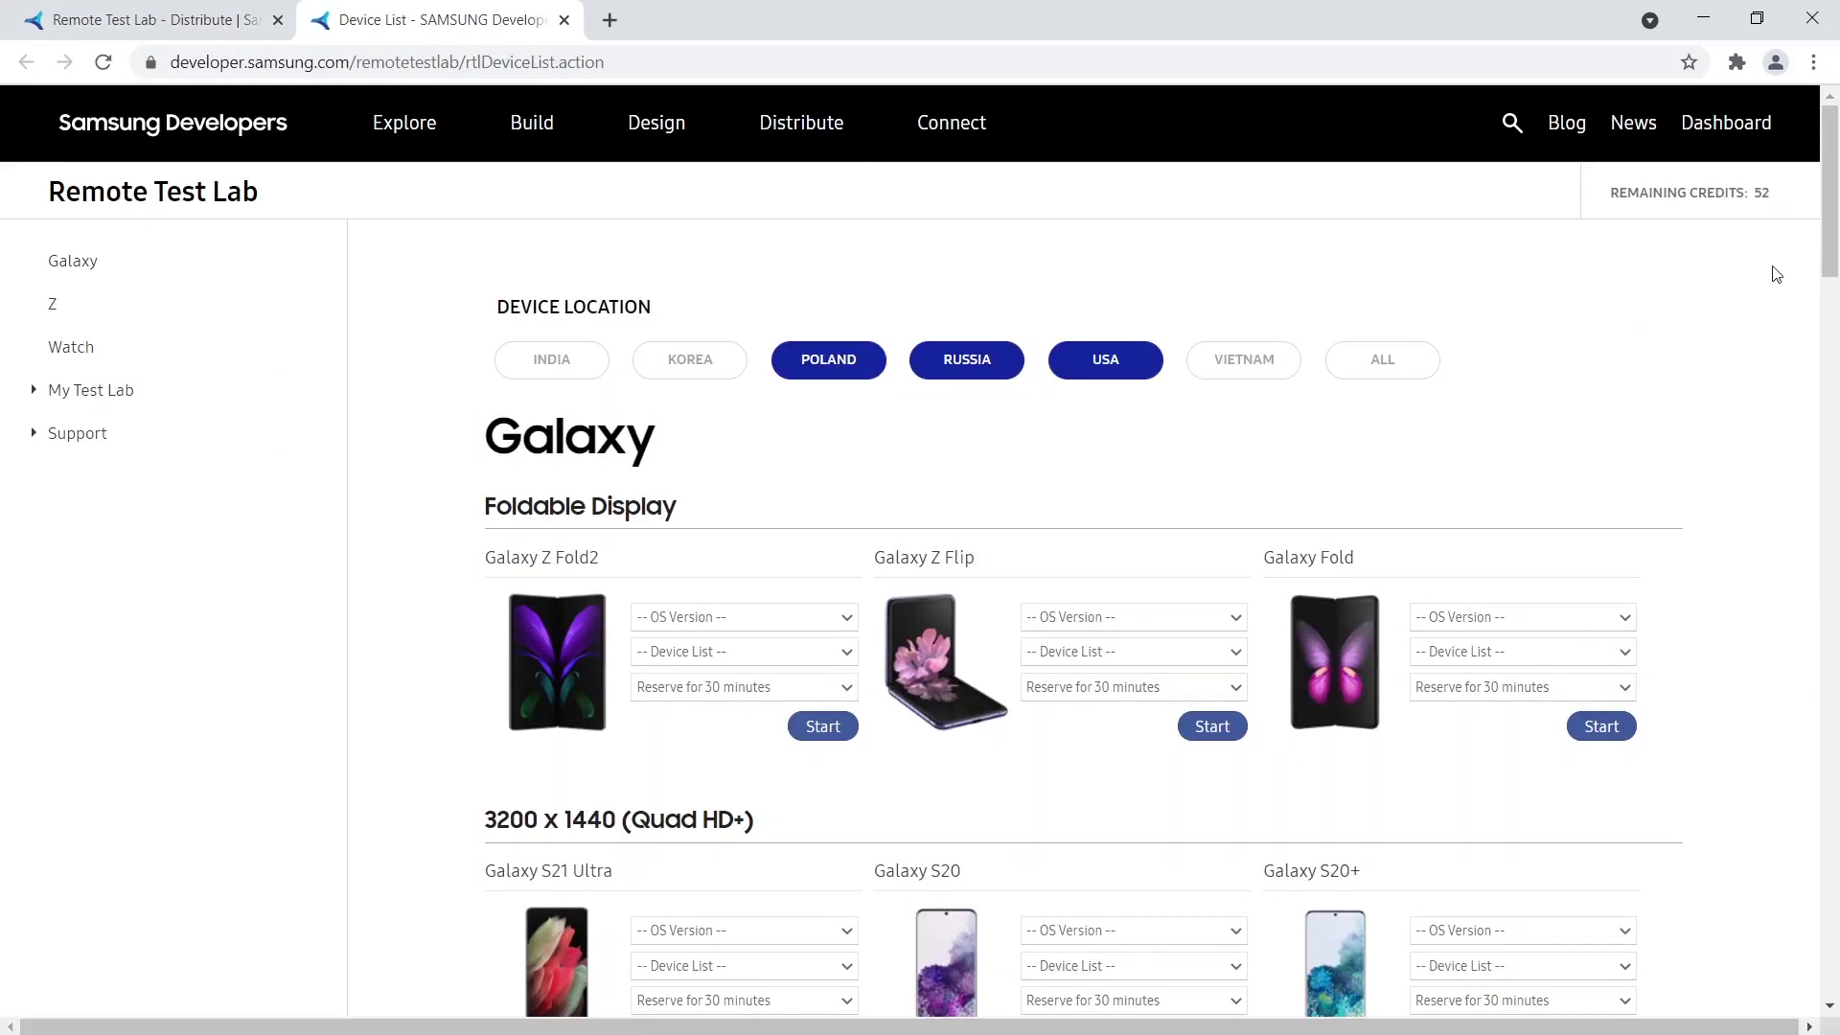
left_click_drag(1827, 261, 1836, 694)
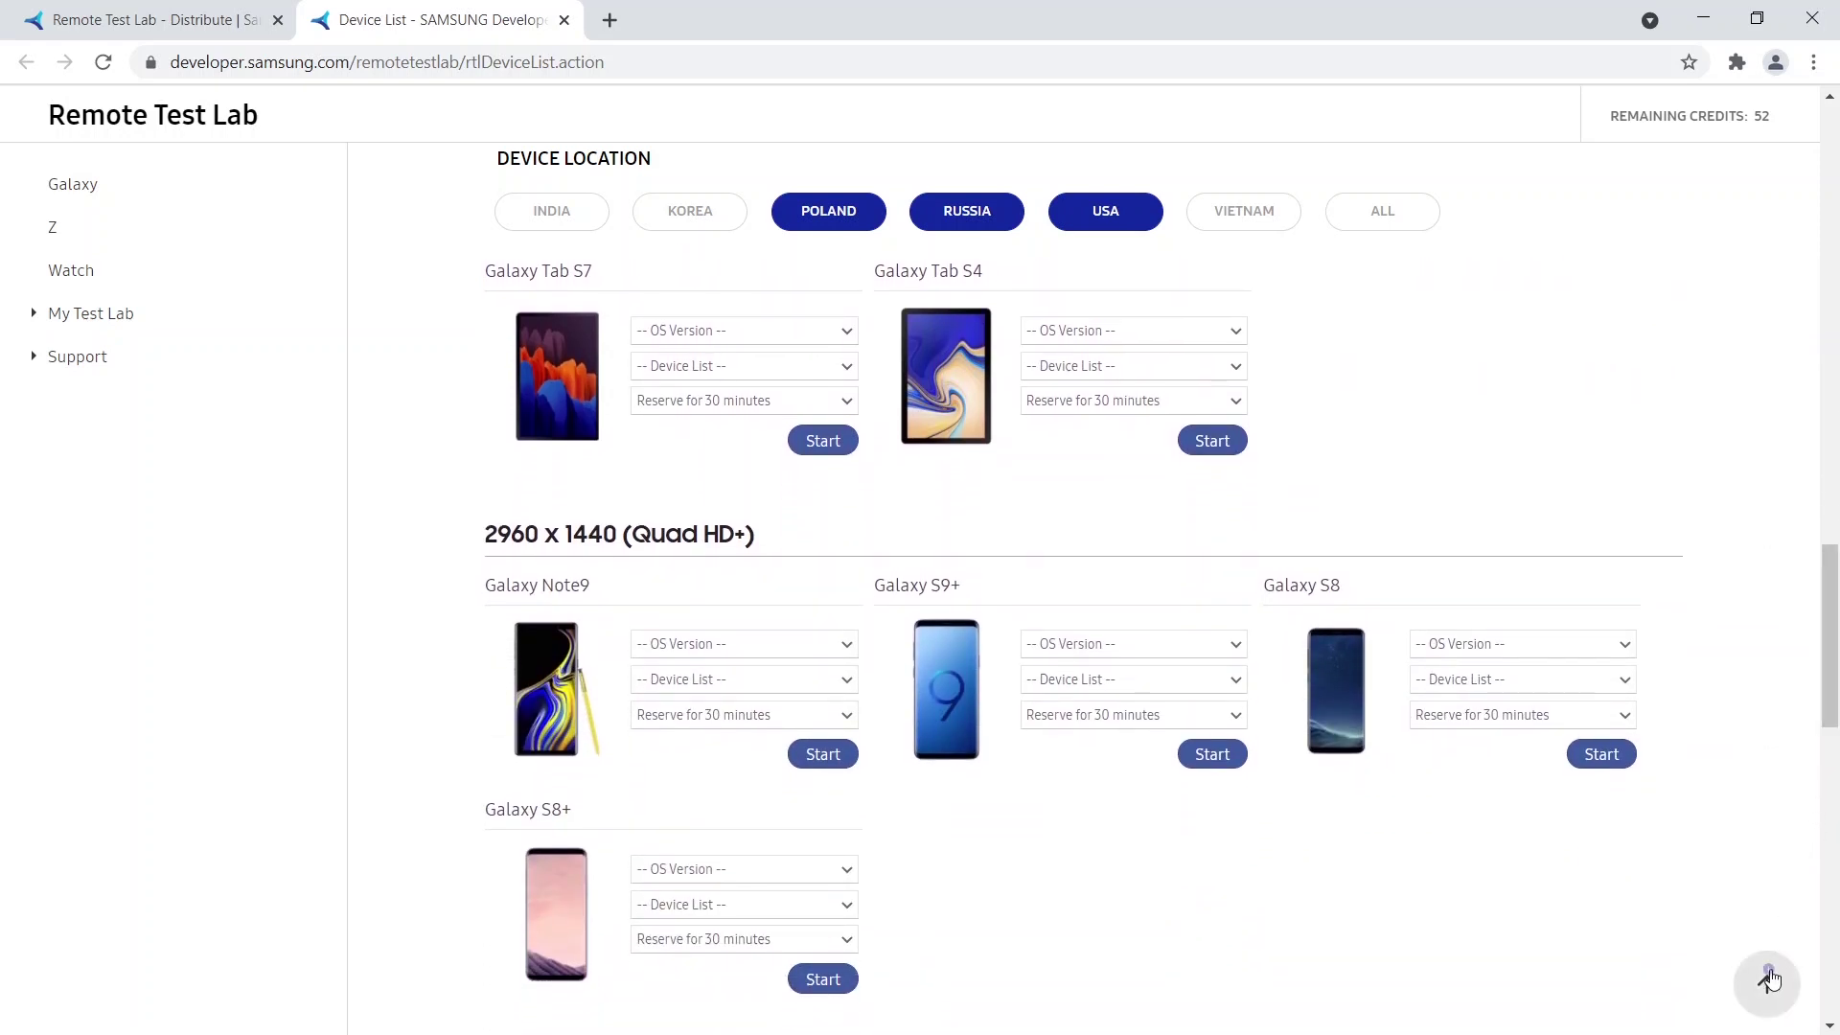
left_click(1767, 983)
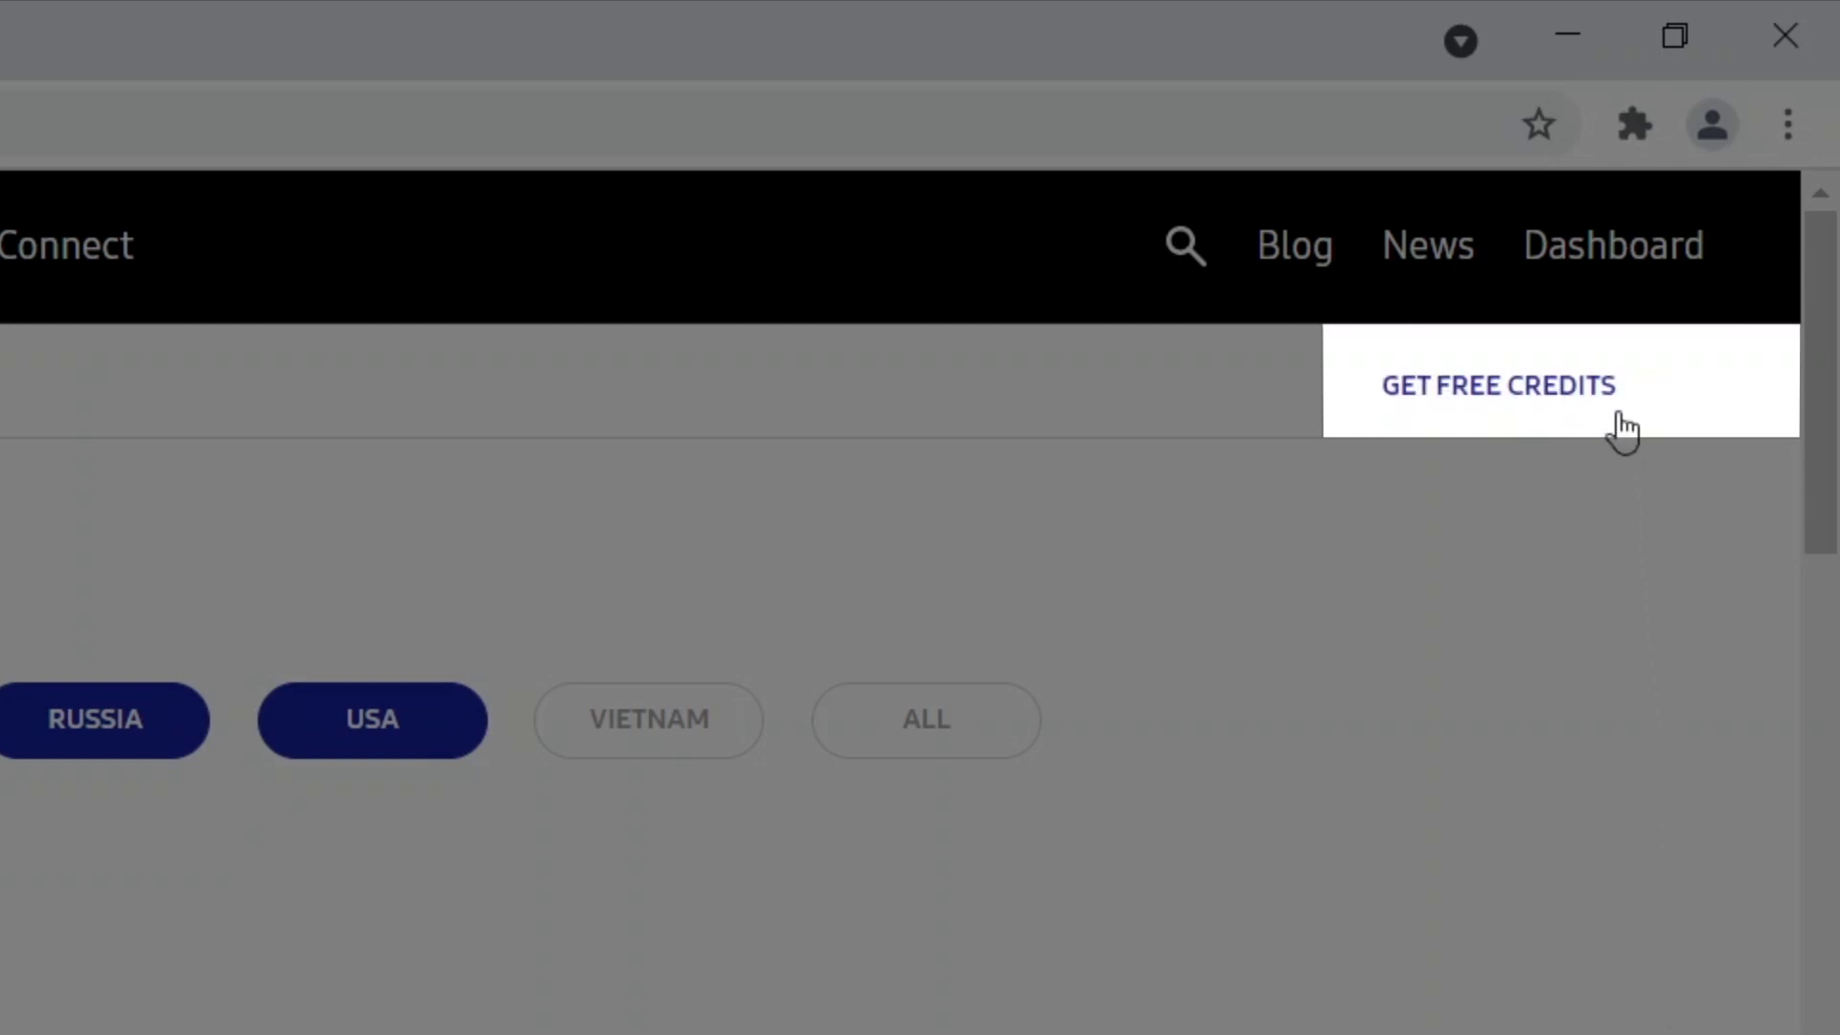
Step: Claim 10 free credits and add Russia to the chosen device locations
left_click(1620, 423)
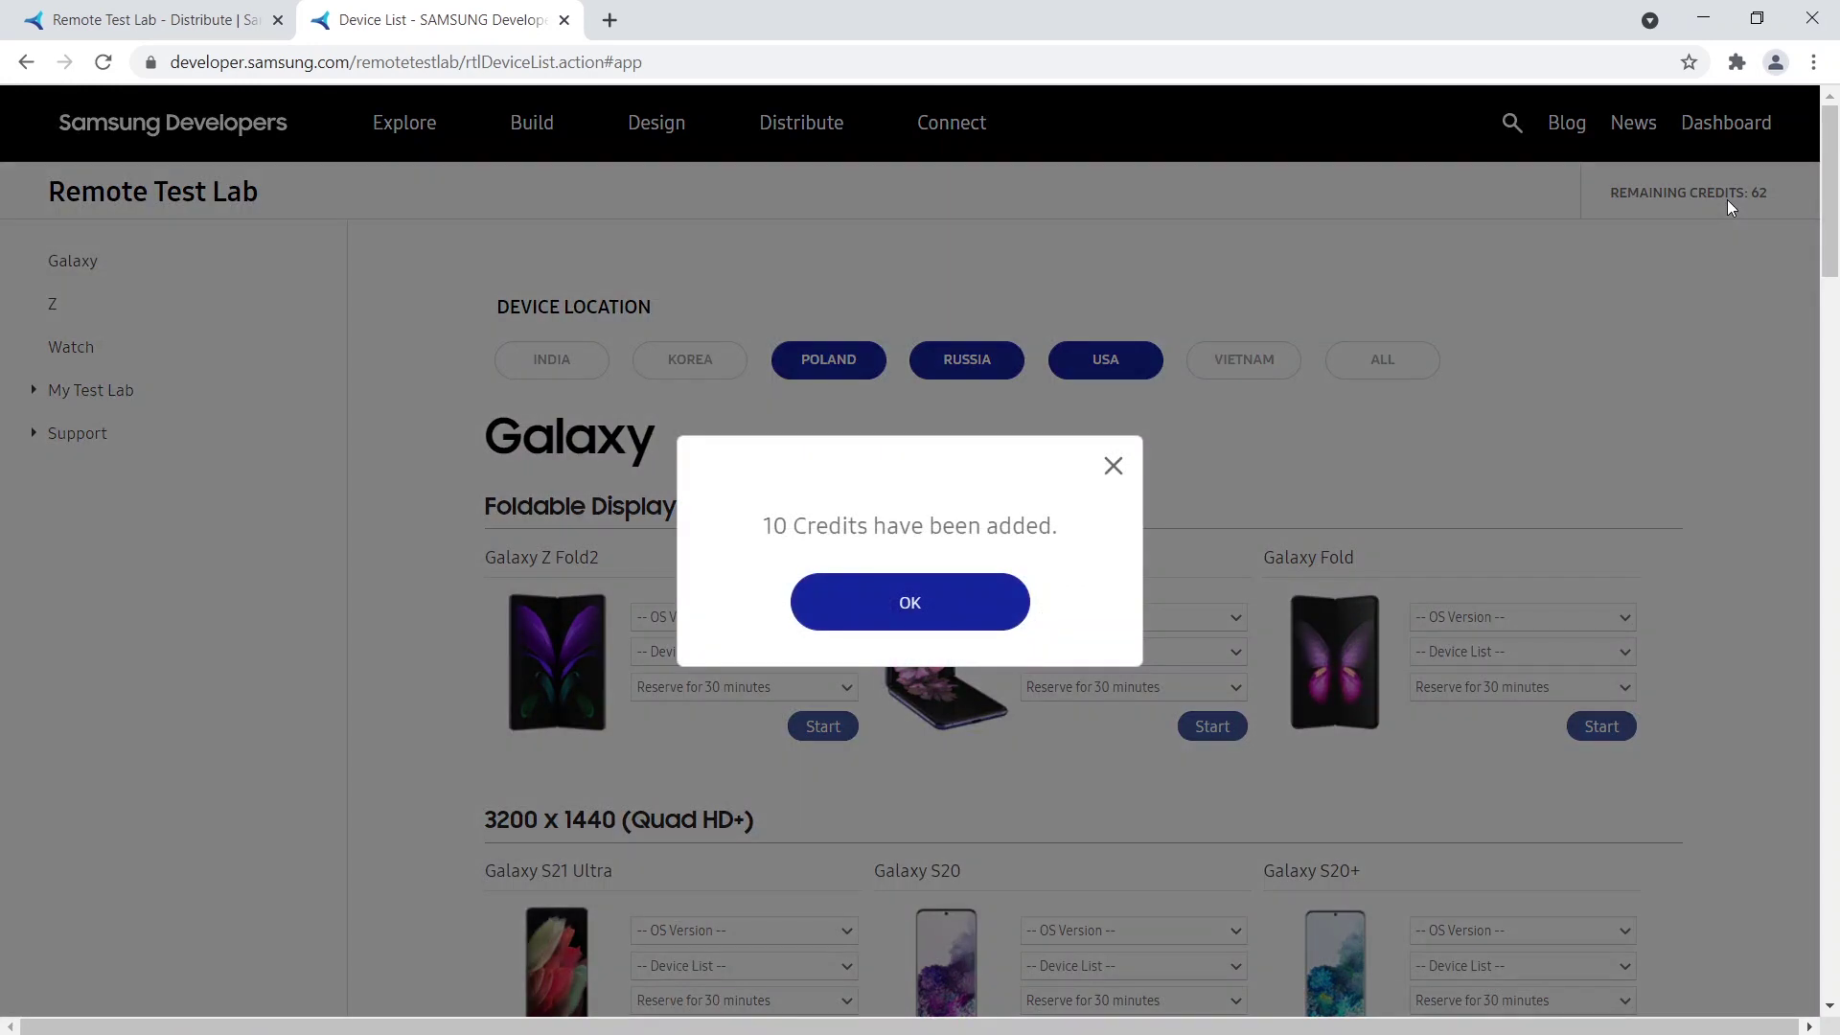
left_click(995, 615)
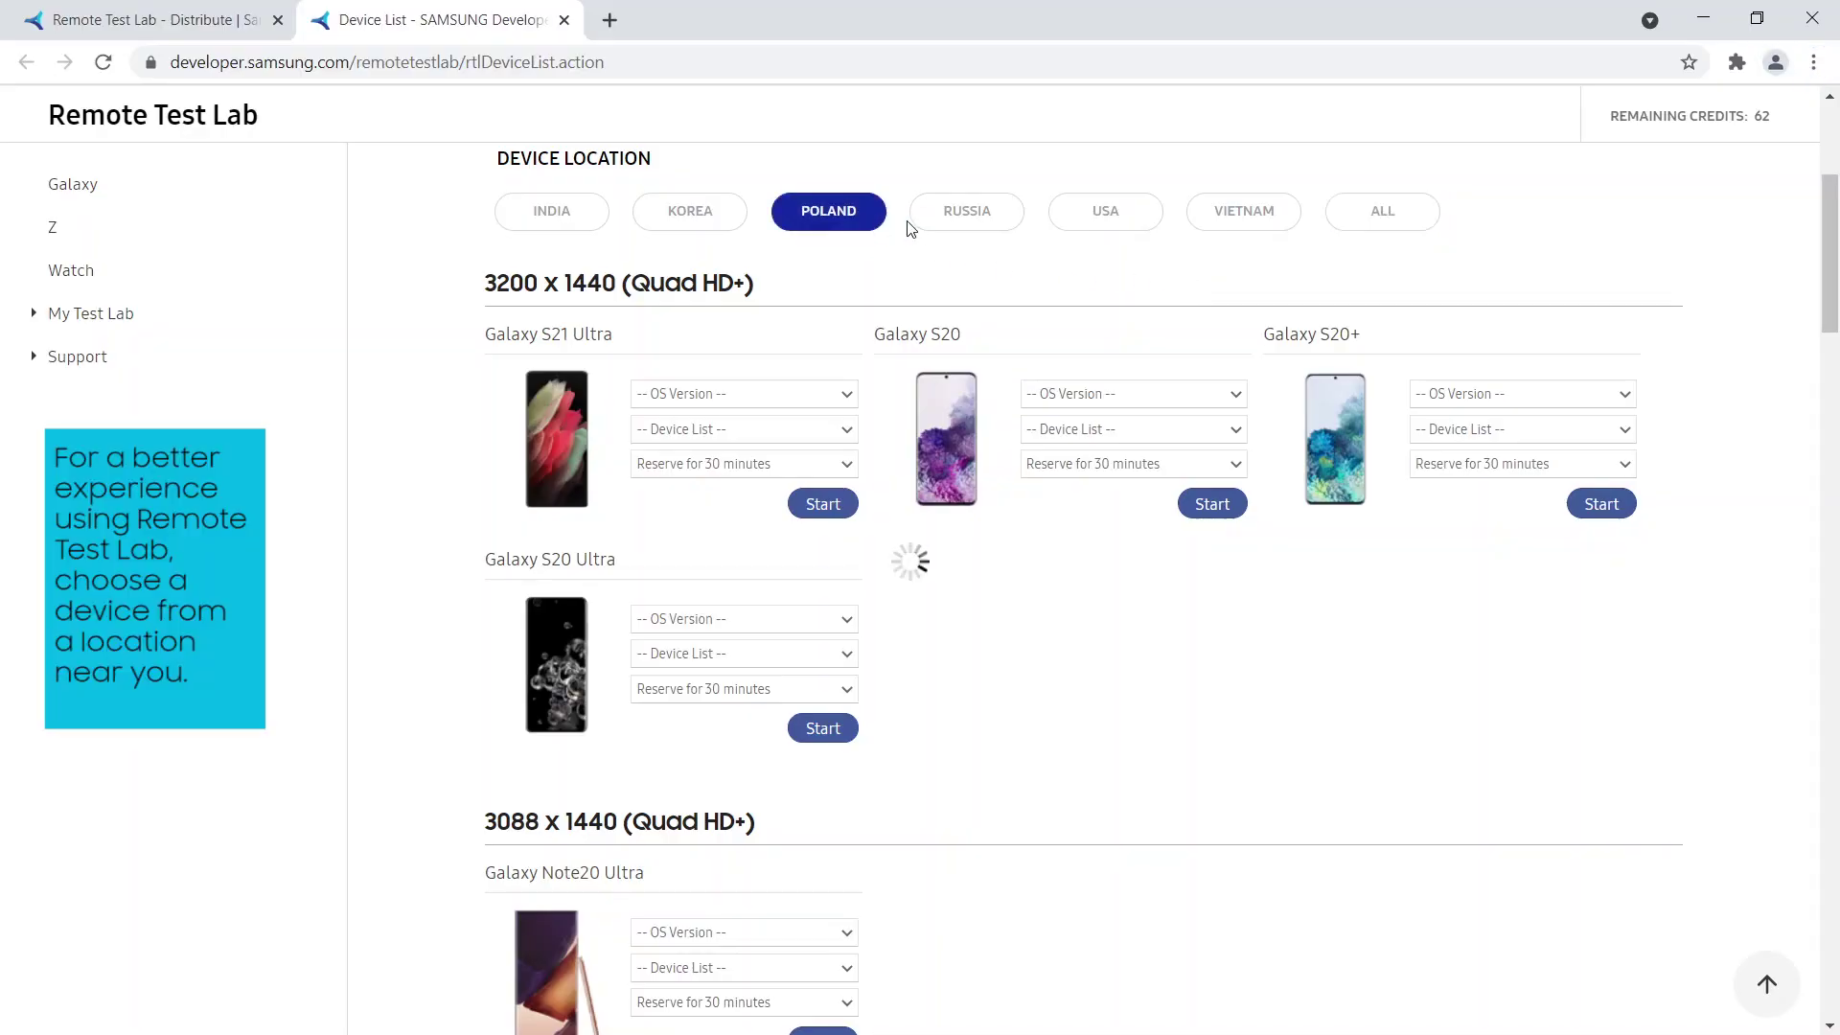
left_click(960, 238)
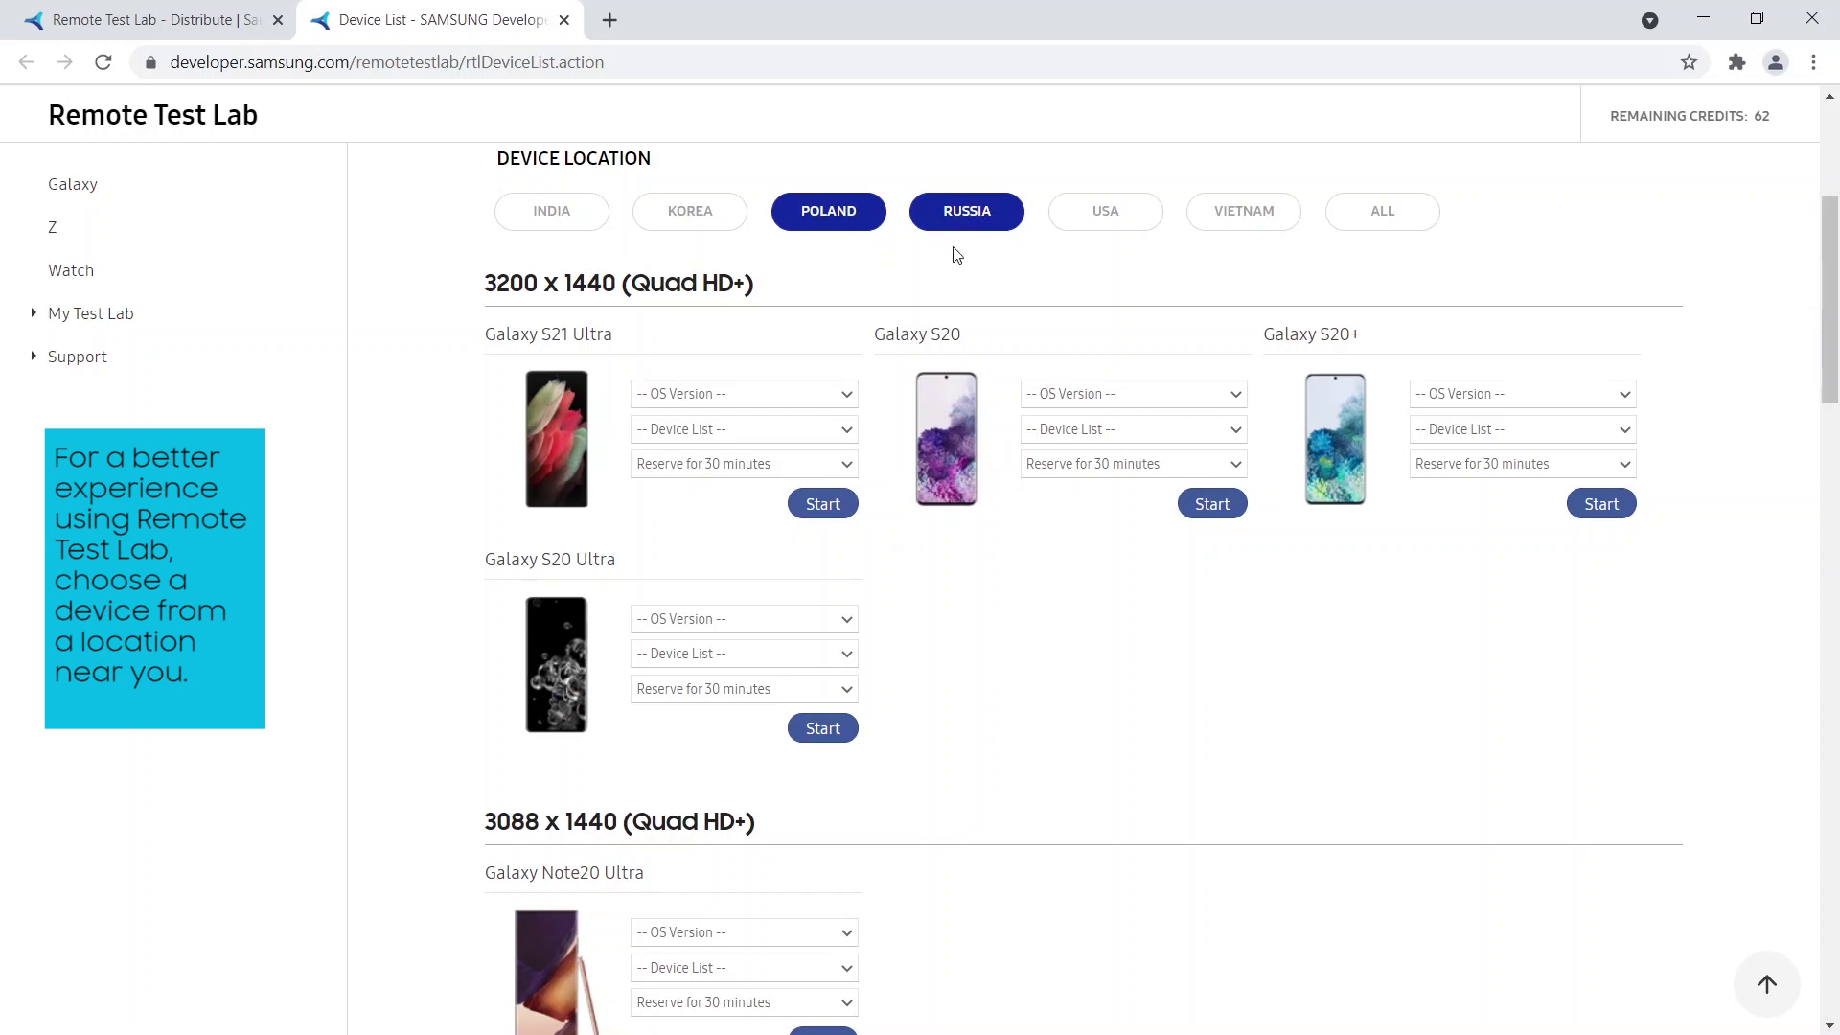
Step: Select a Galaxy S21 Ultra on Android 11, device SM-G998B-PL1 in Warsaw, reserved for 1 hour
left_click(806, 394)
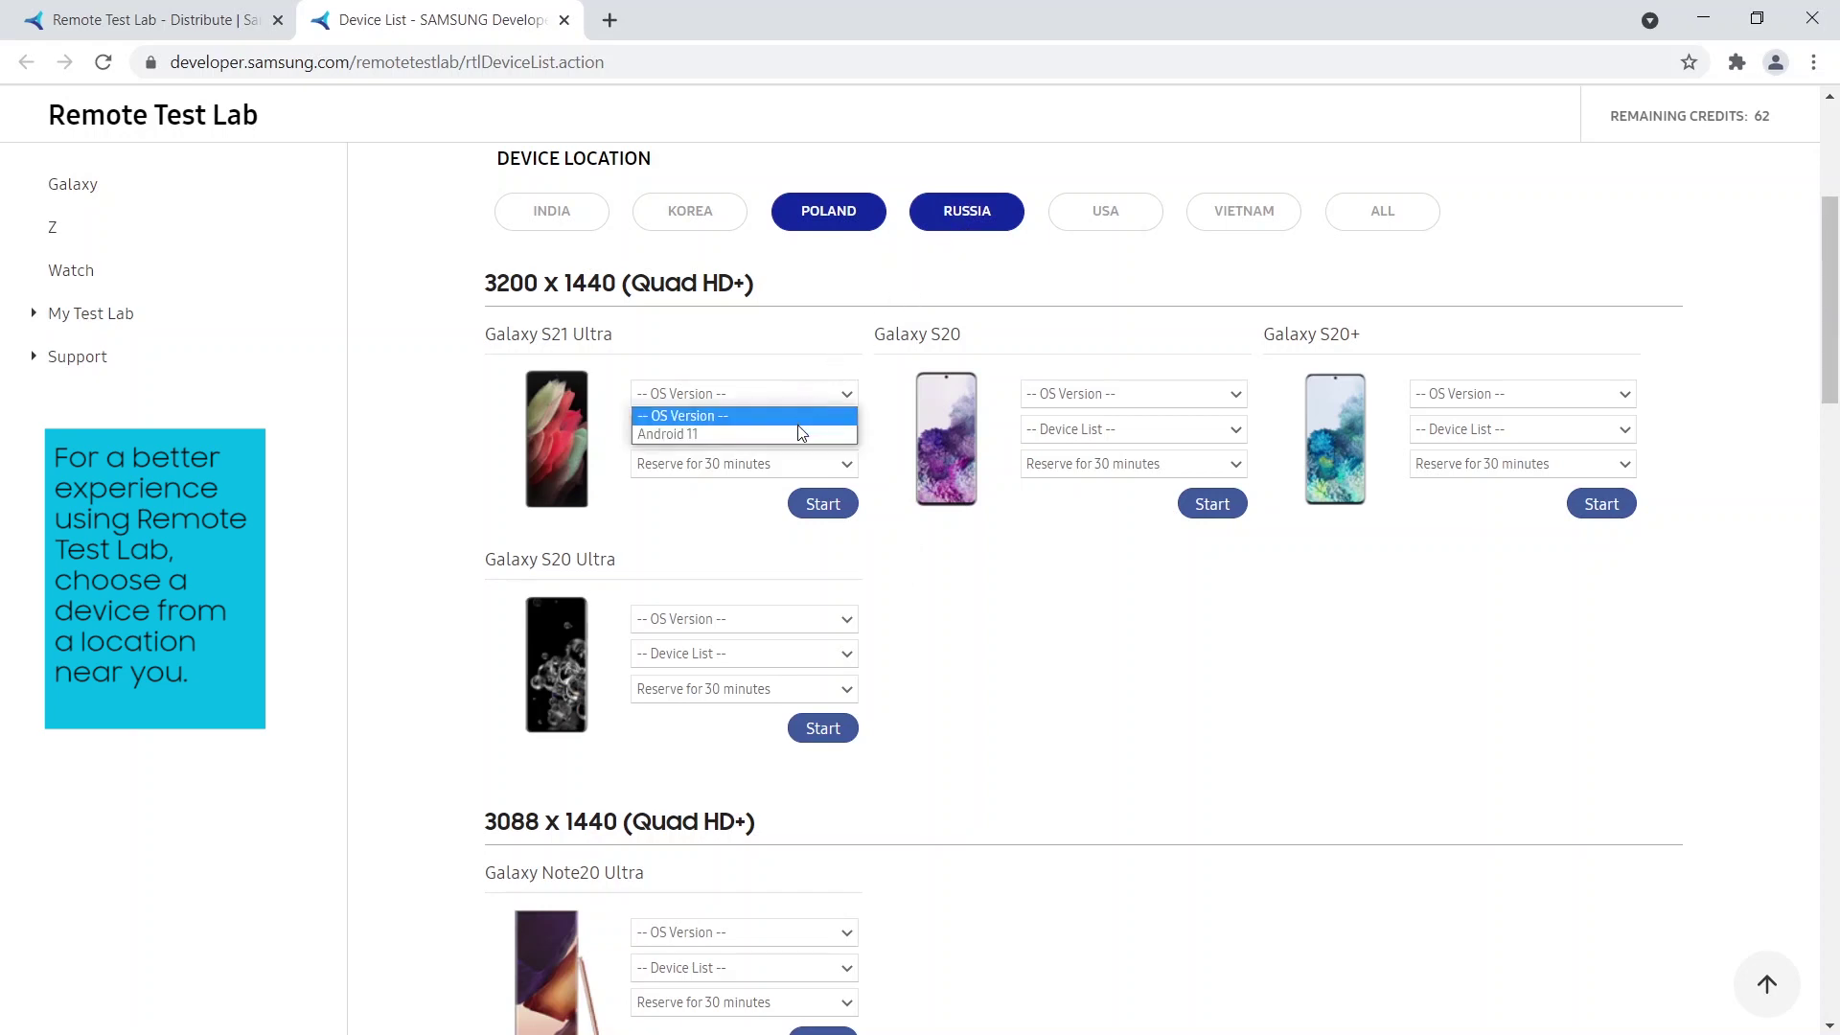
left_click(801, 434)
left_click(848, 432)
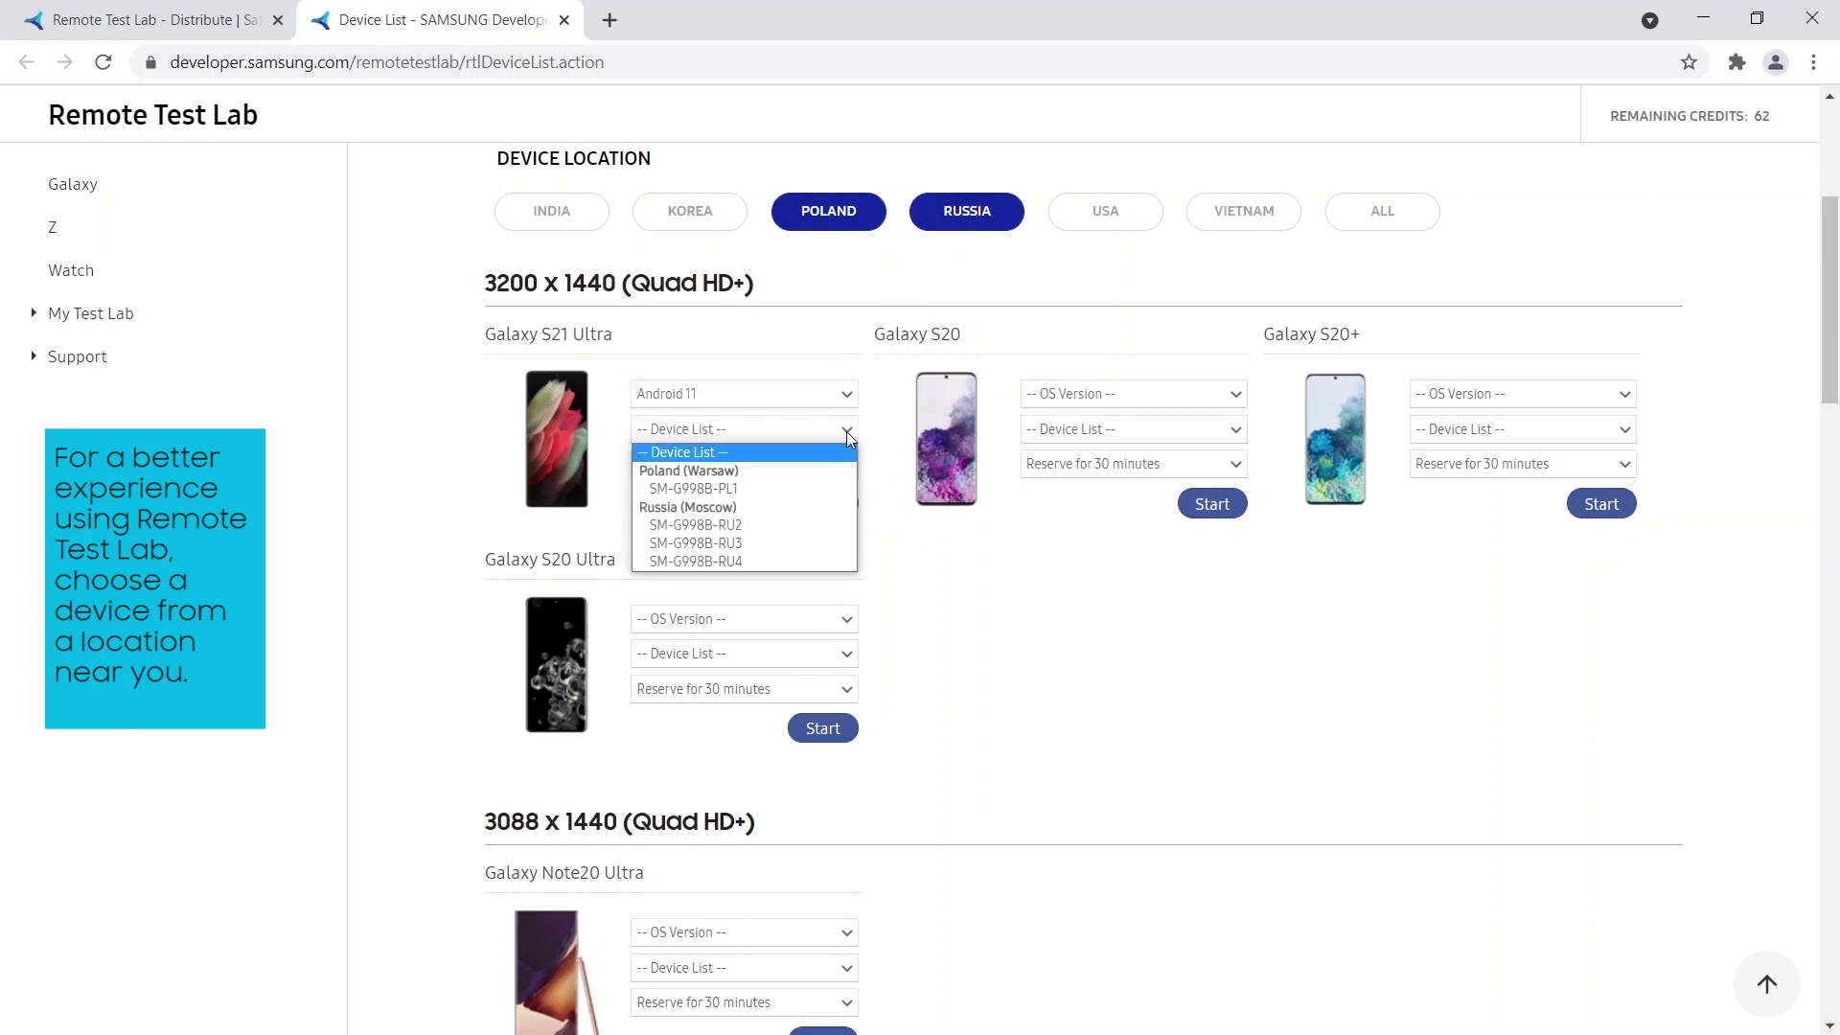
left_click(734, 489)
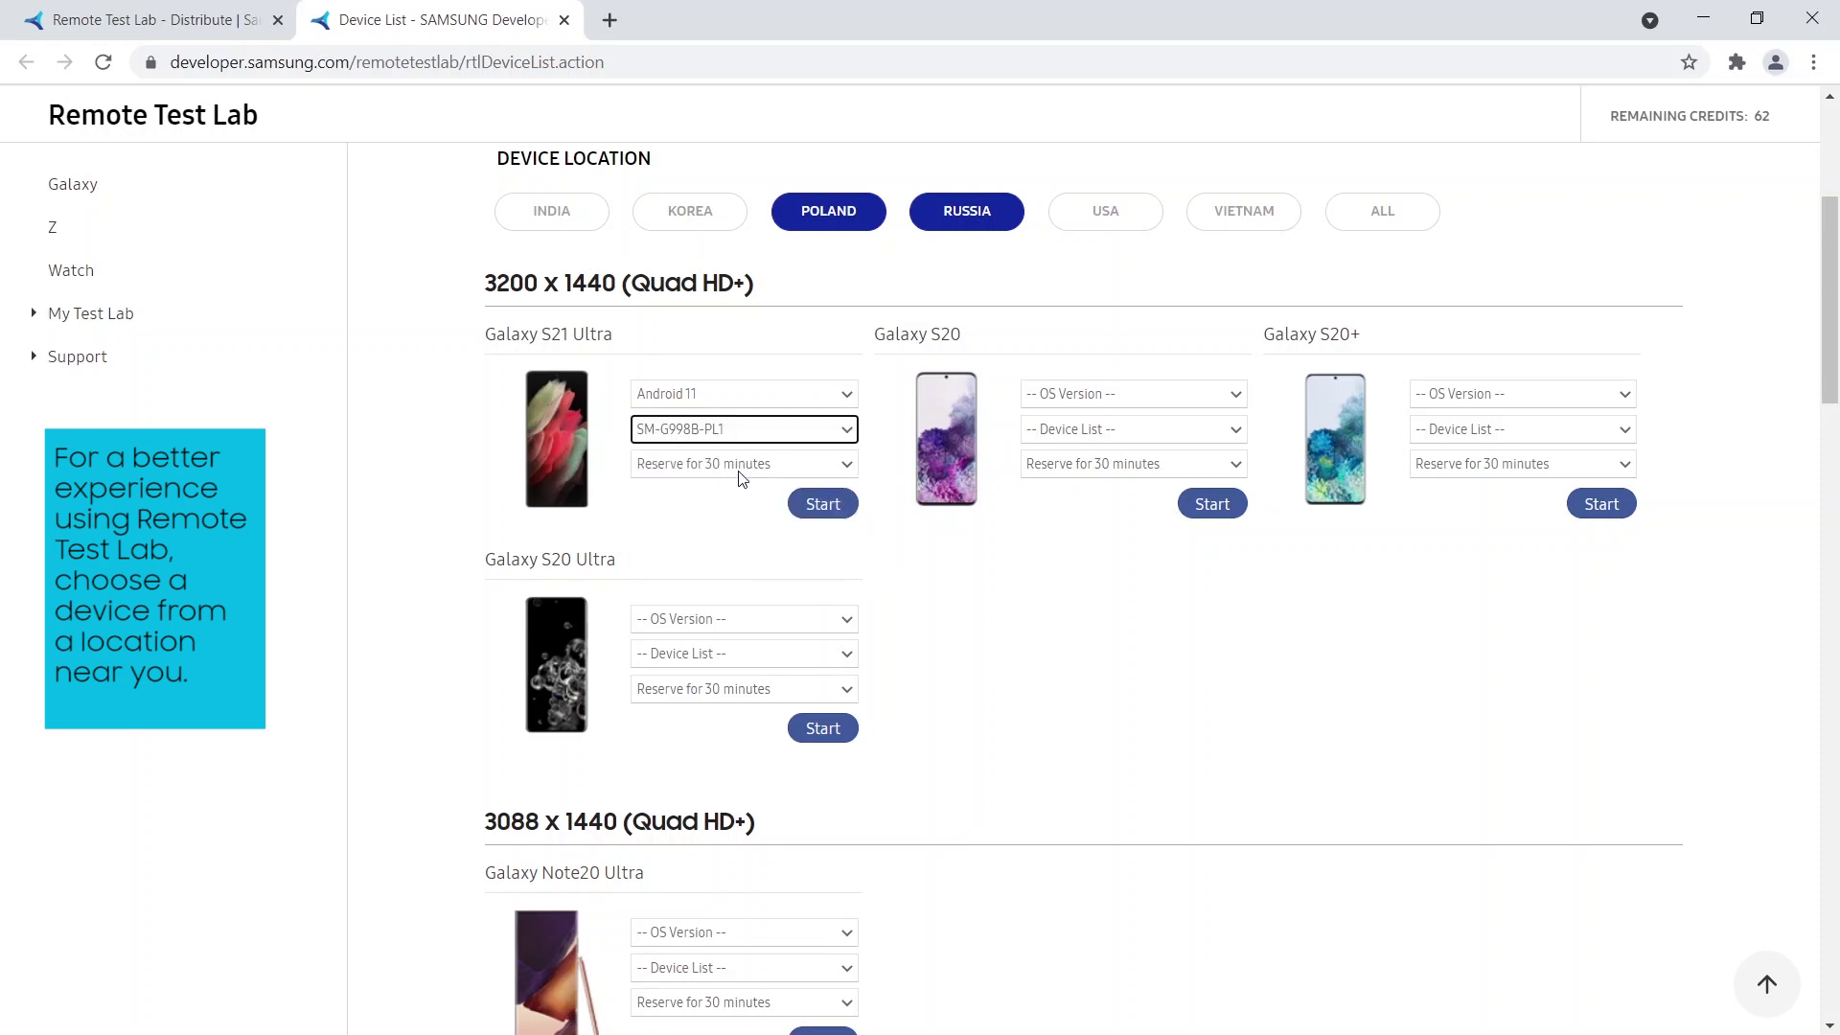
left_click(739, 476)
left_click(741, 515)
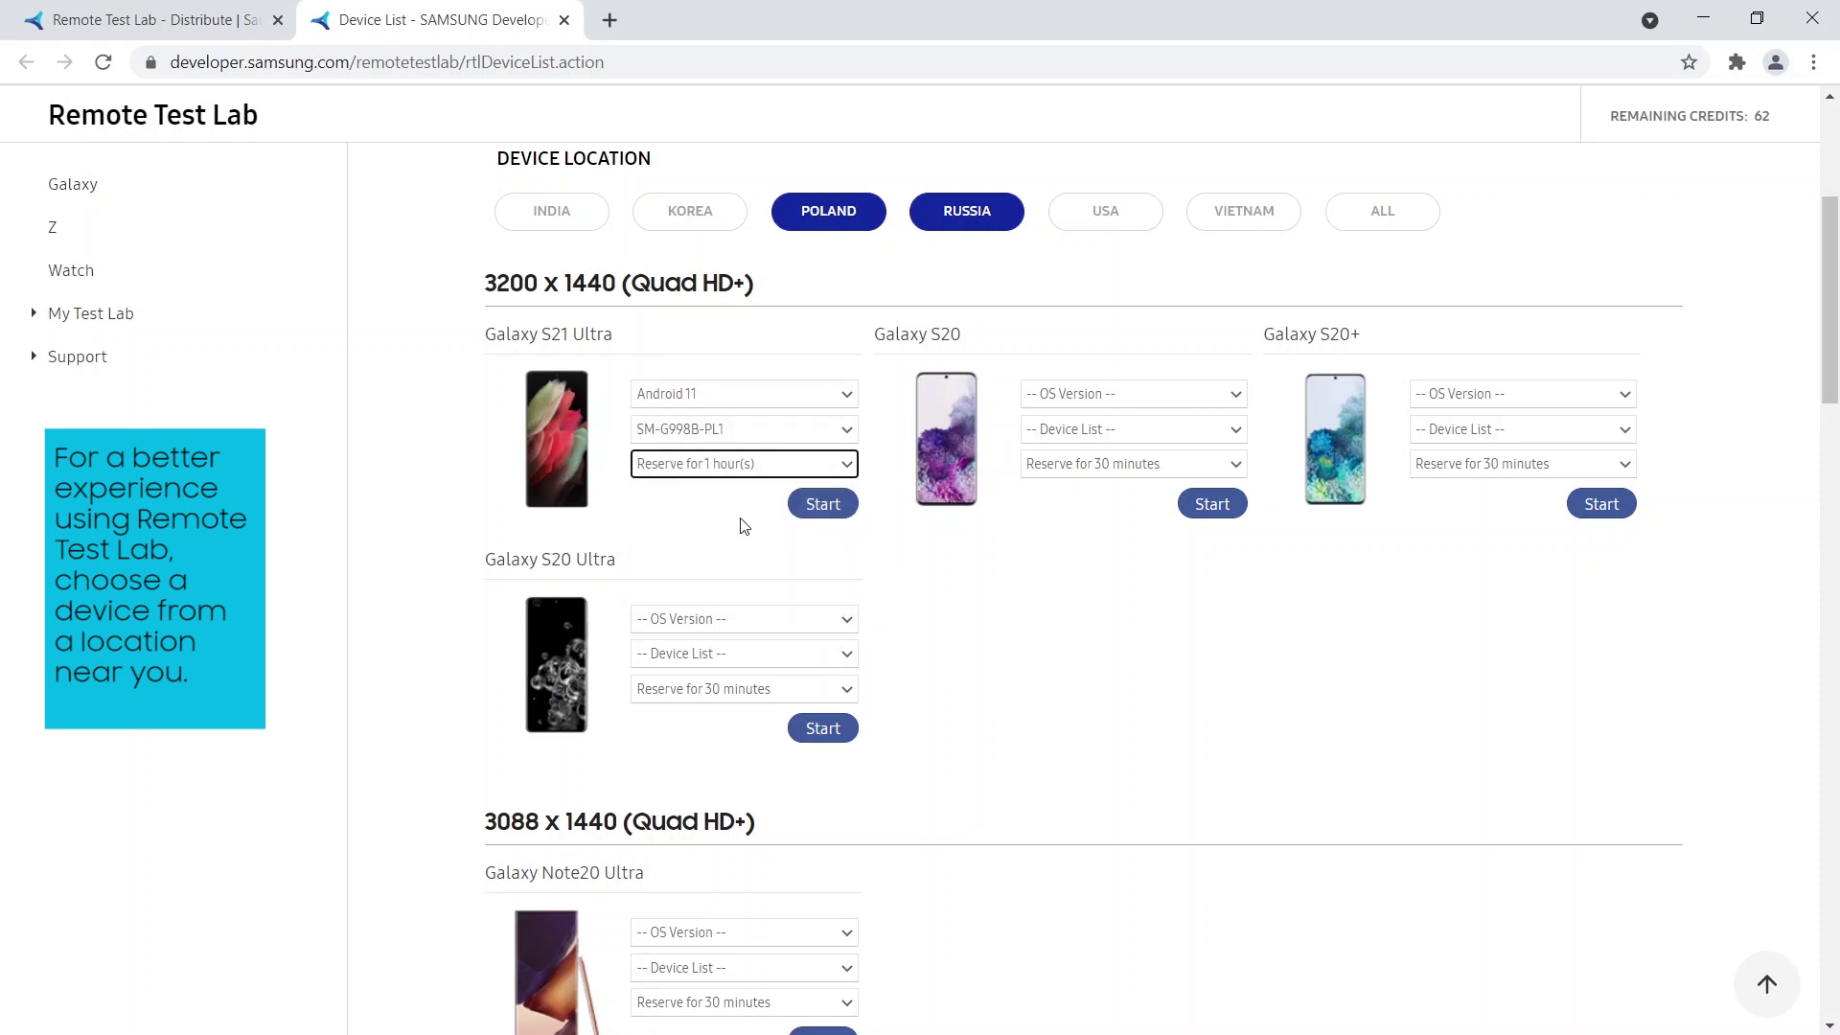
Step: Start the session, spend the credits, save the launch file as S21 Ultra and open it
left_click(805, 510)
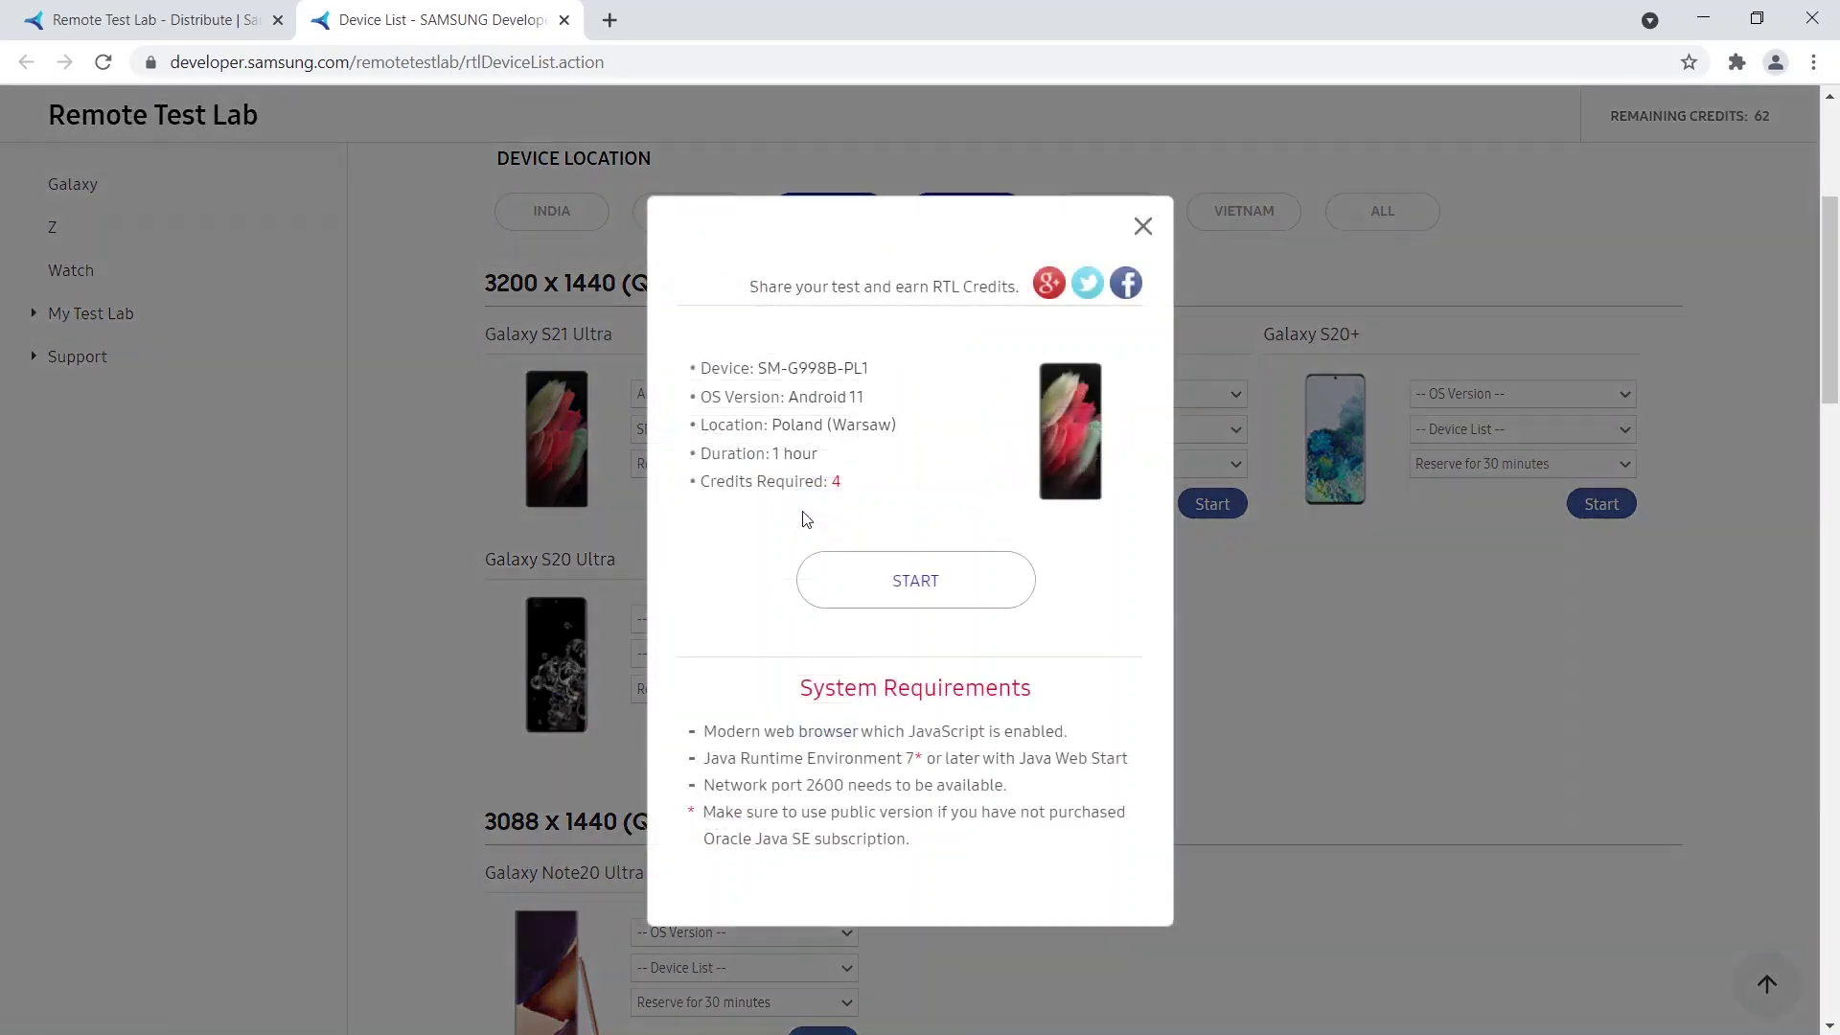
left_click(834, 578)
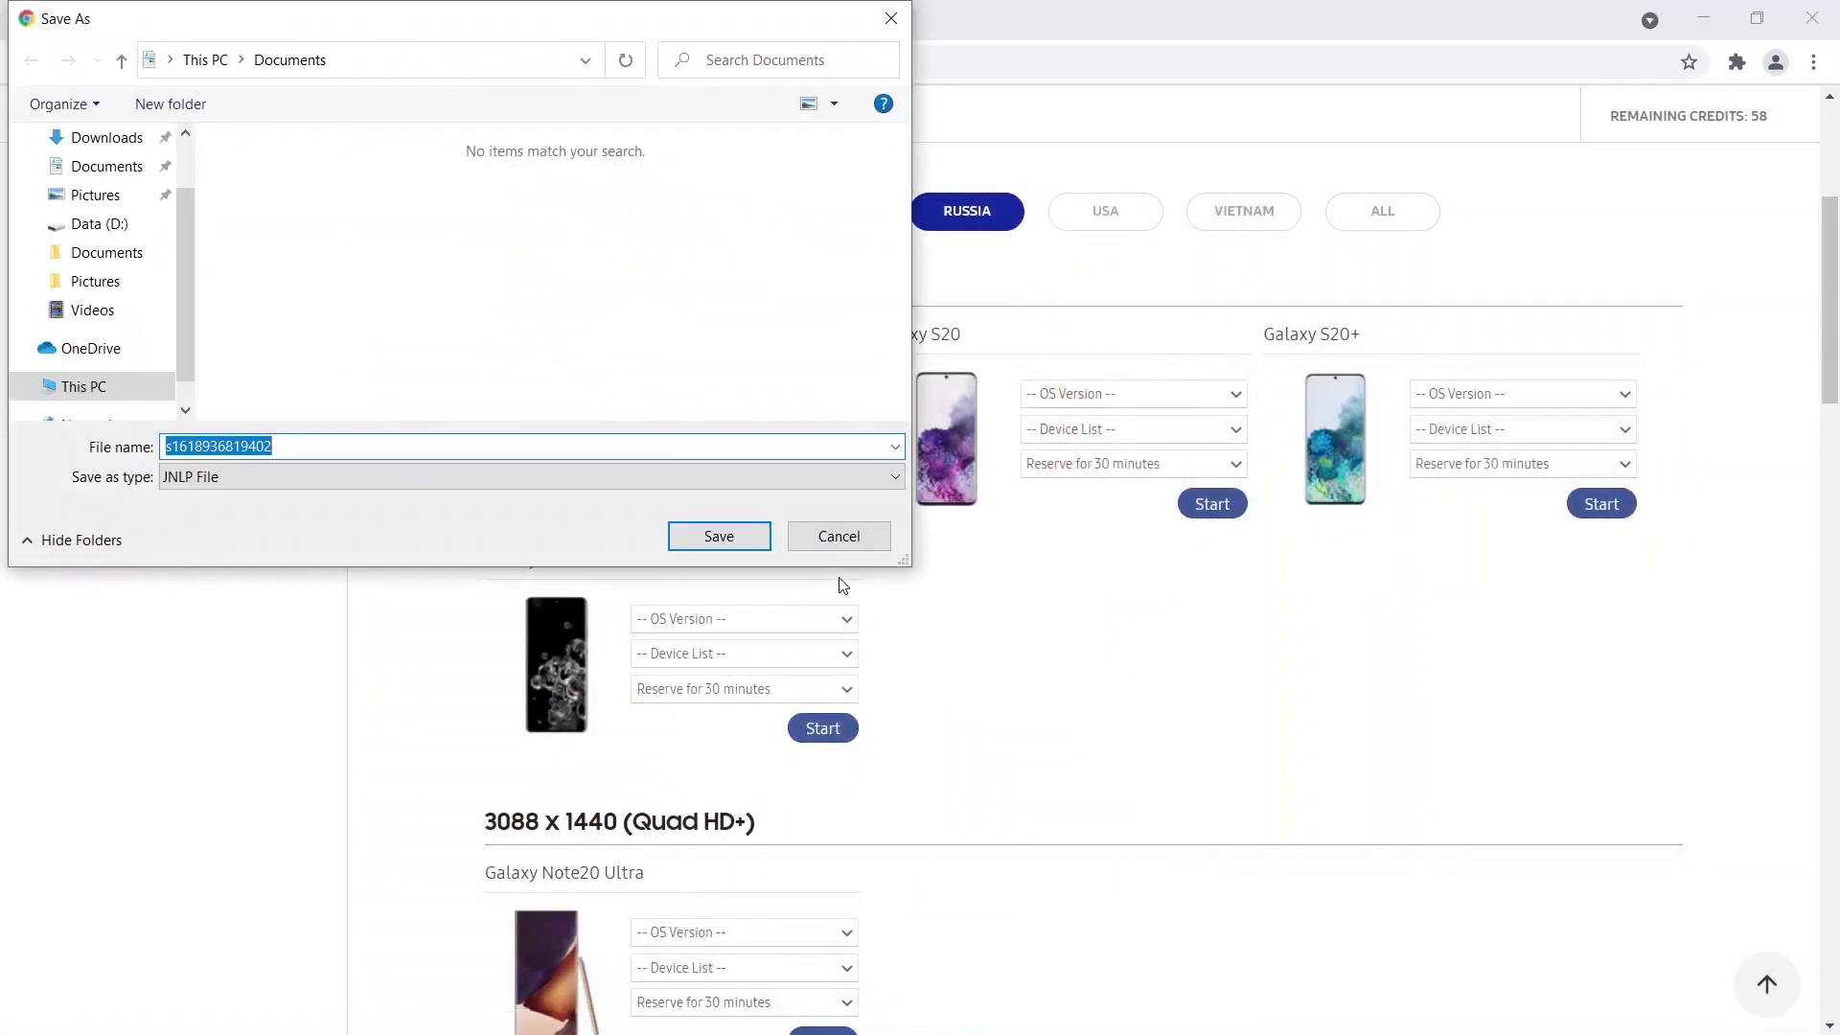
type("S21 Ultra")
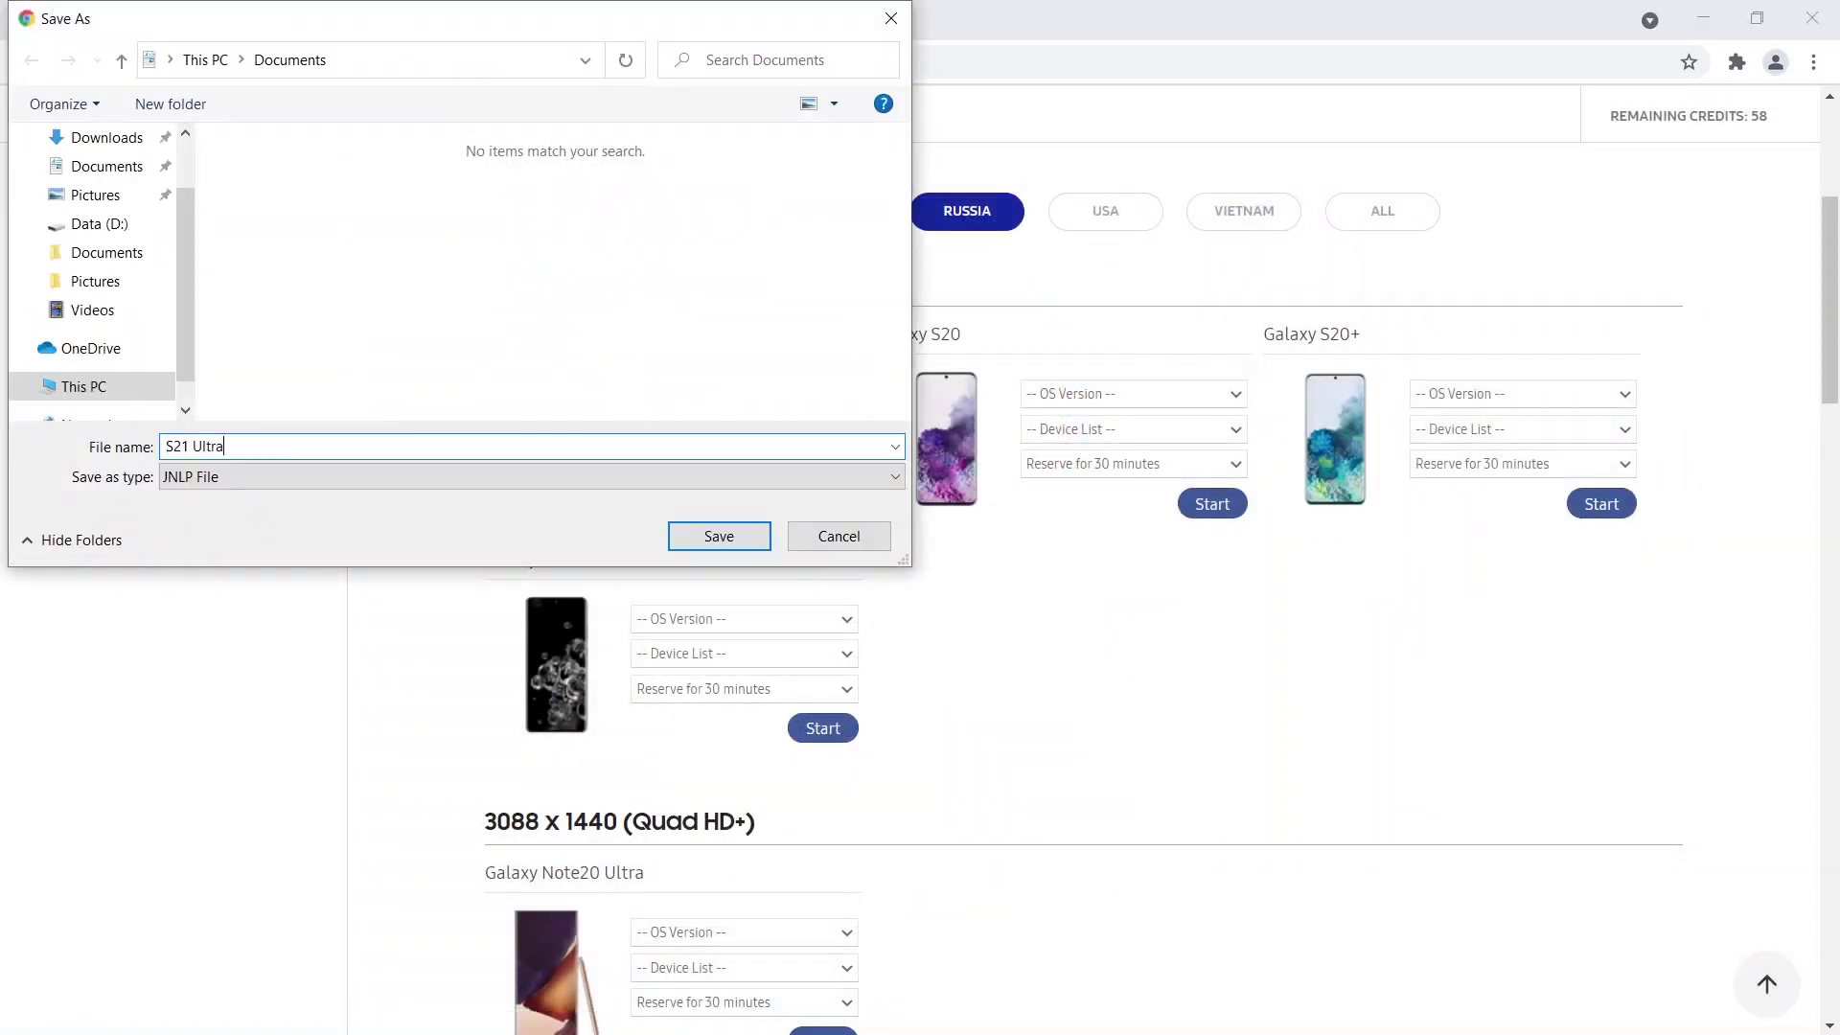
key("Return")
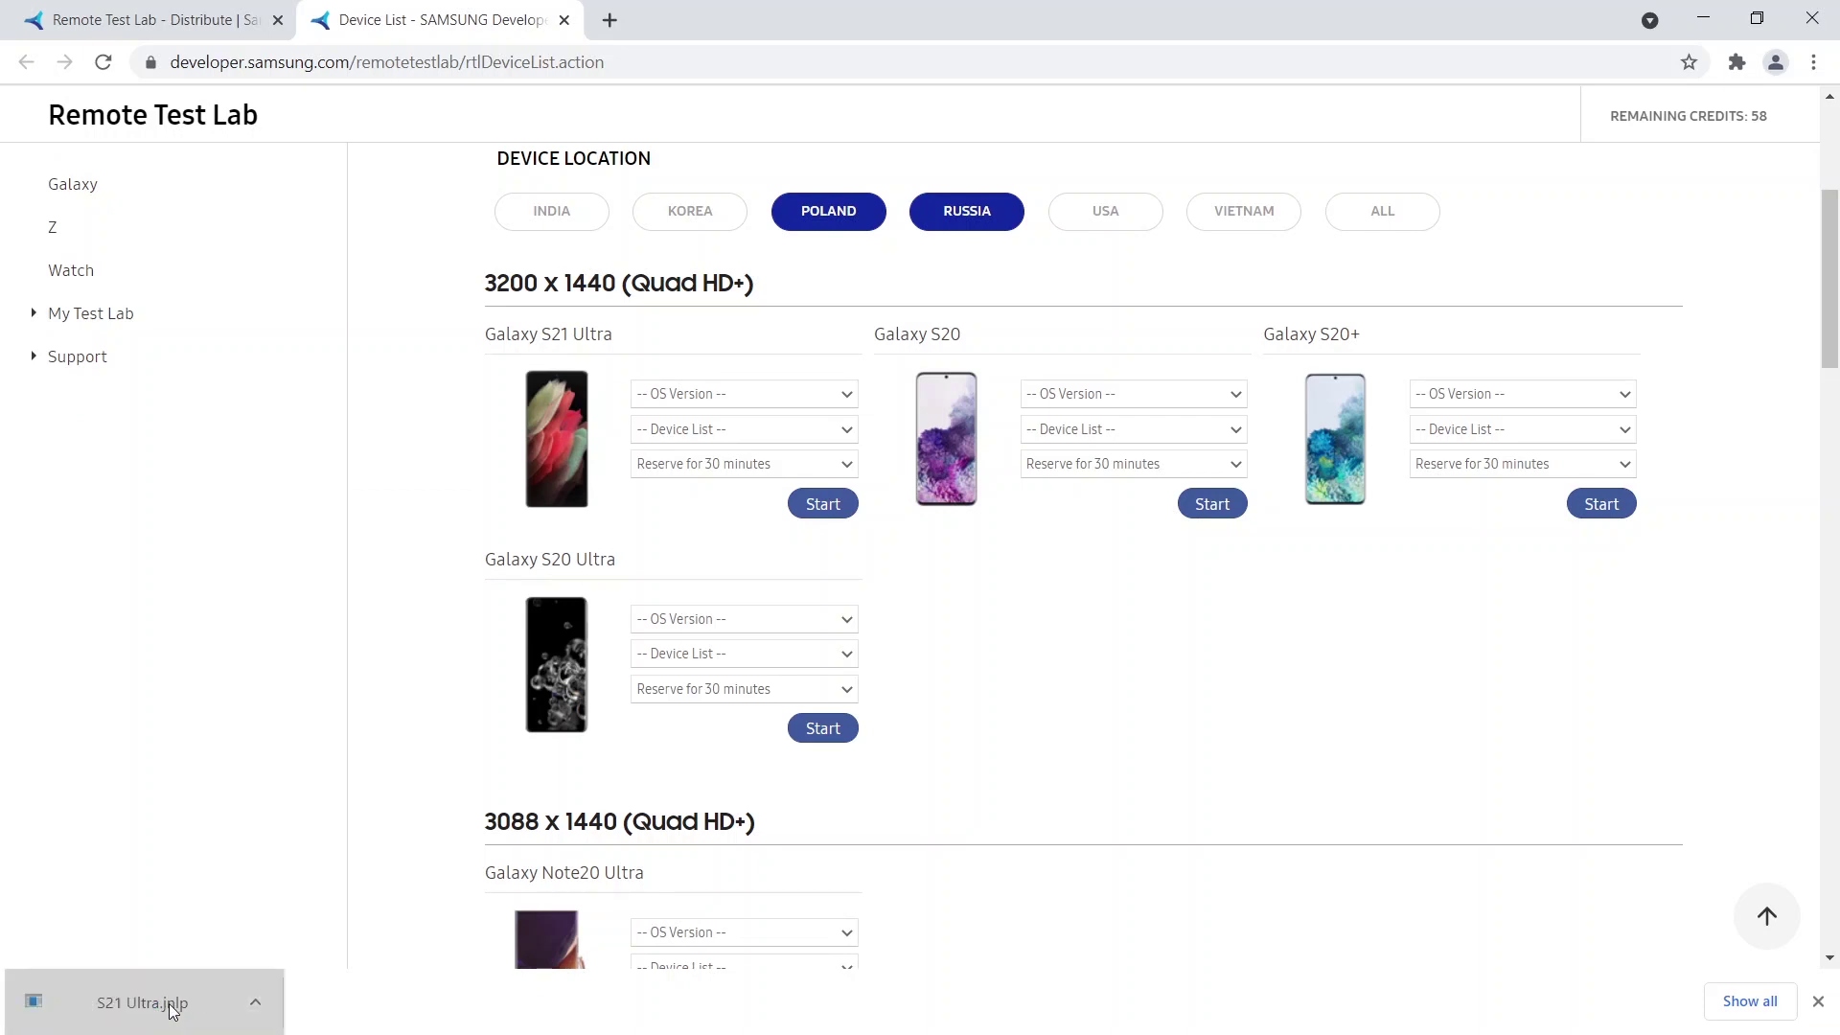
left_click(170, 1003)
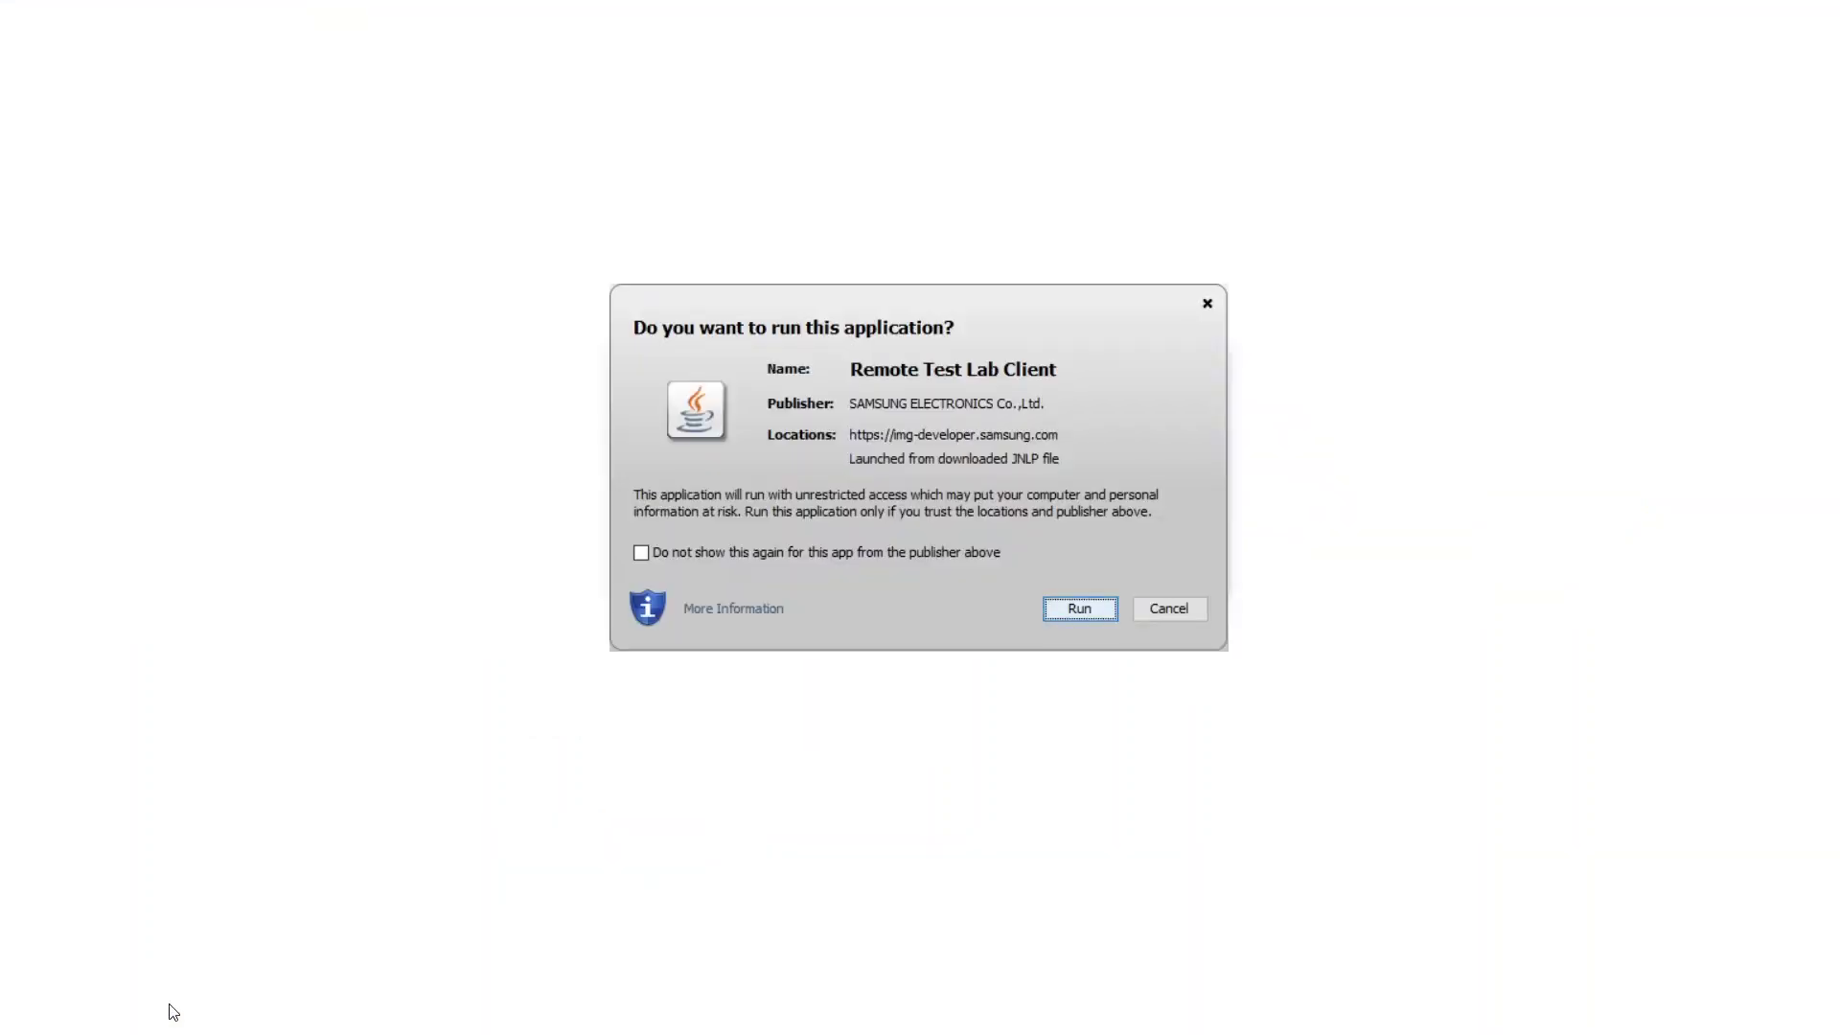
left_click(1107, 613)
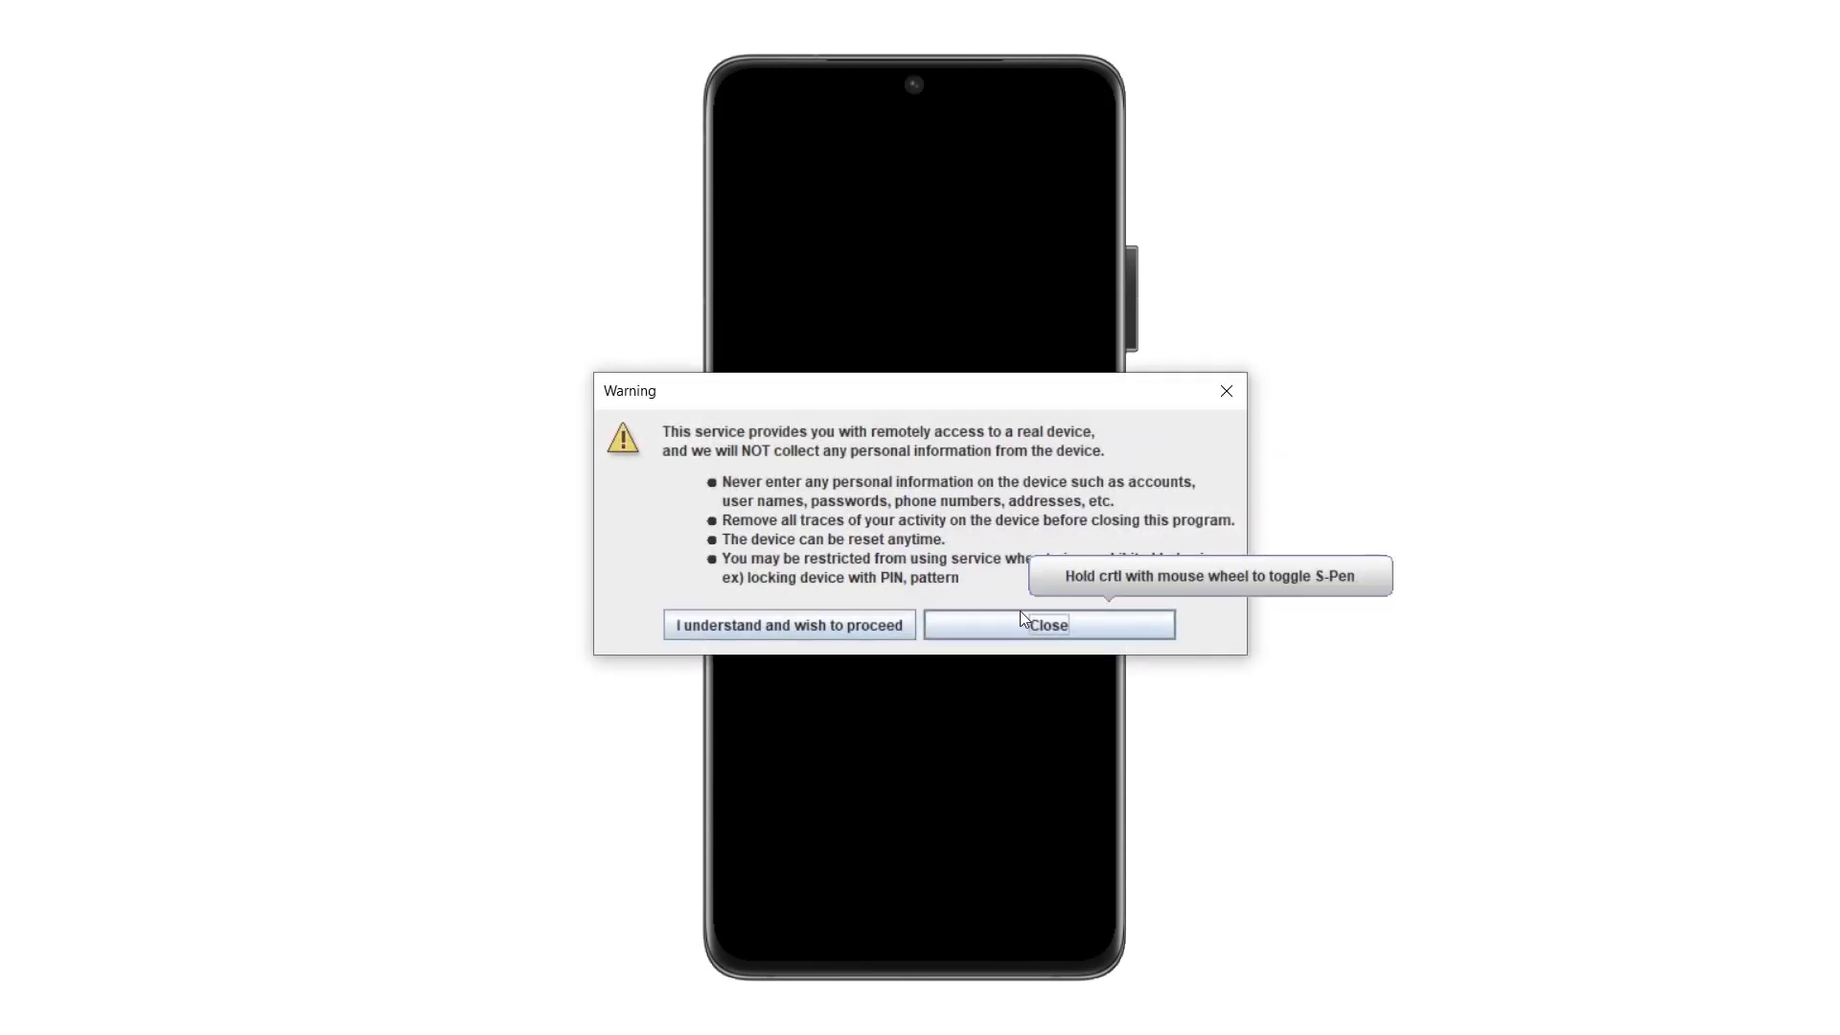
left_click(874, 627)
left_click(887, 488)
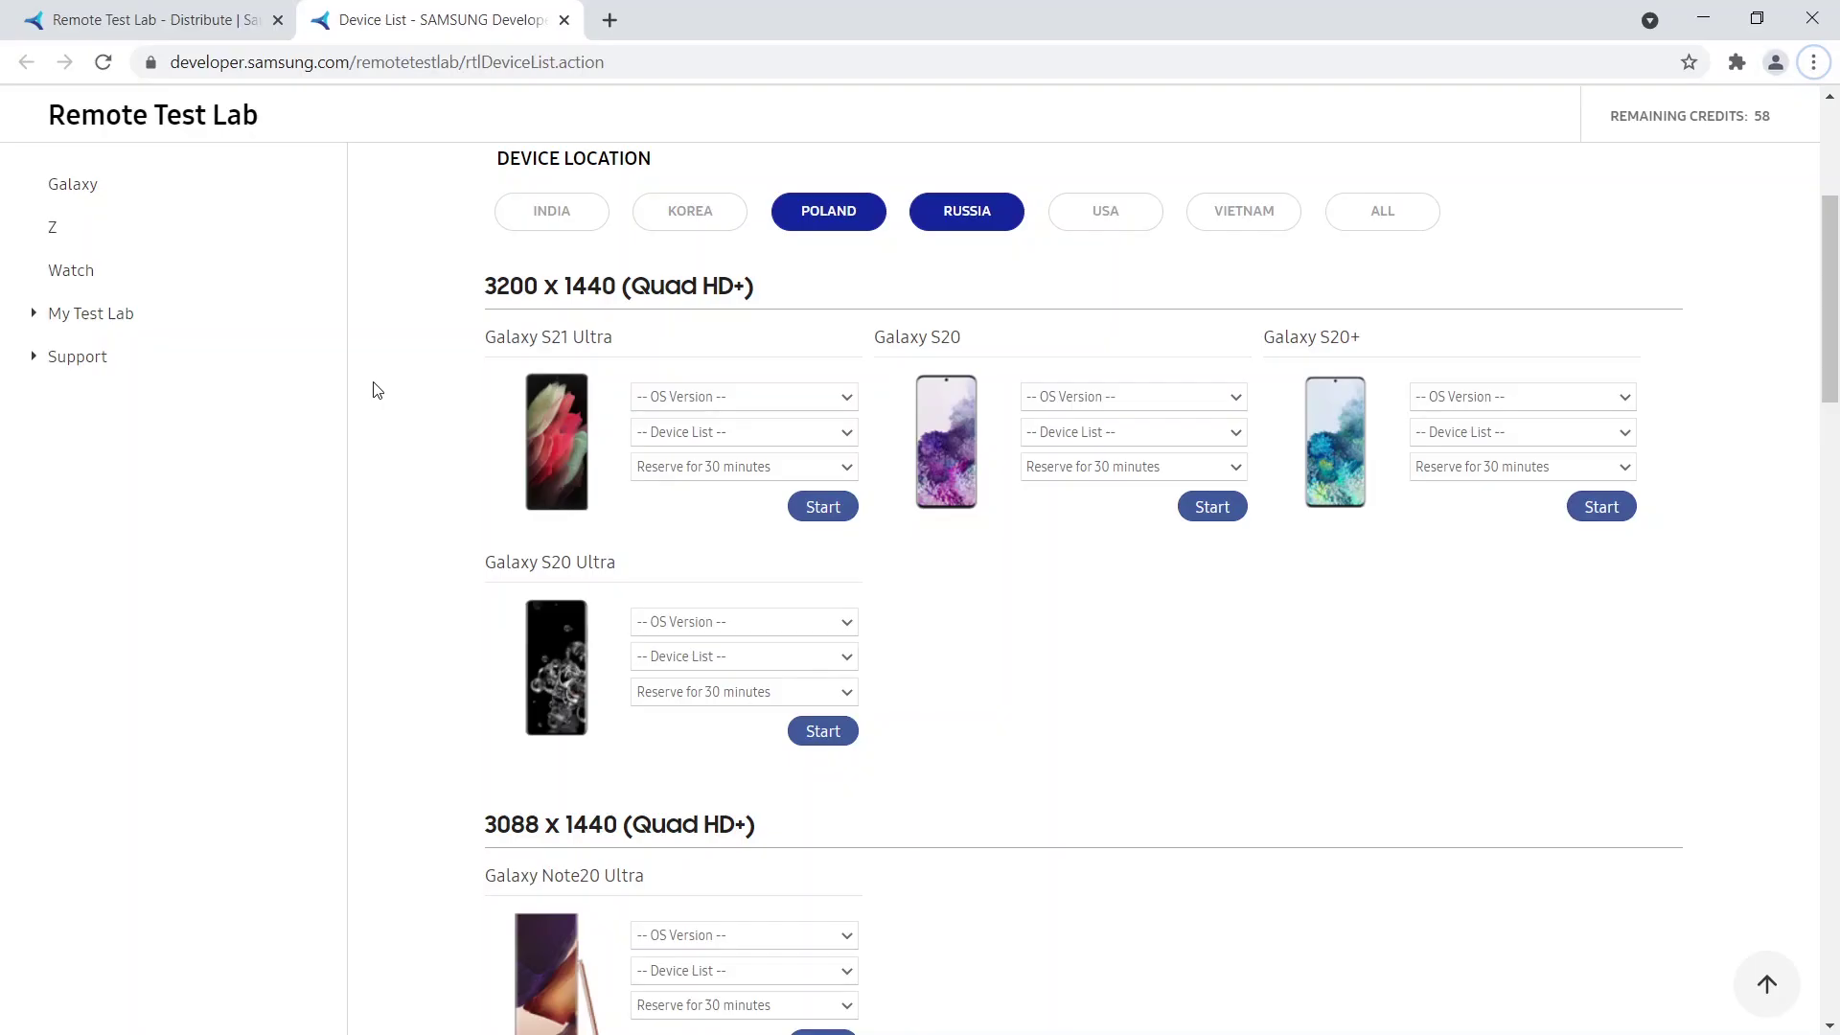
Step: From My Test Lab > Reservations, start the reserved S21 Ultra session and save its JNLP file
left_click(156, 319)
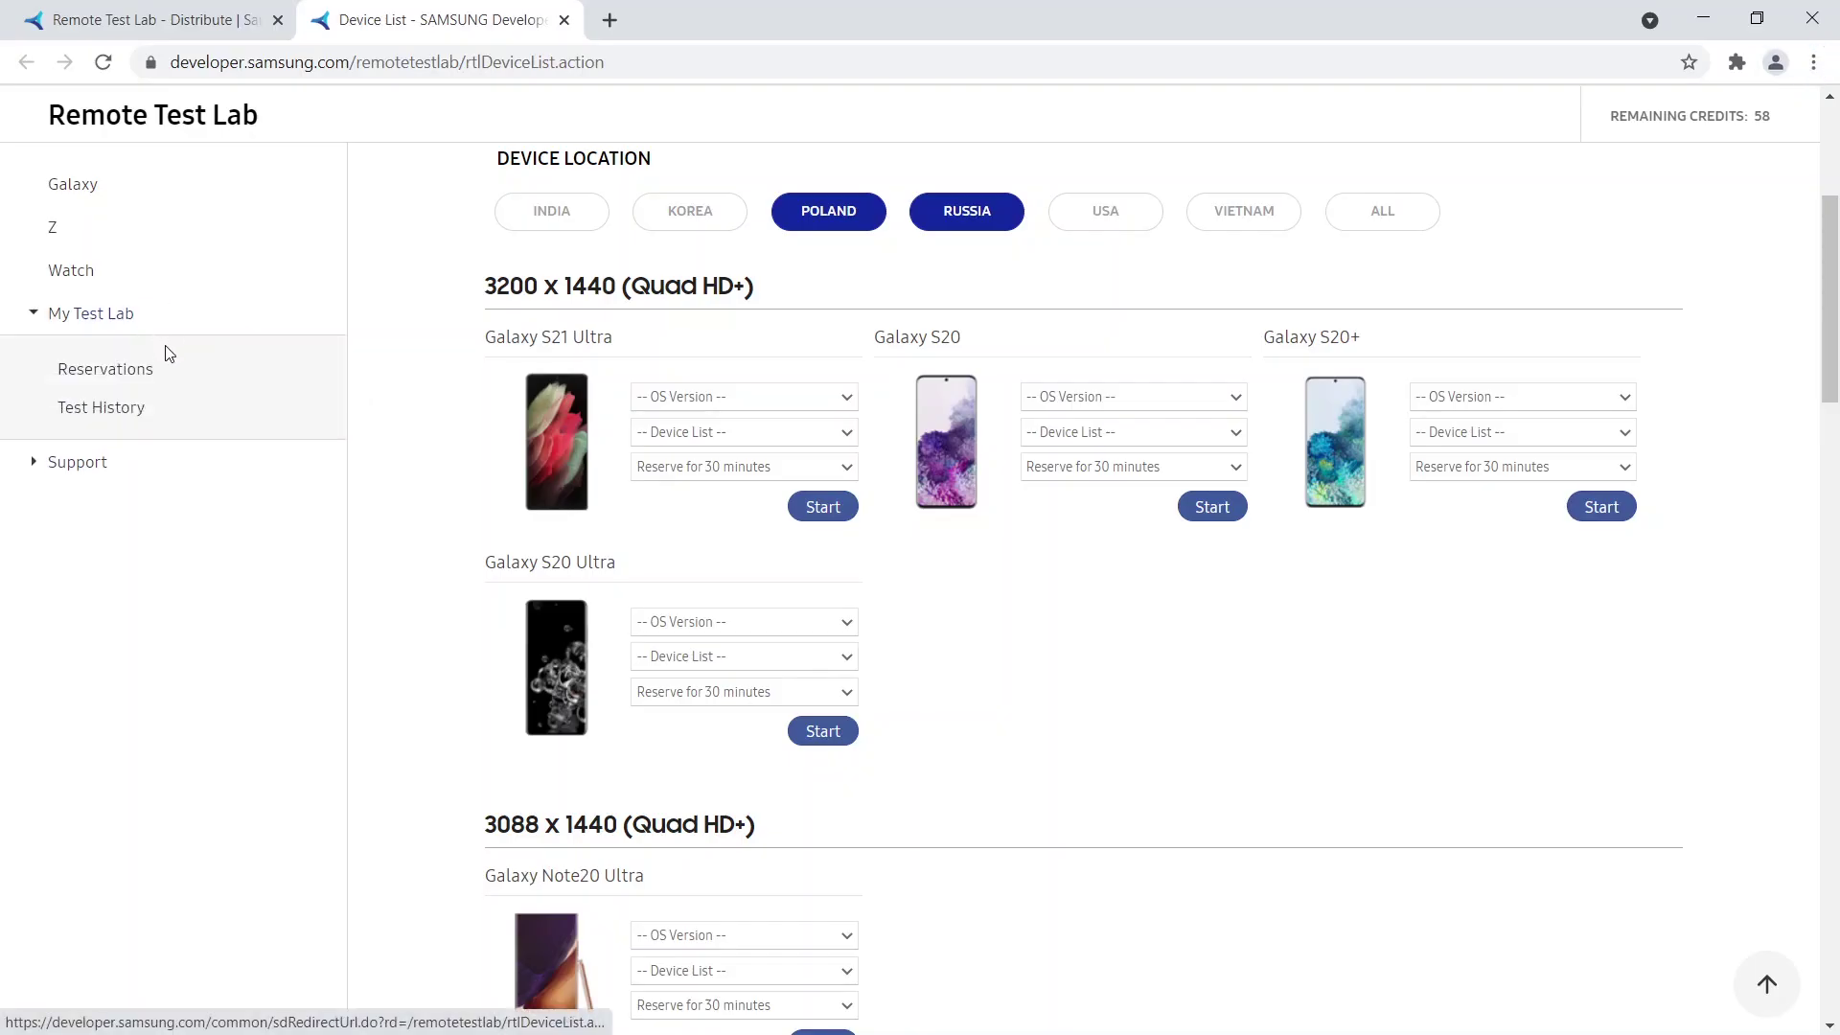
left_click(153, 373)
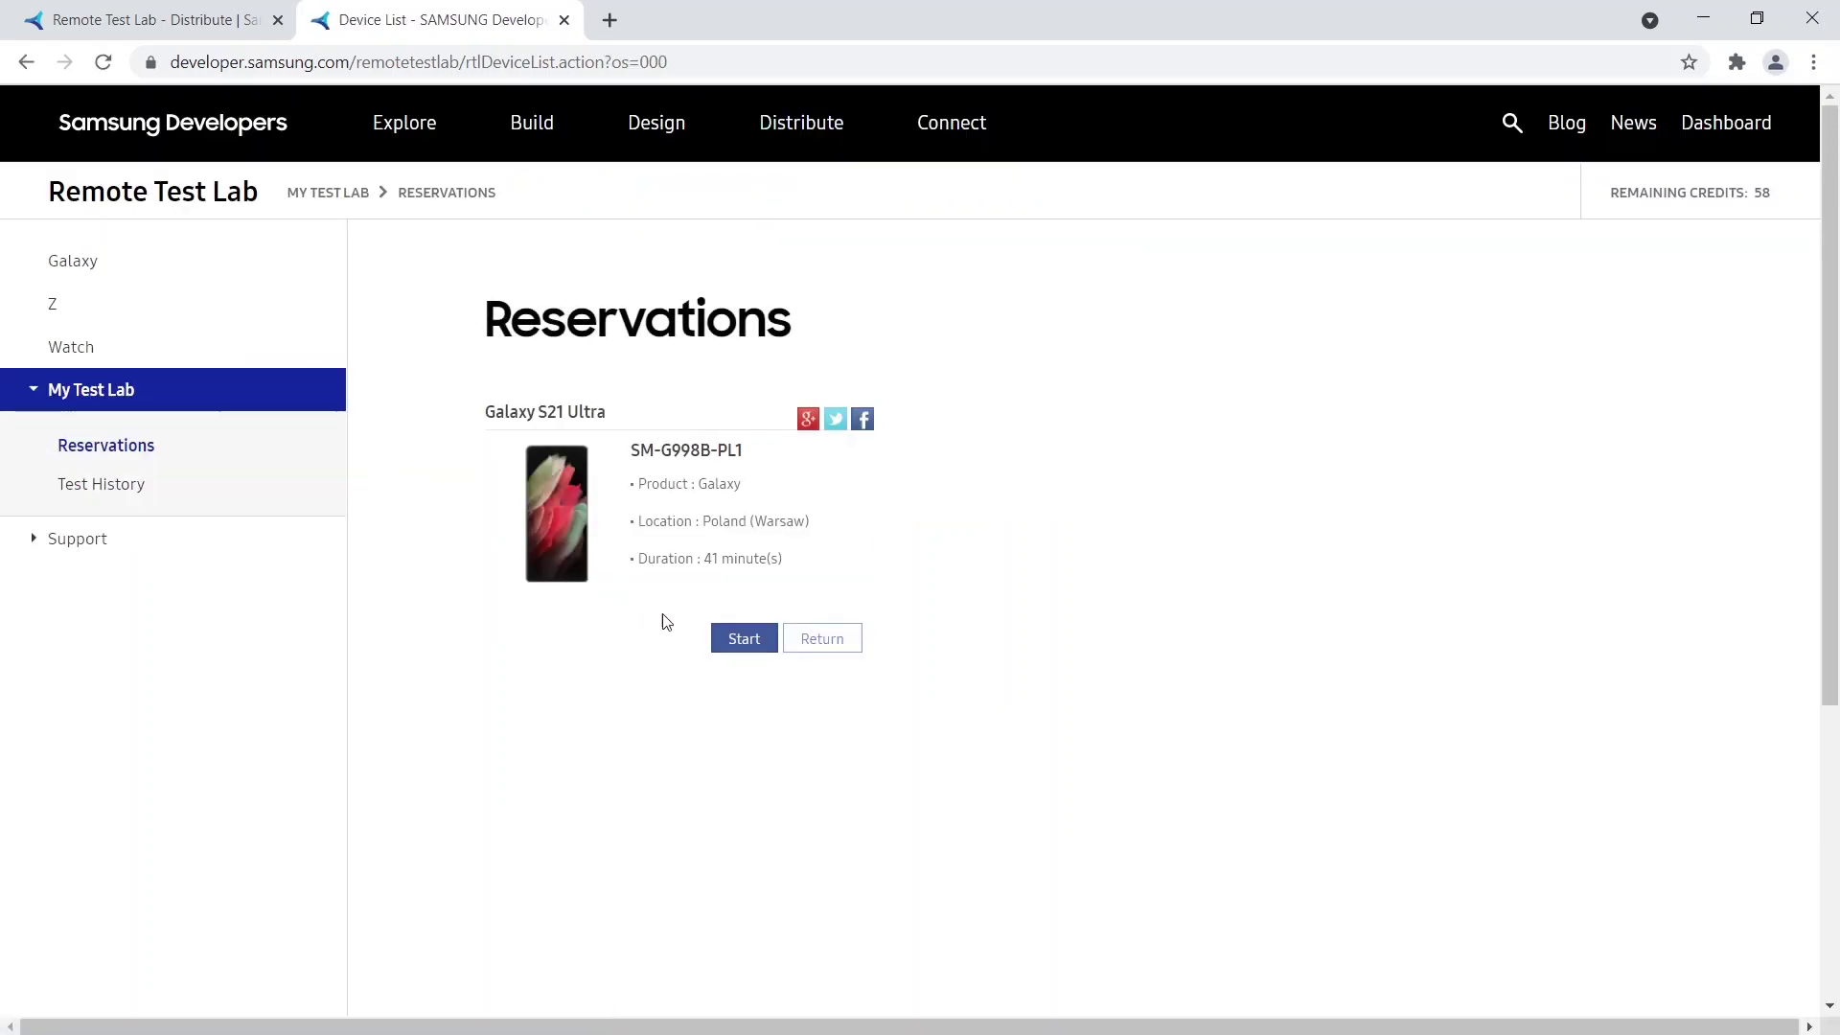
left_click(723, 649)
left_click(721, 650)
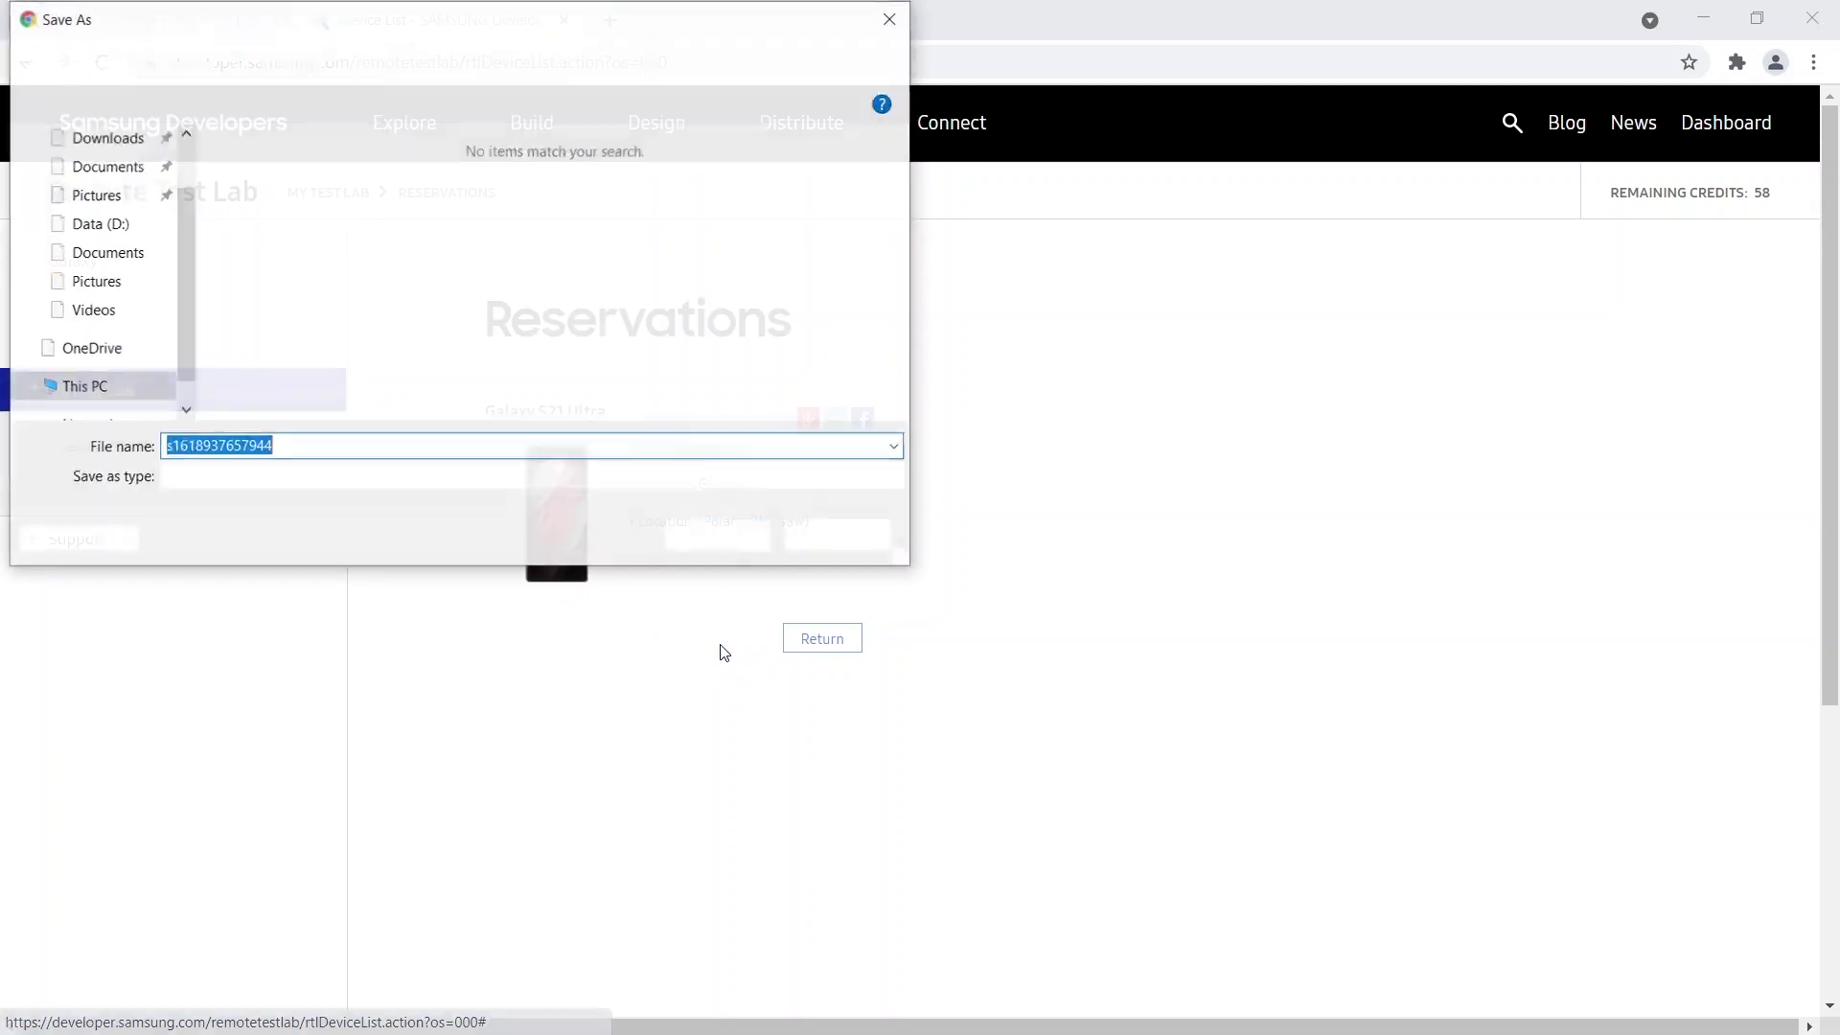
left_click(723, 551)
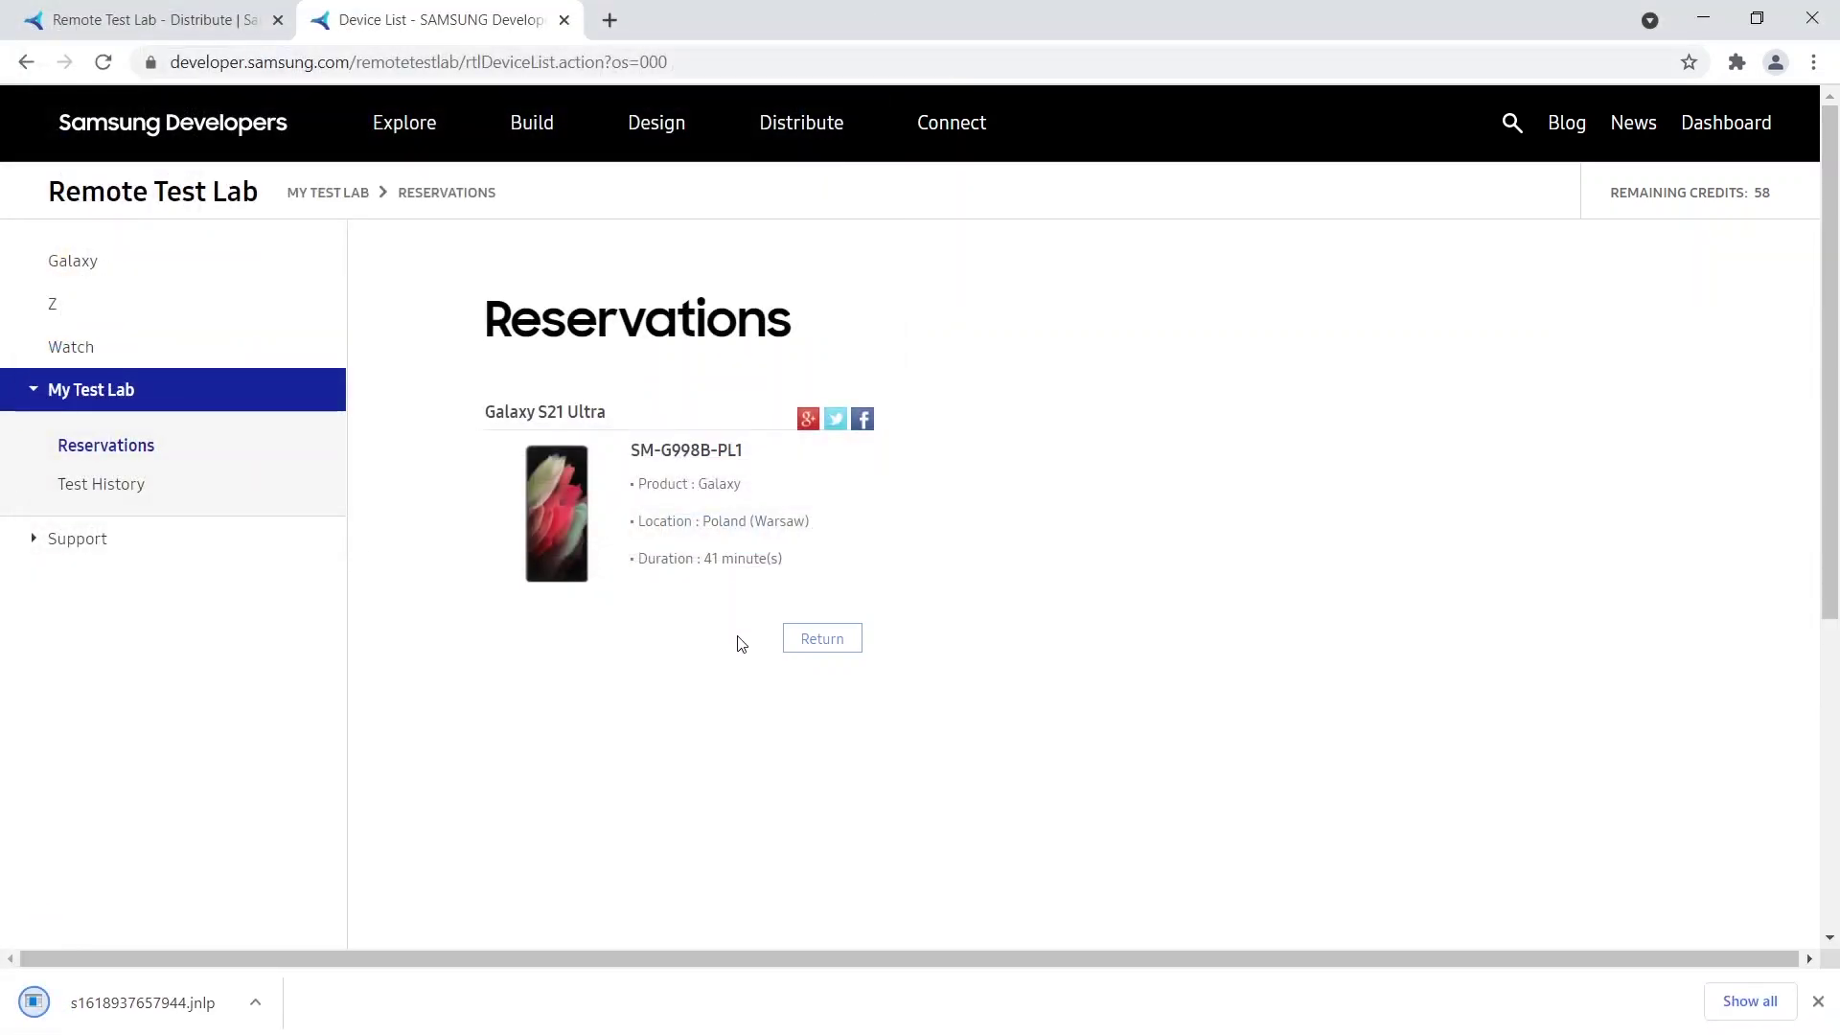
Step: Decline returning the reserved device, keeping the reservation, then go to Test History
left_click(799, 651)
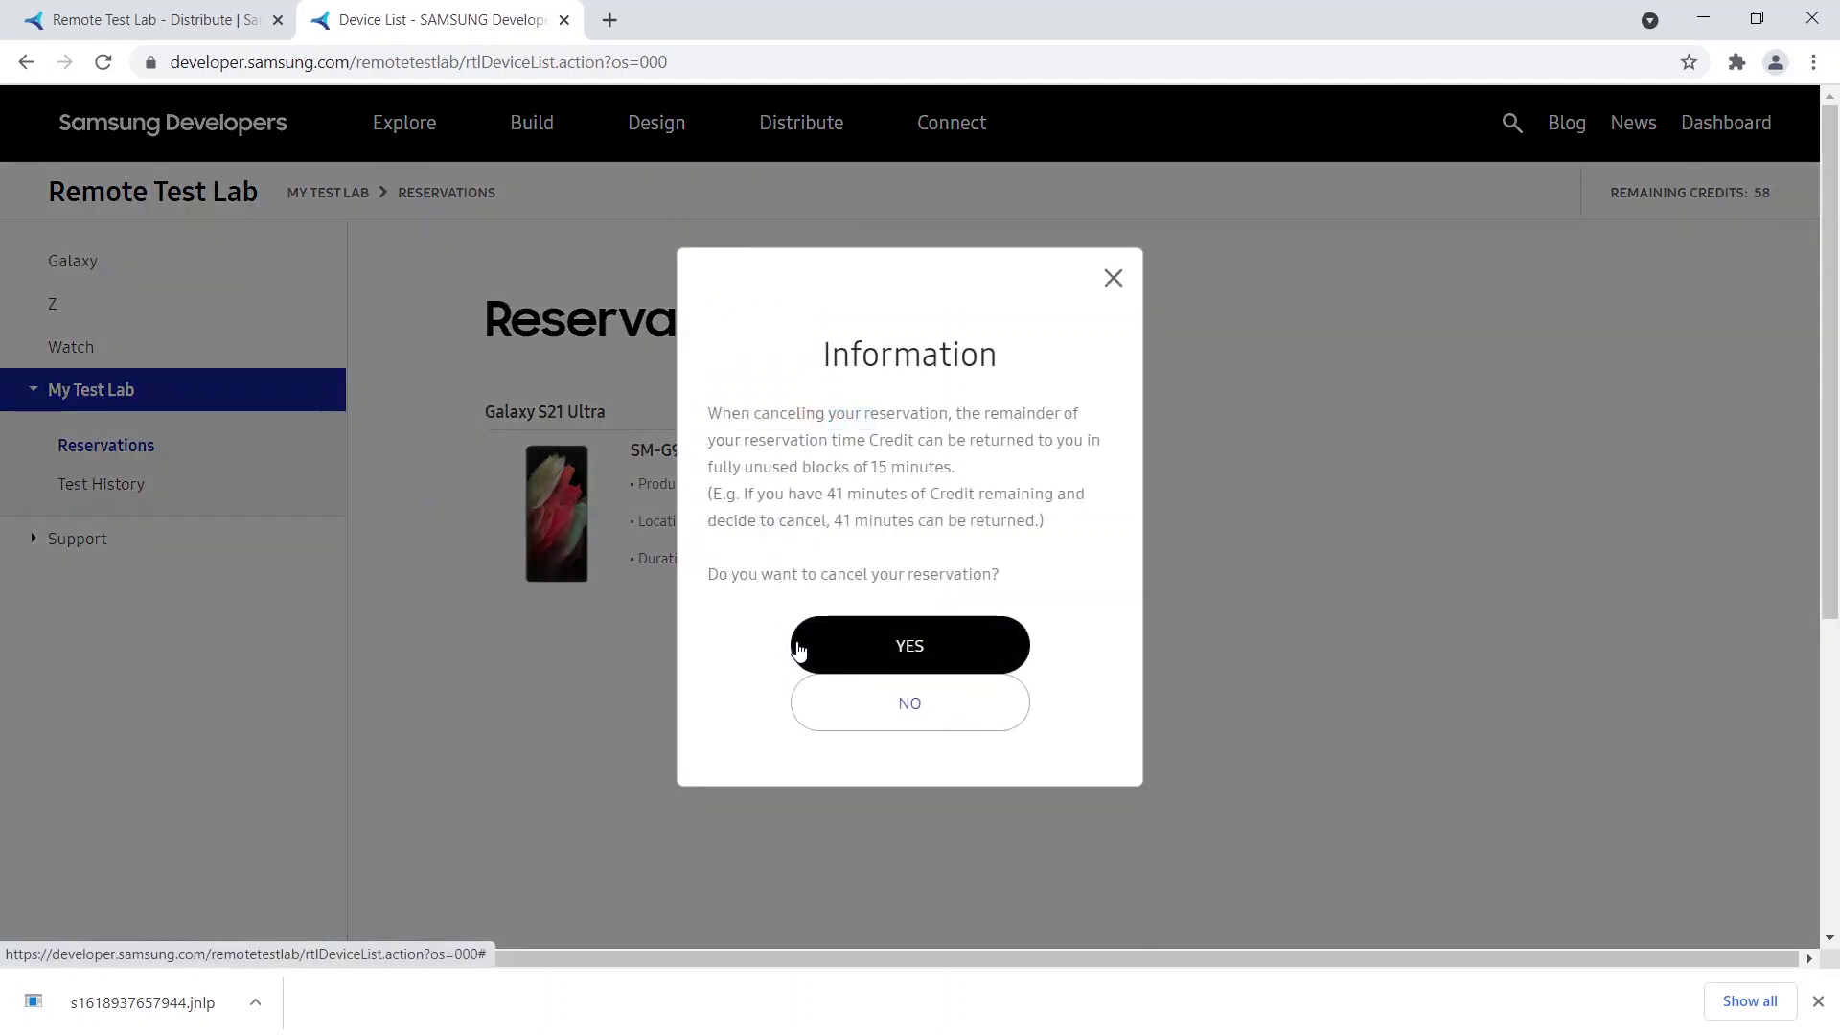
left_click(841, 705)
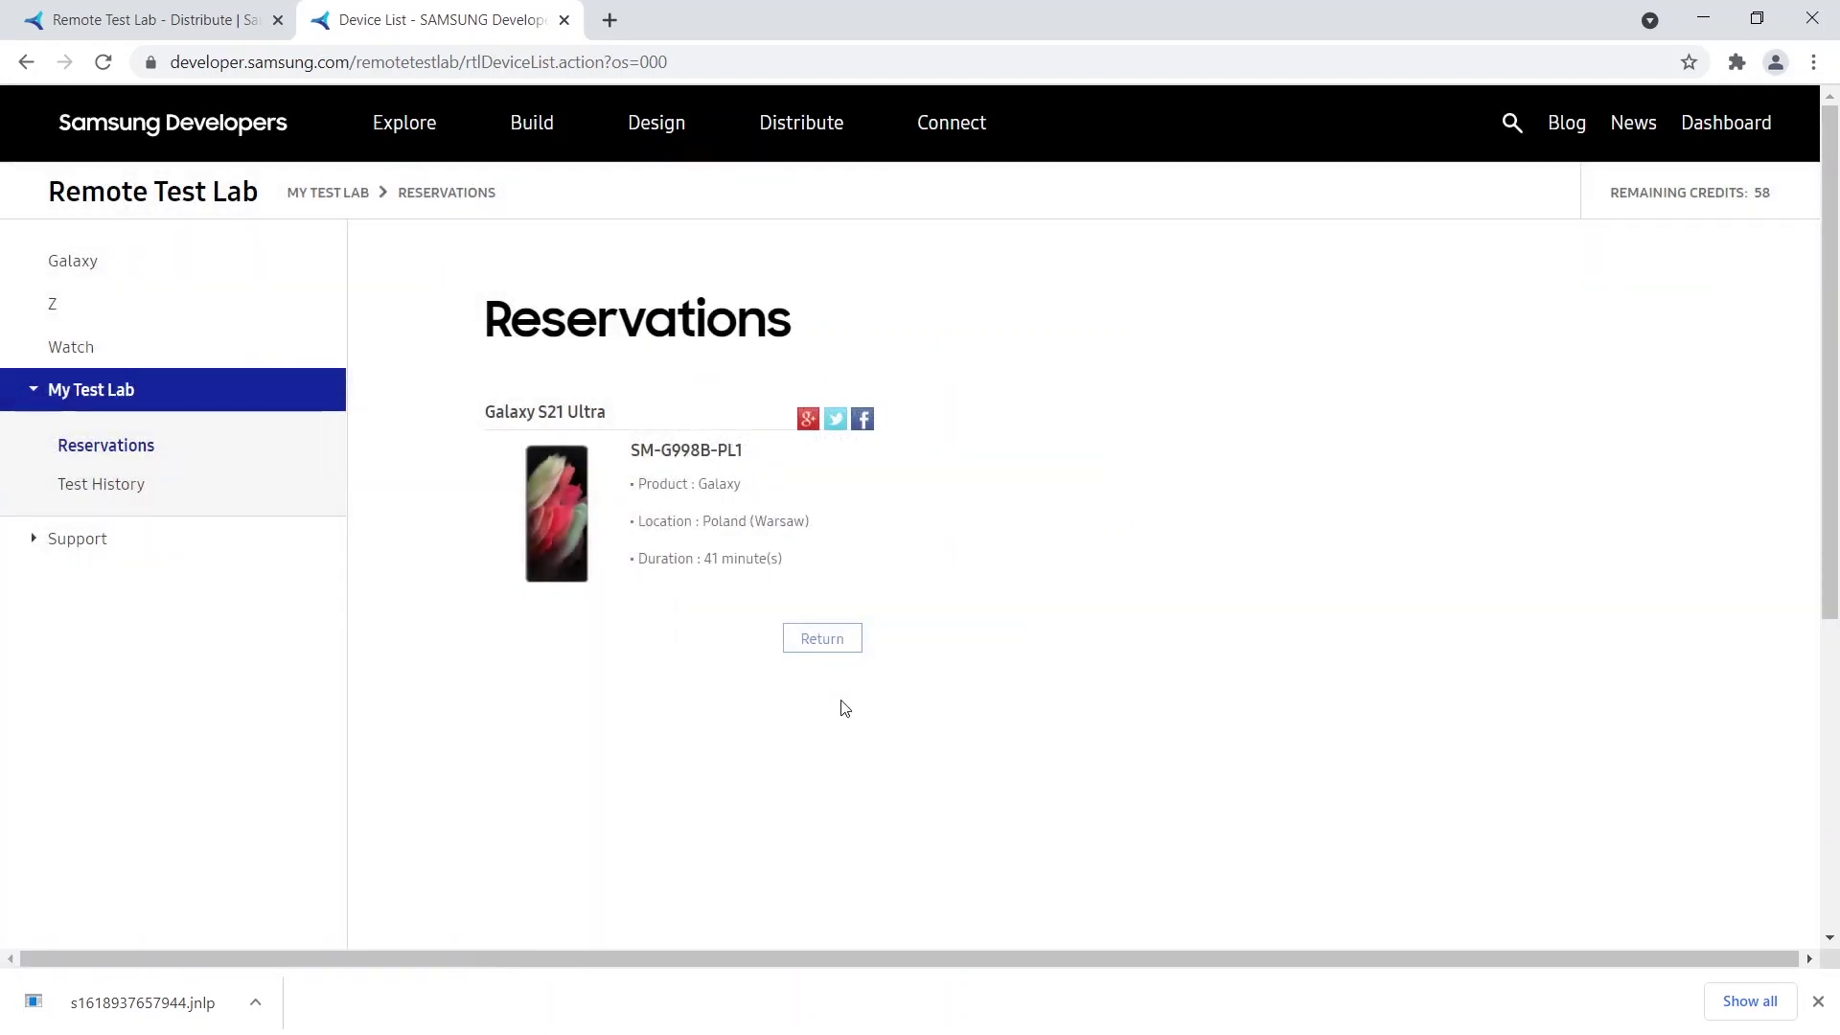
left_click(143, 498)
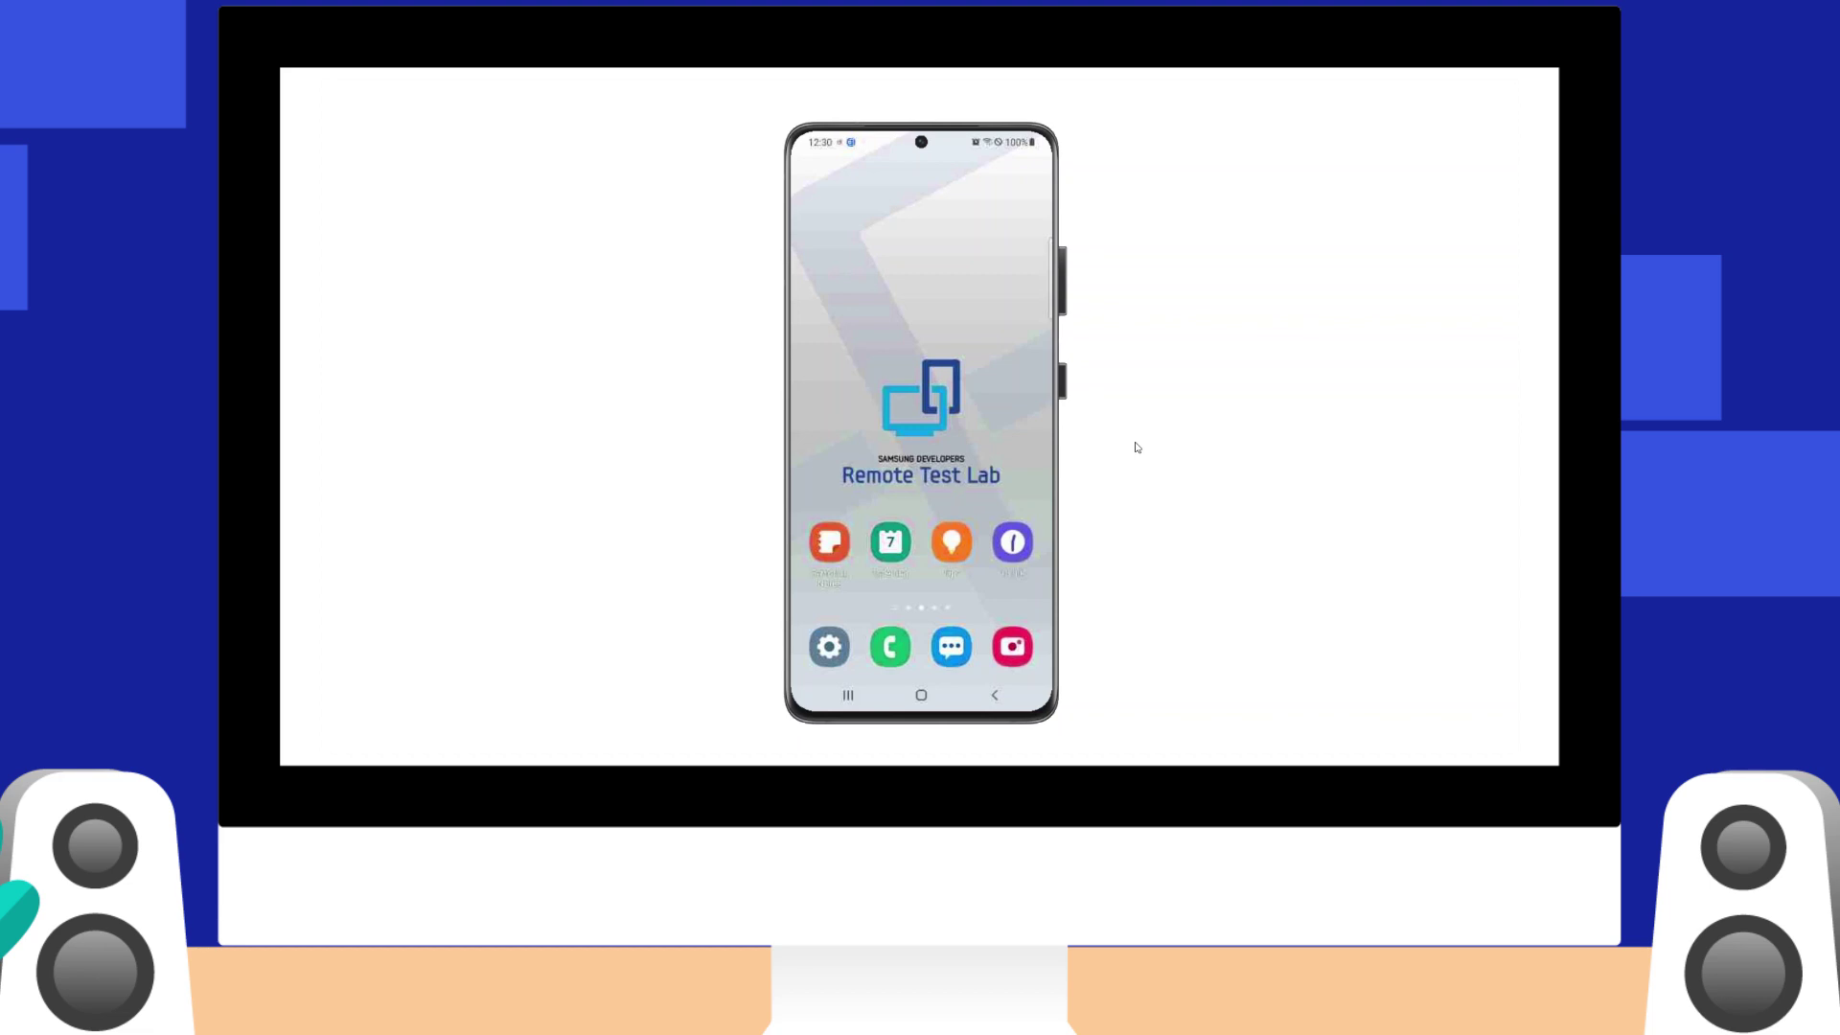
Step: Set the phone stream quality to High and rotate the display to landscape
right_click(957, 406)
mouse_move(1011, 420)
mouse_move(1130, 420)
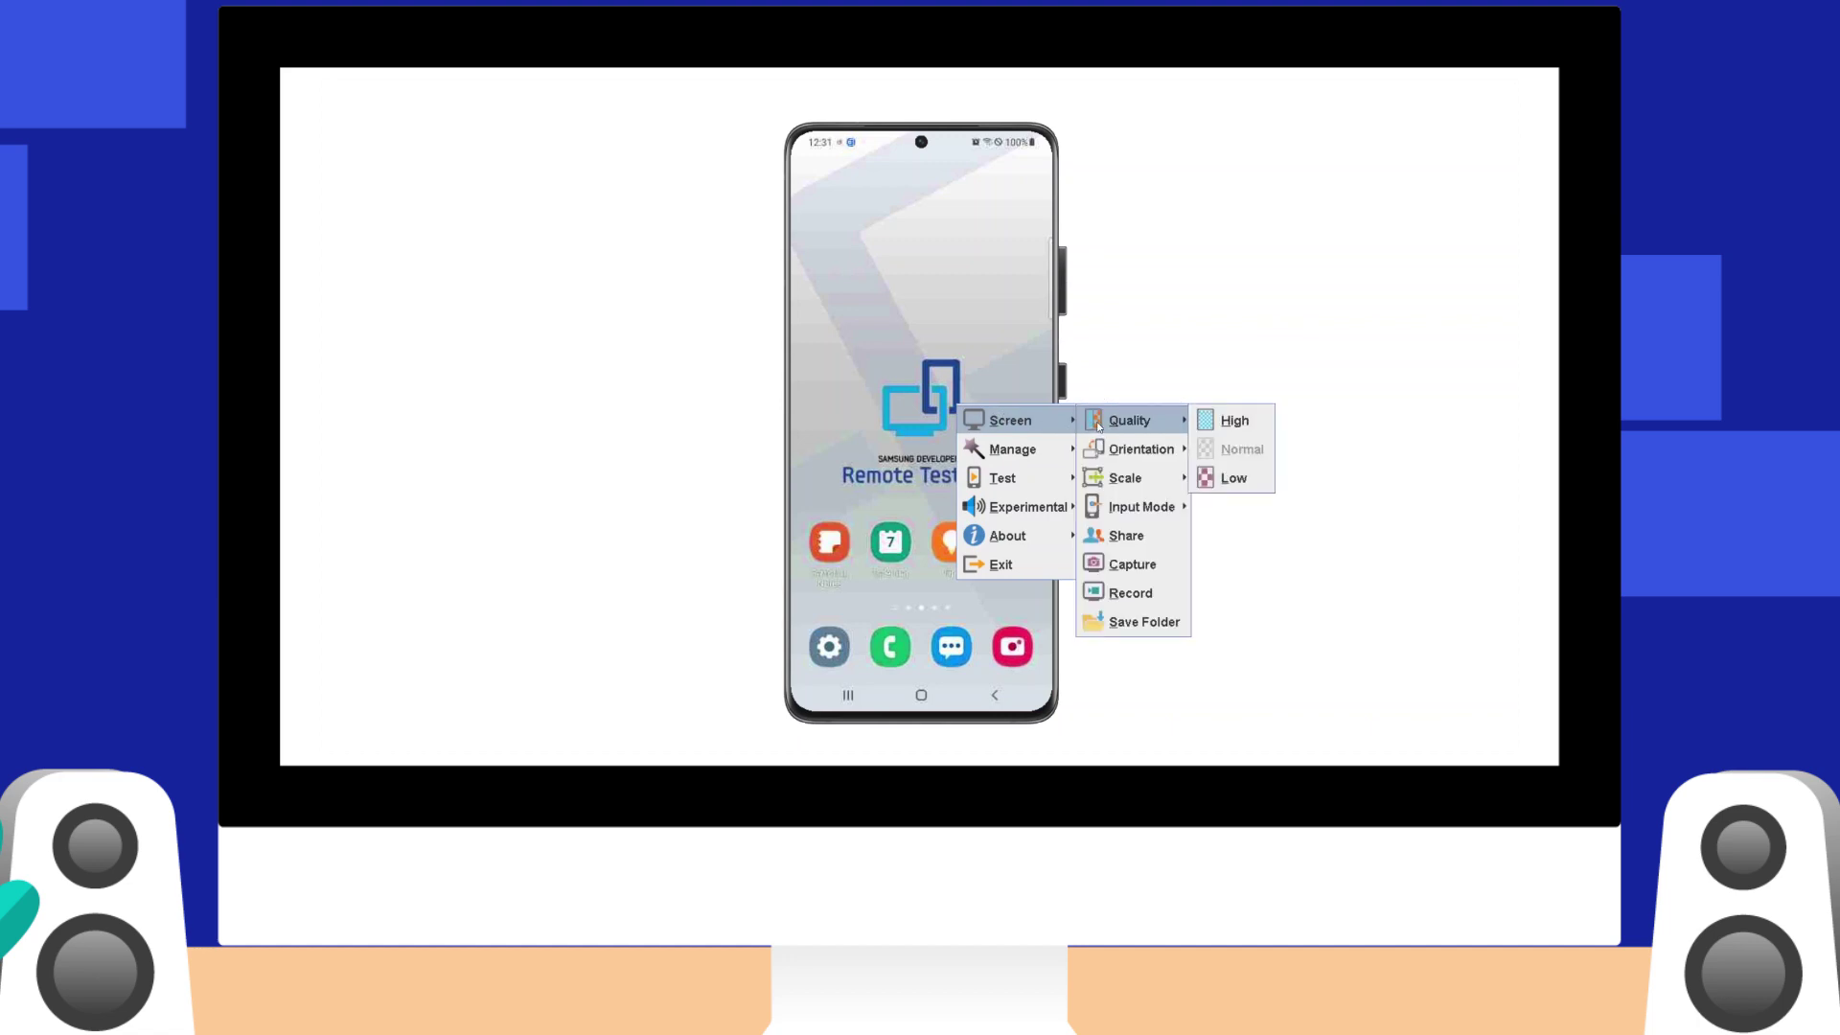
left_click(1216, 430)
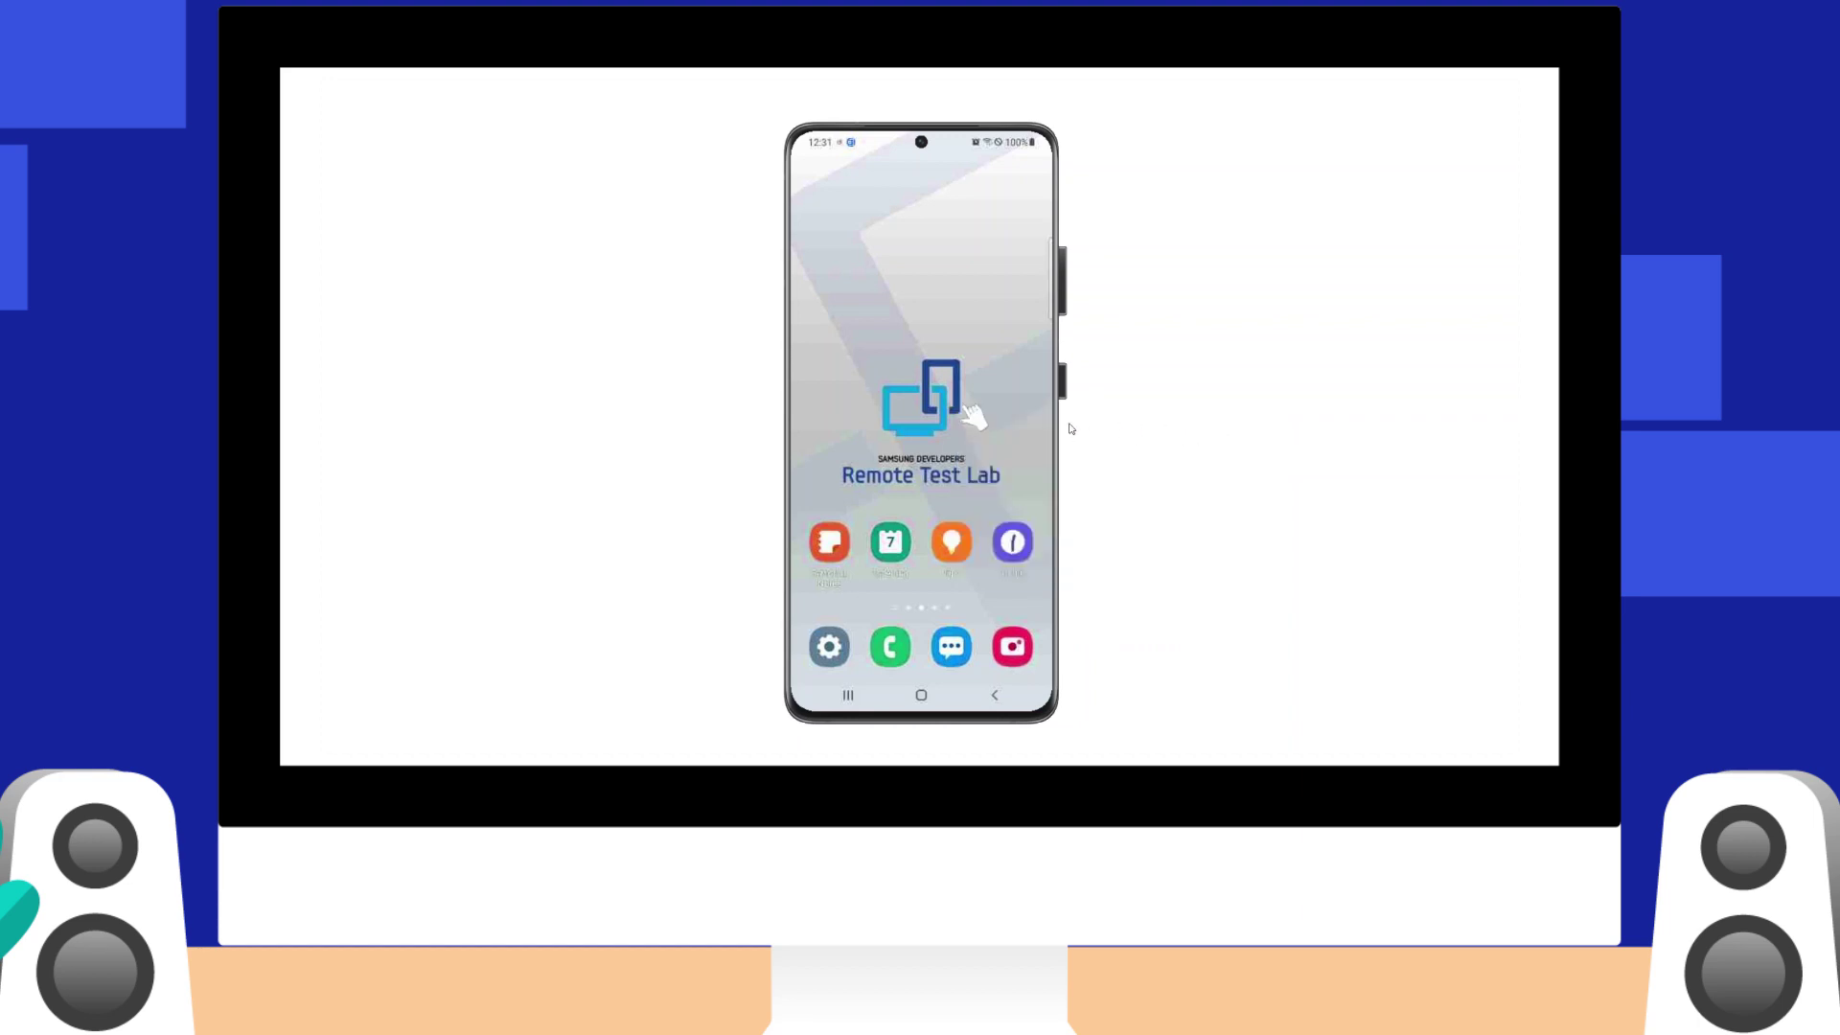
right_click(957, 388)
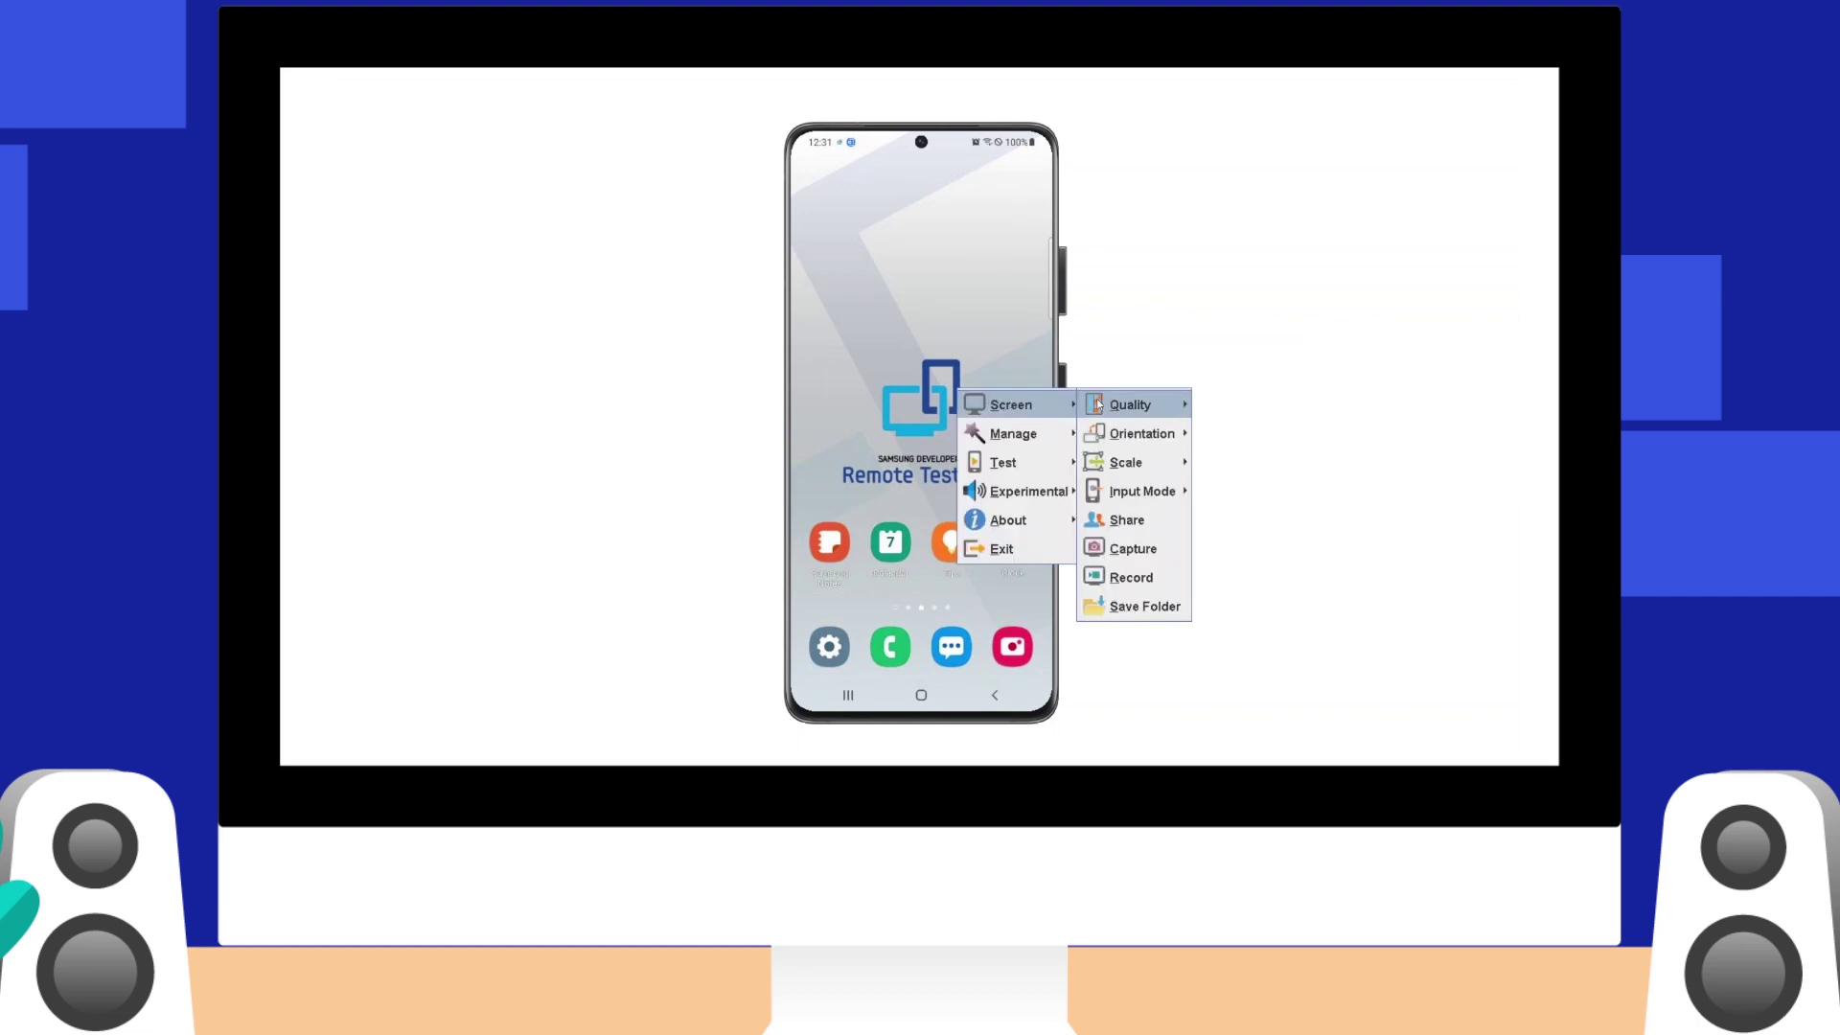
mouse_move(1140, 434)
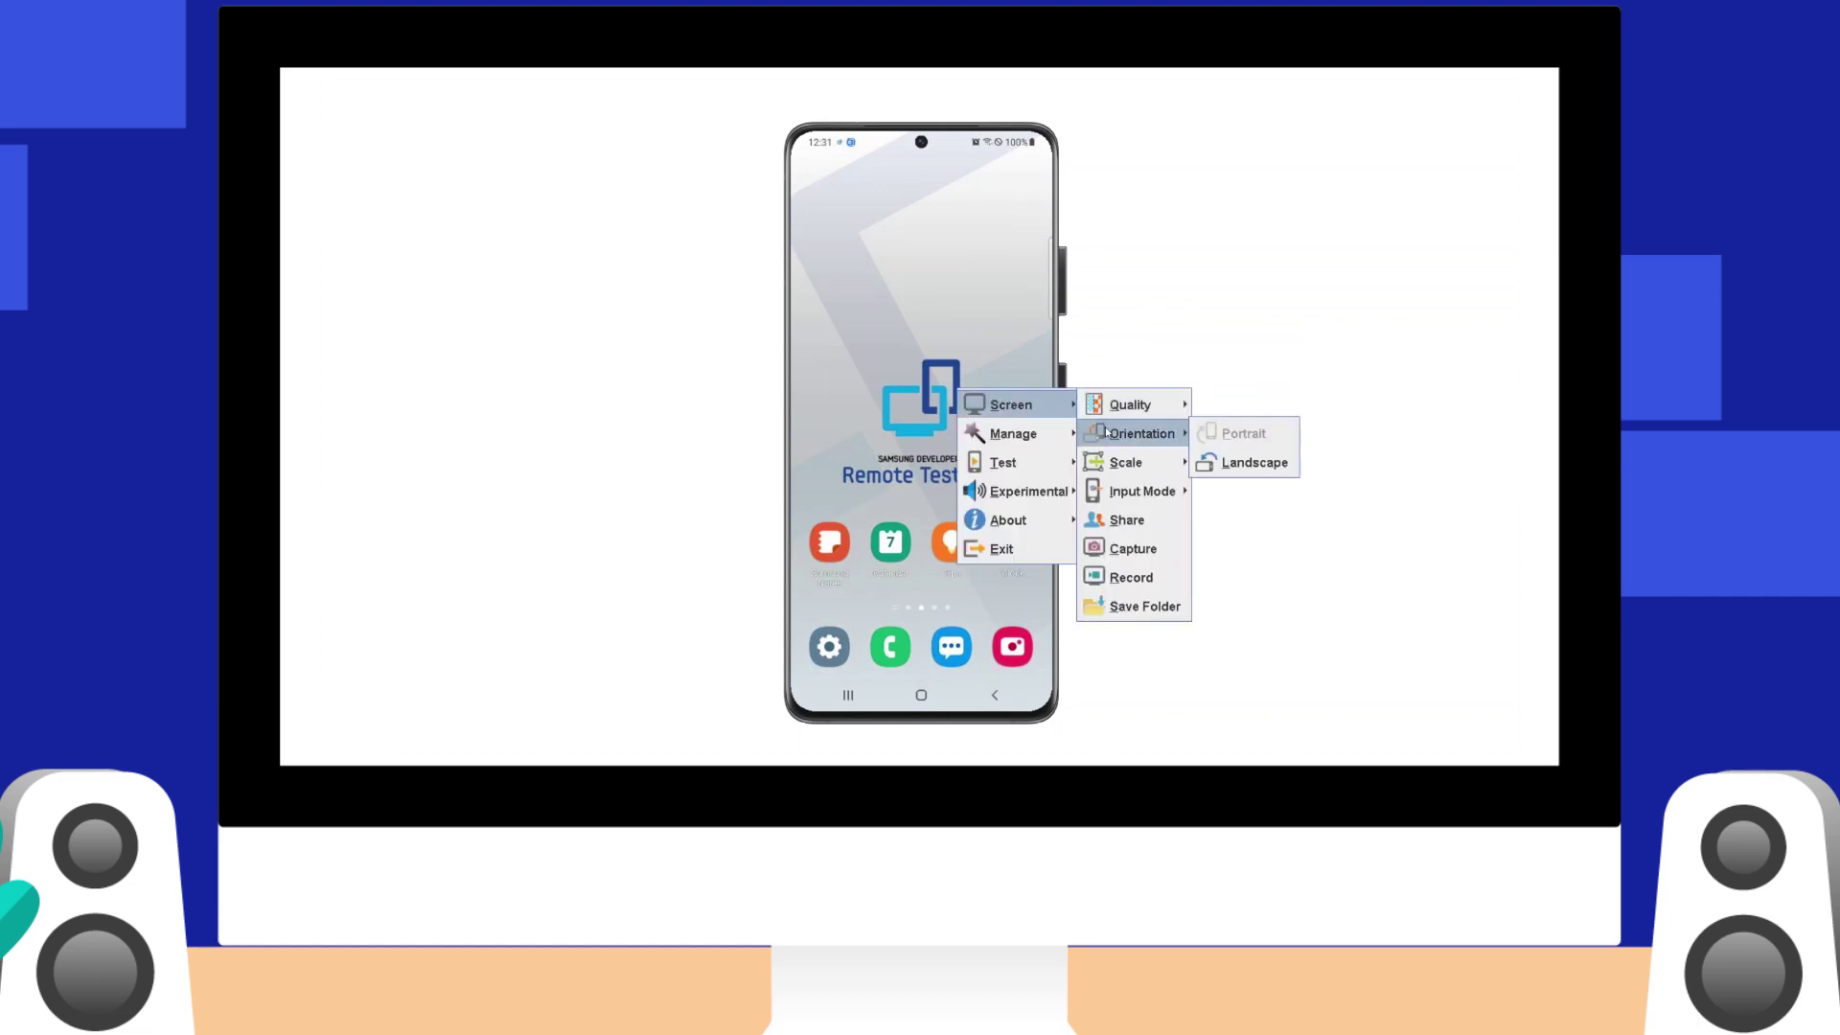
left_click(1223, 467)
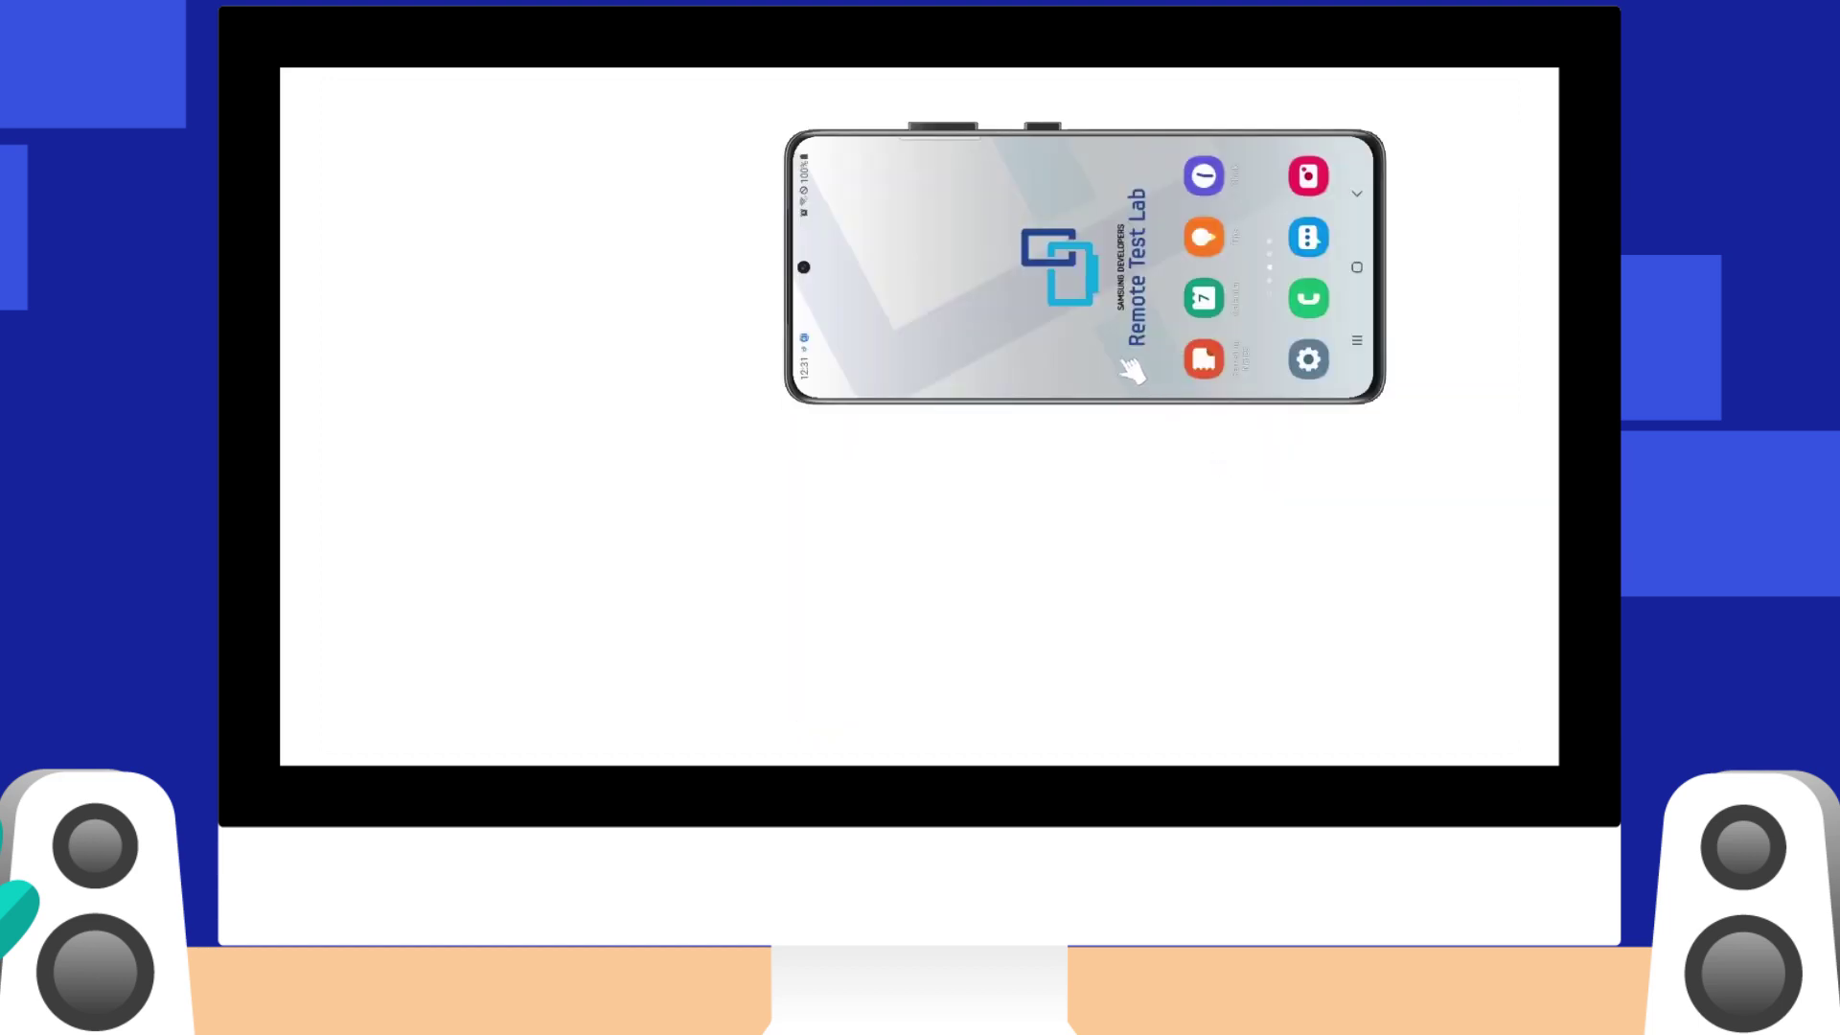
Step: Rotate the display back to portrait and show it at 1.0x size
right_click(1125, 362)
mouse_move(1302, 404)
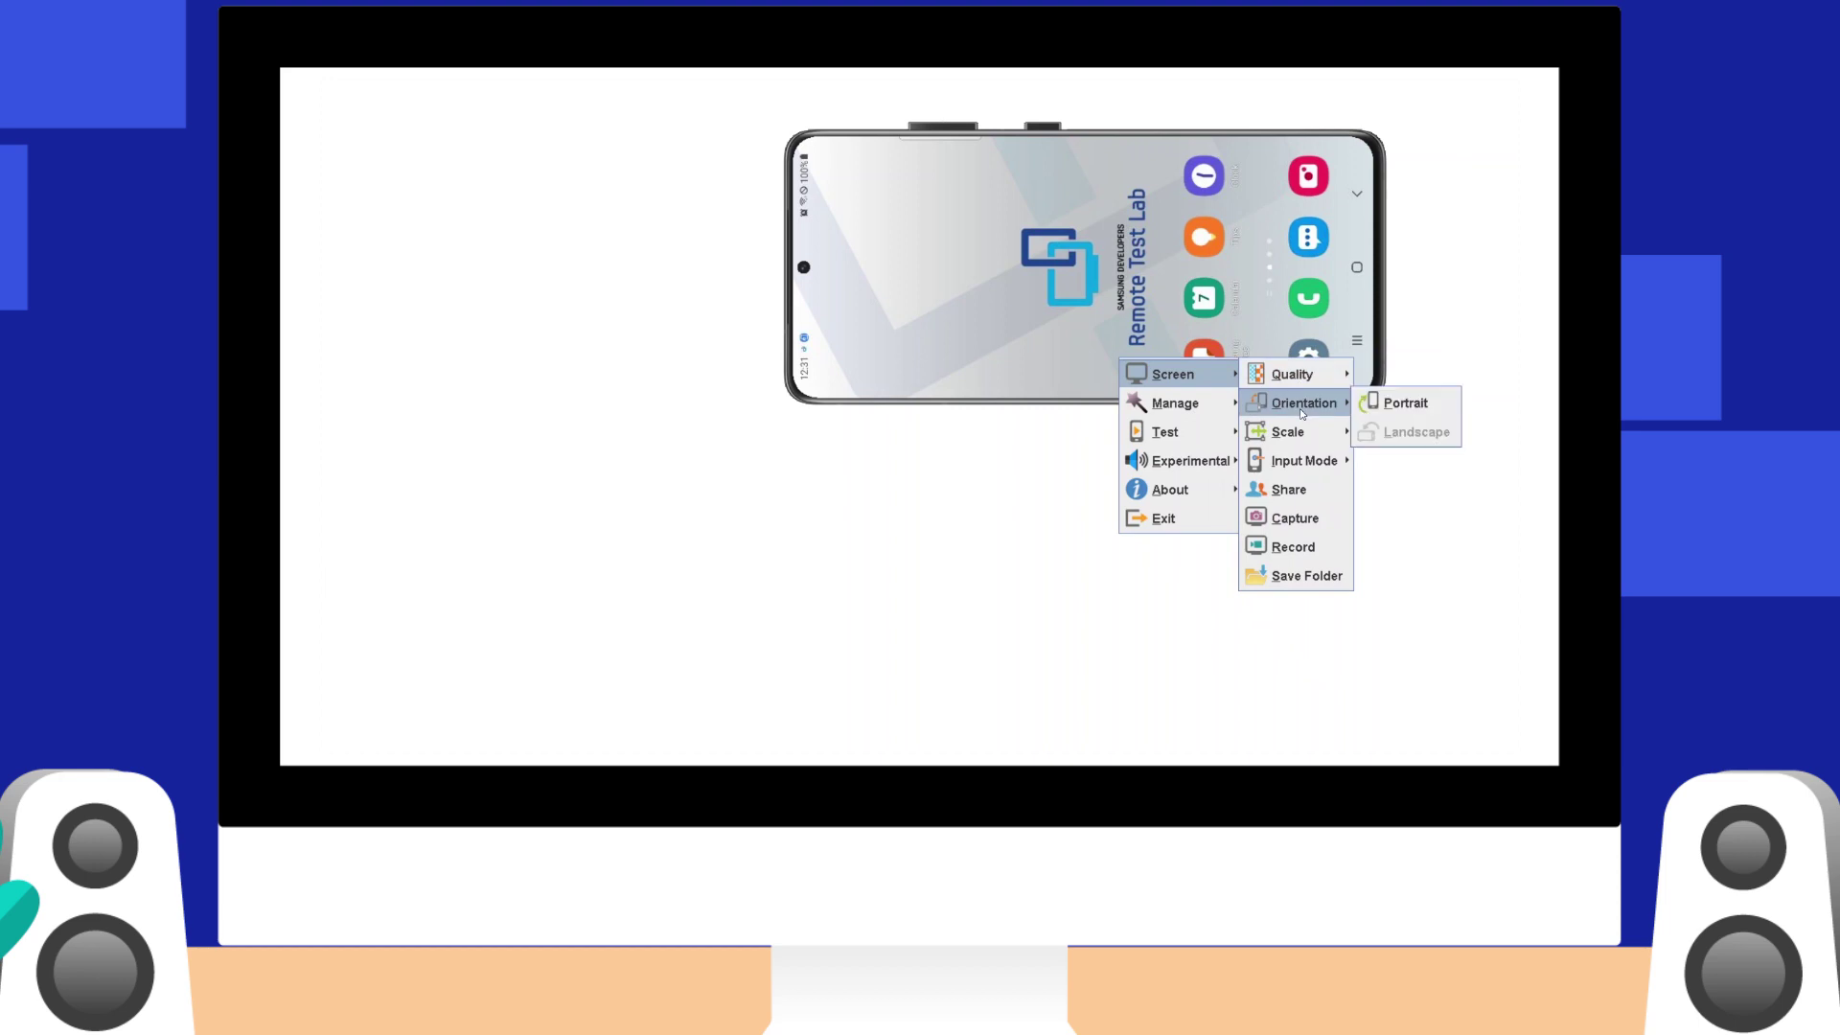
left_click(1391, 407)
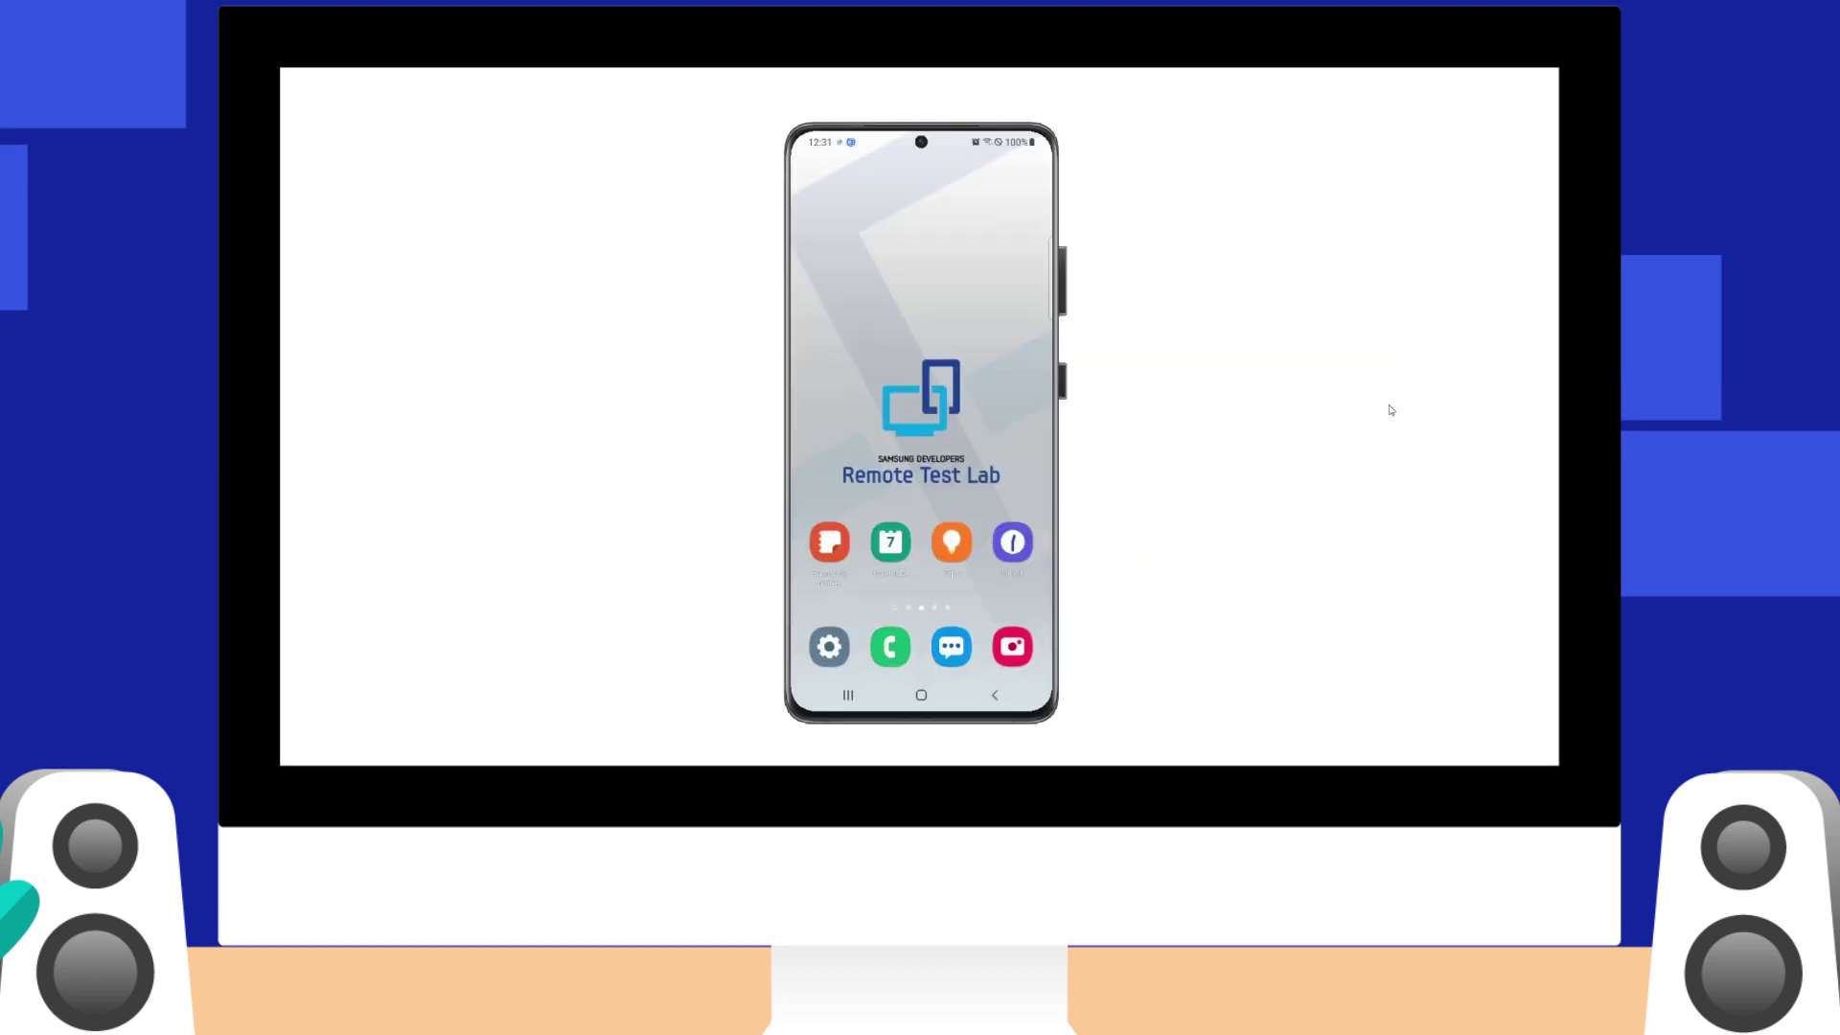
right_click(1003, 429)
mouse_move(926, 290)
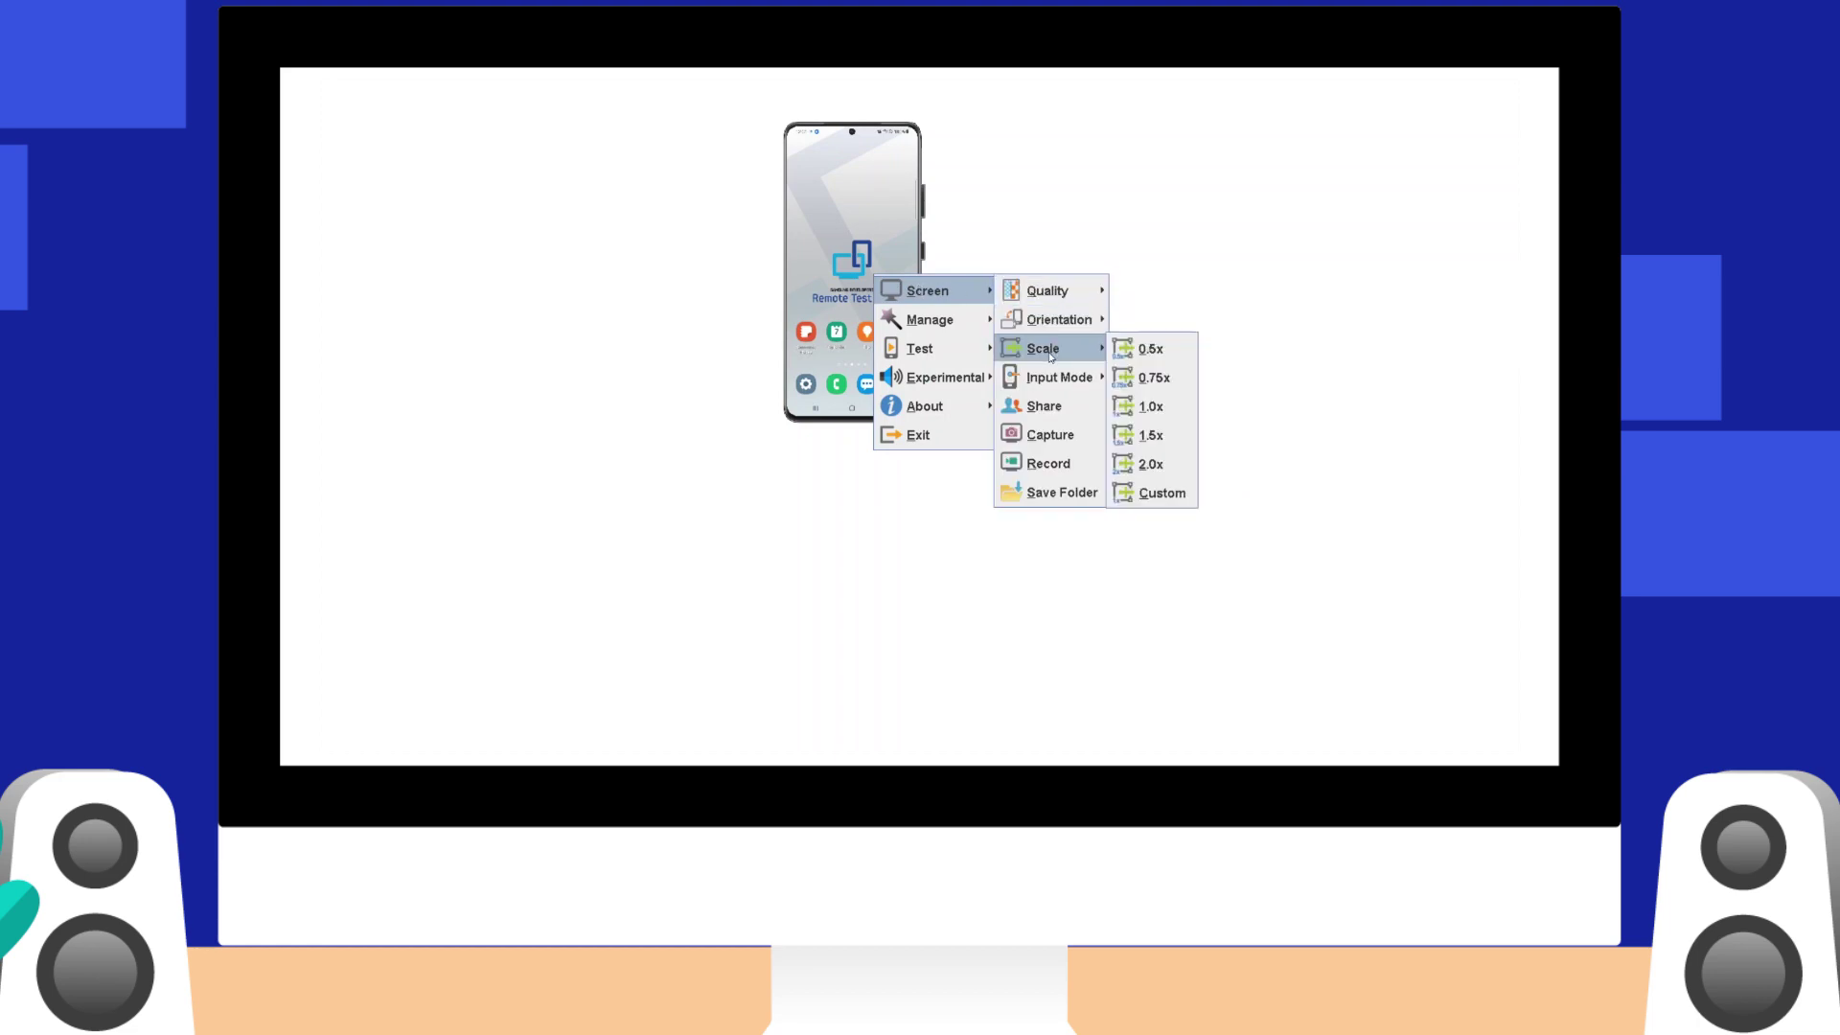
mouse_move(1043, 349)
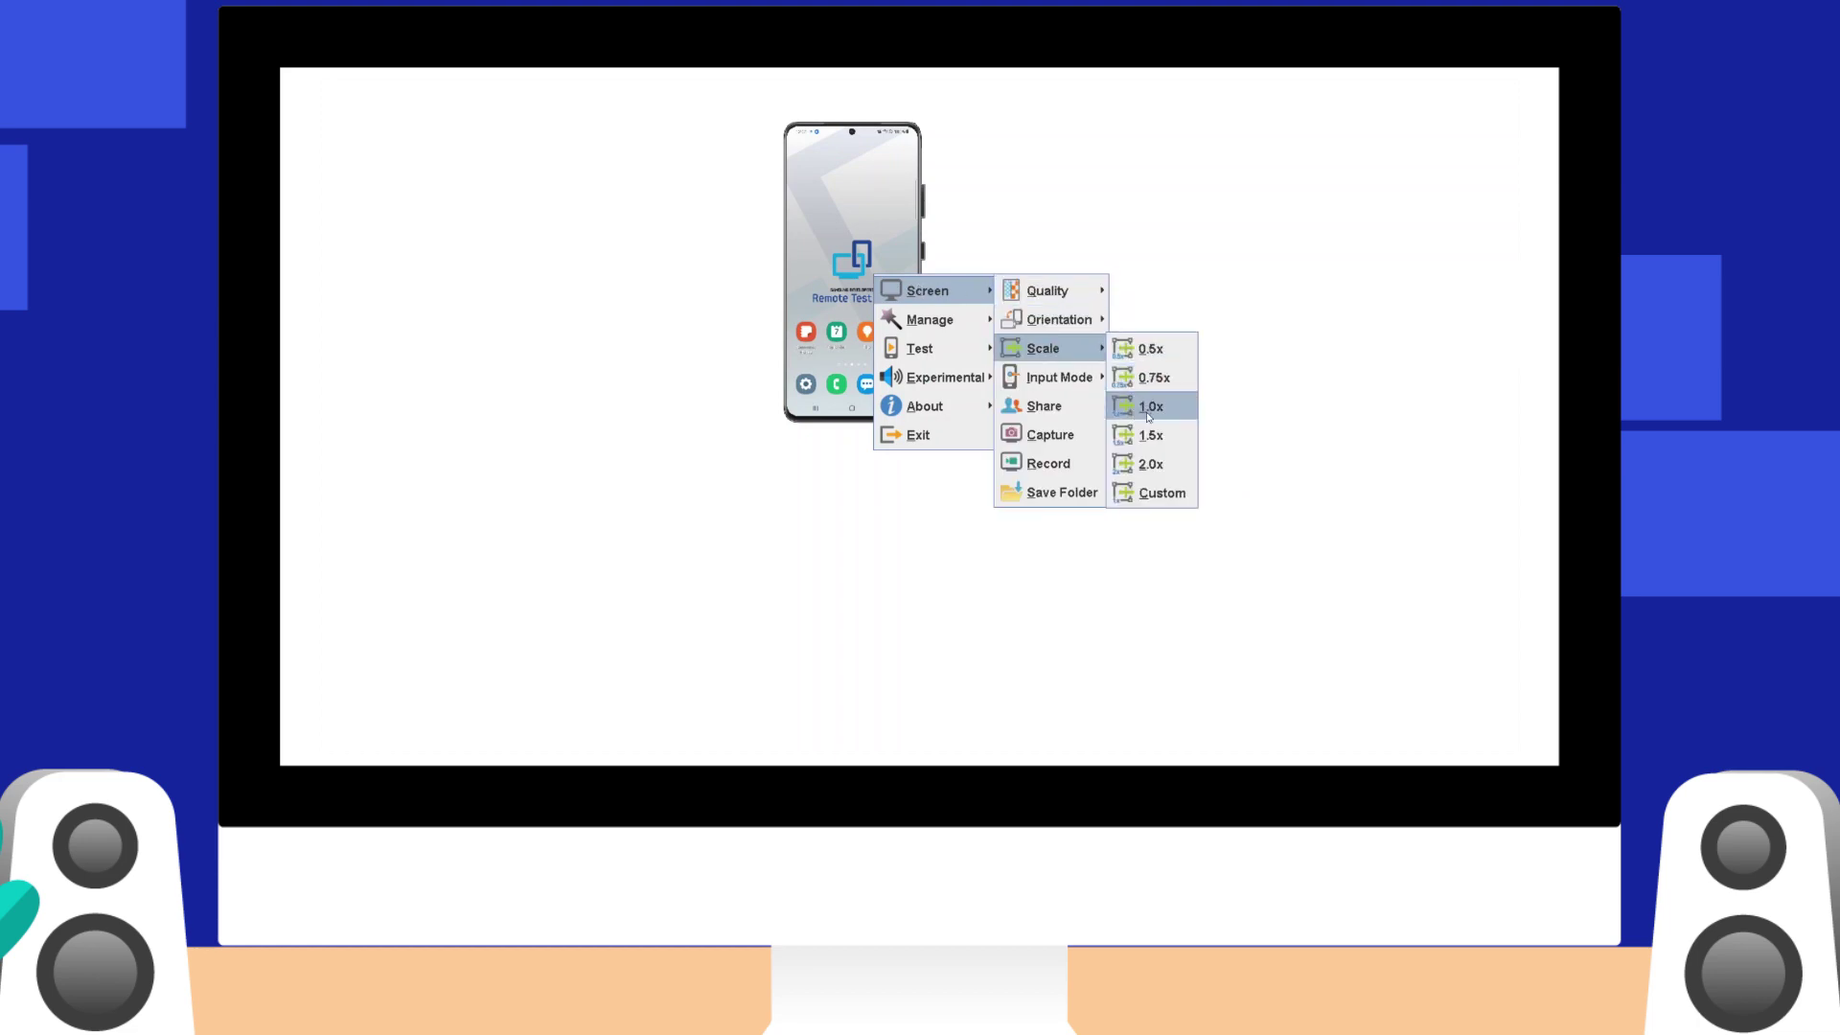
left_click(1148, 414)
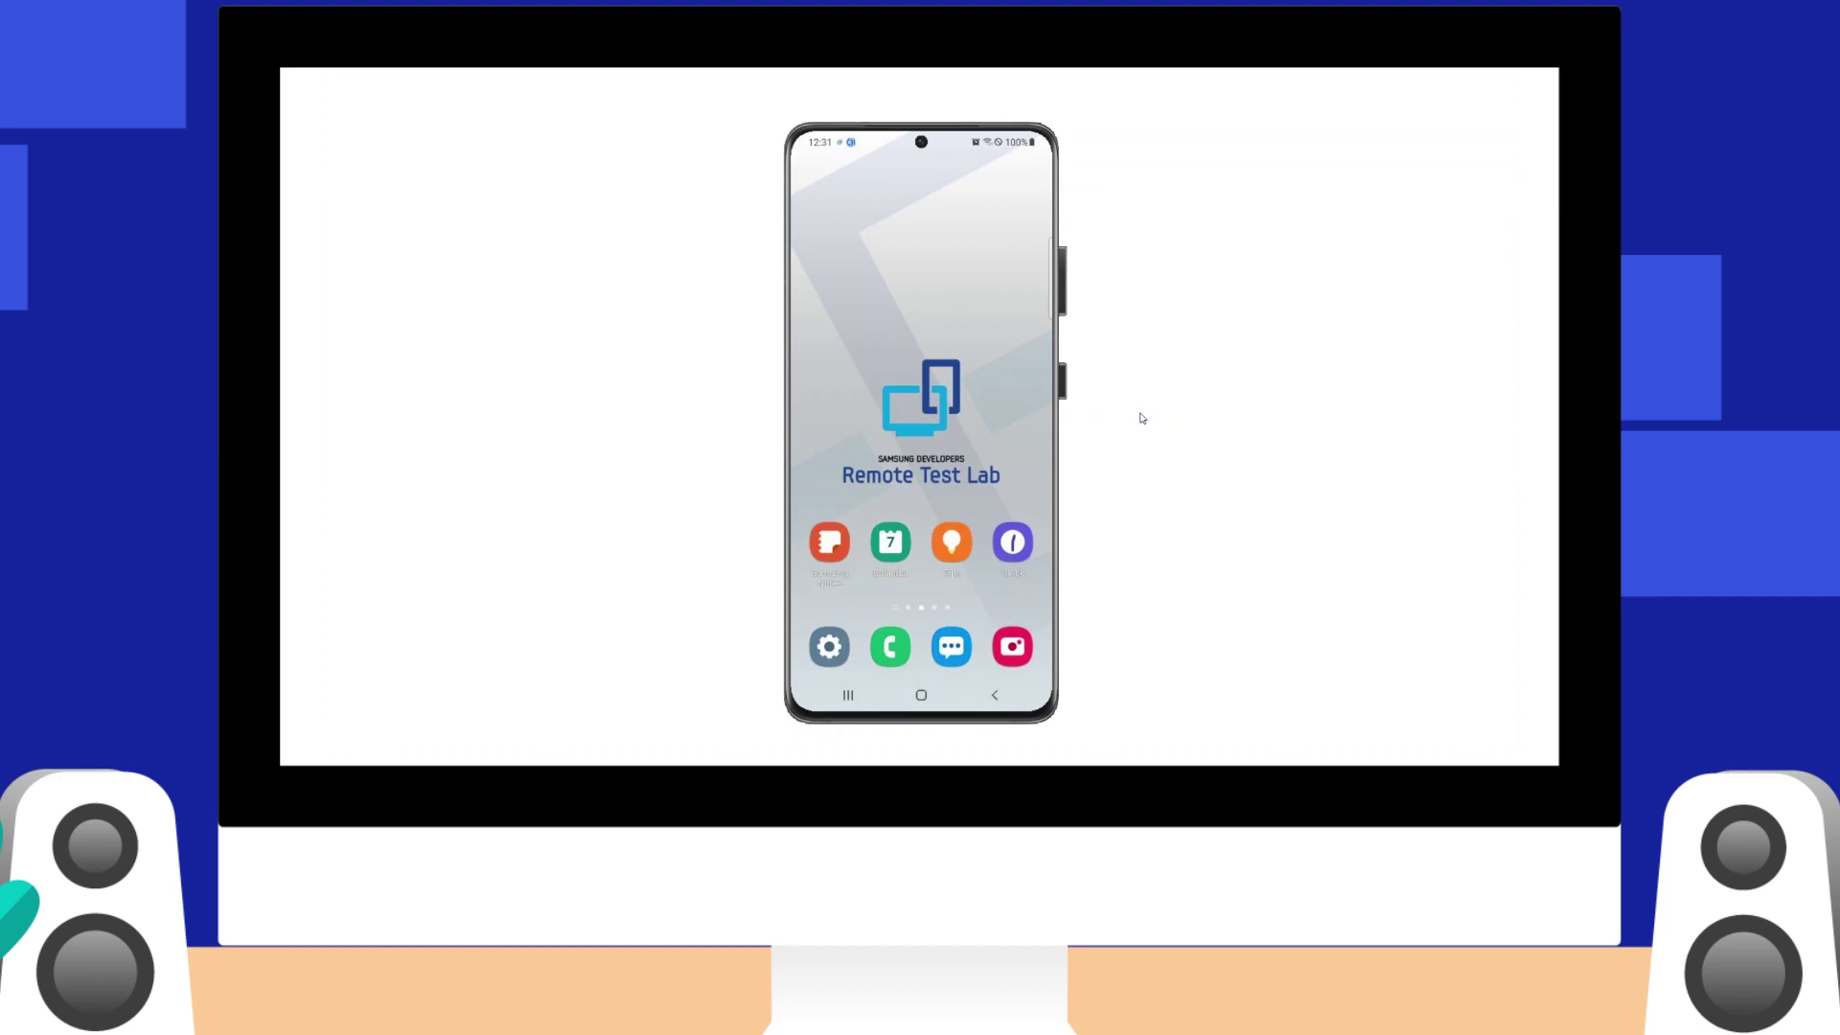
Step: Capture a screenshot of the phone home screen and start a screen recording
right_click(949, 404)
mouse_move(1002, 412)
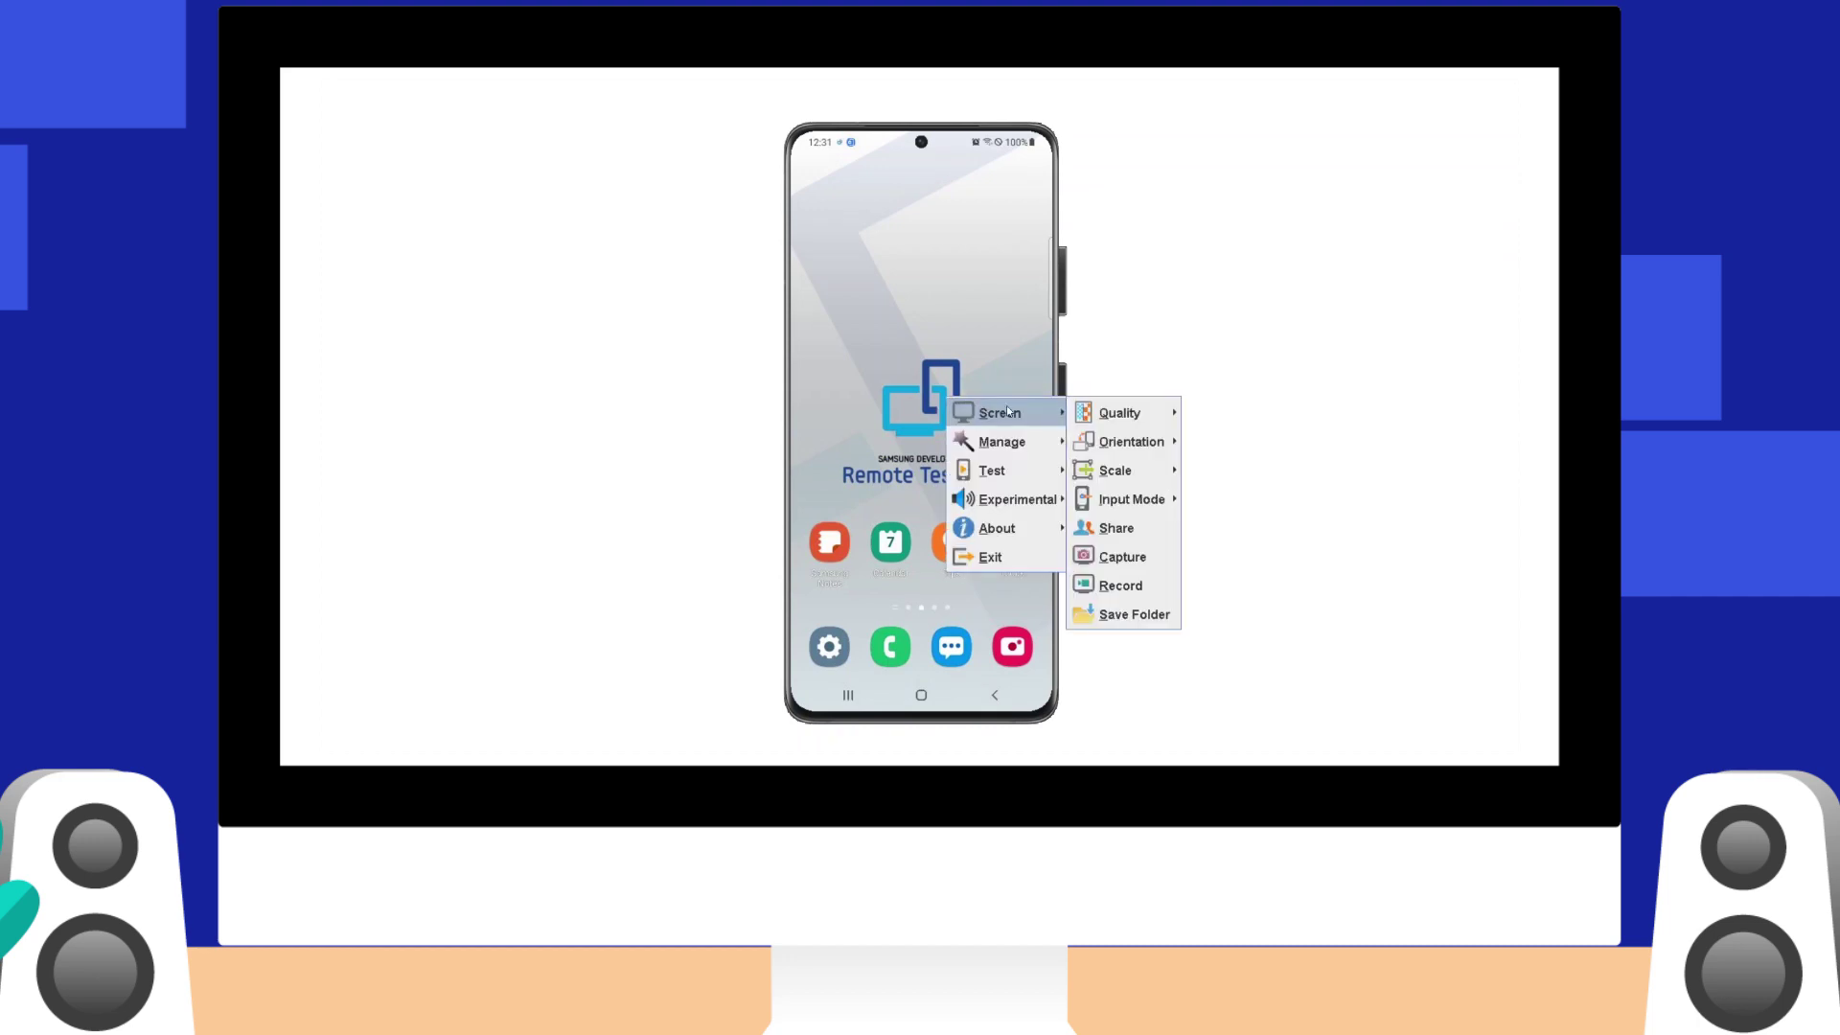
left_click(1086, 541)
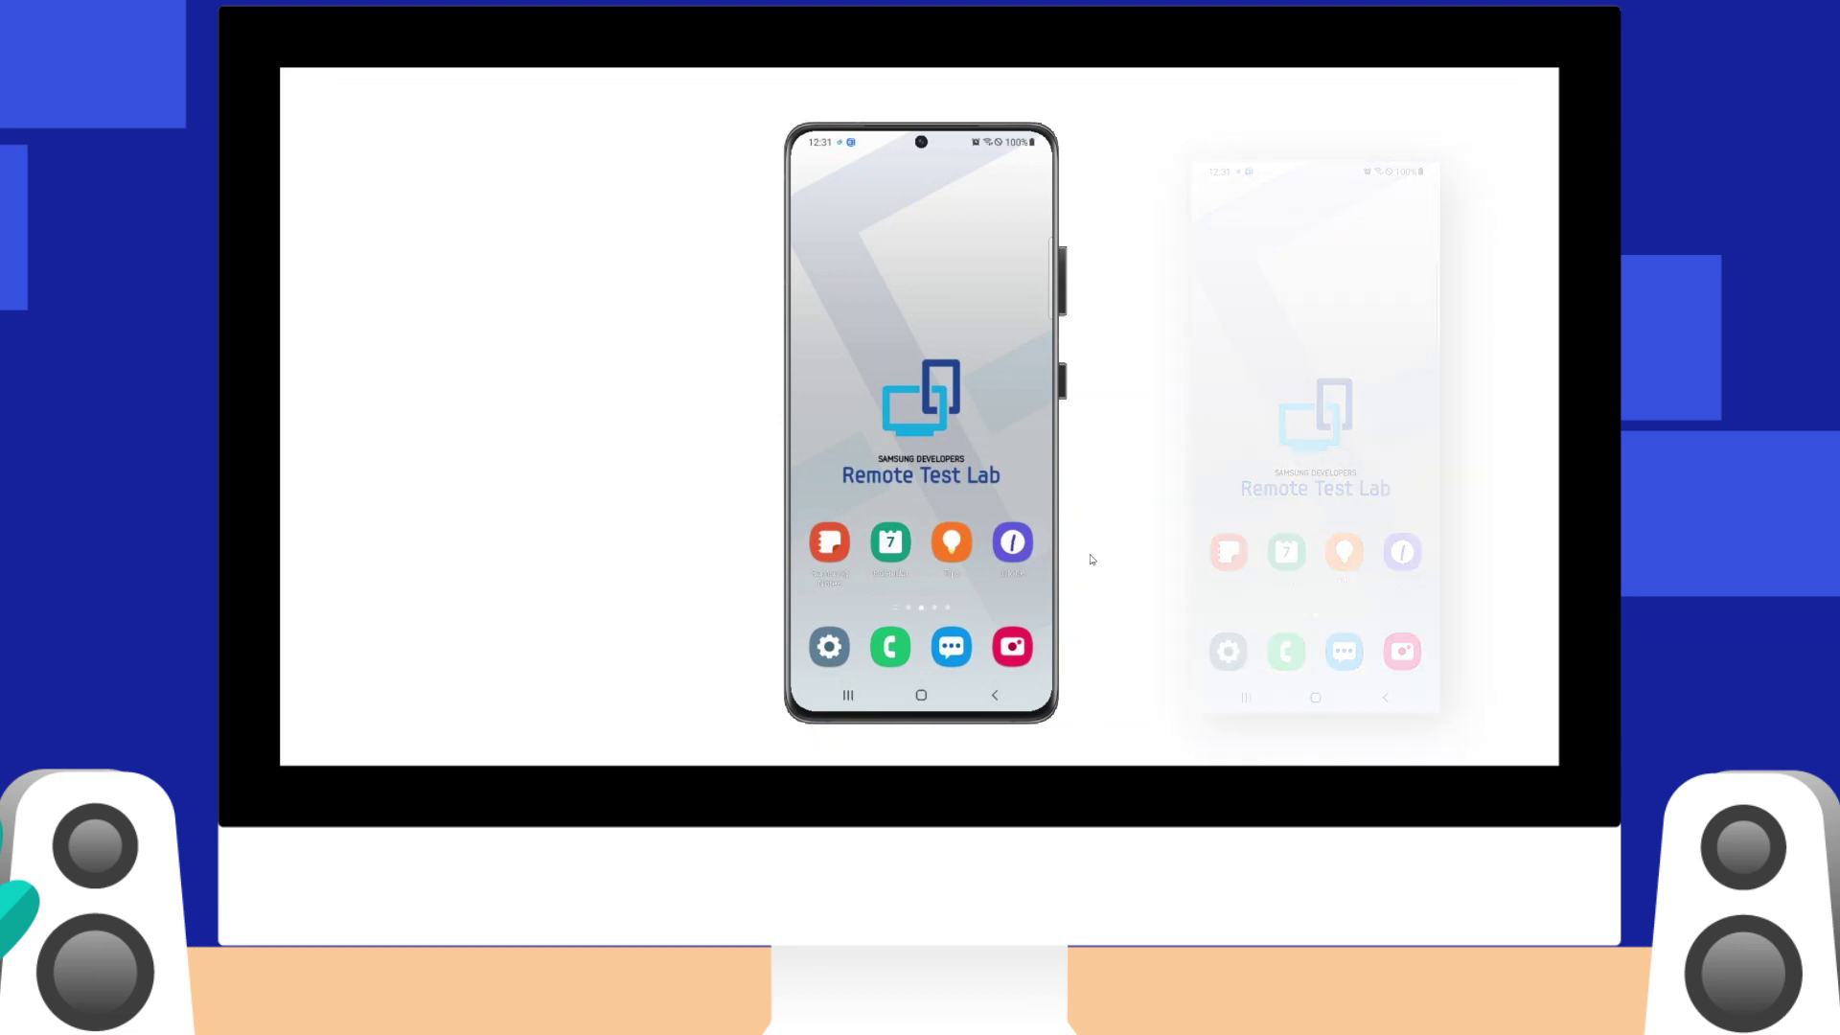
right_click(966, 449)
mouse_move(1016, 462)
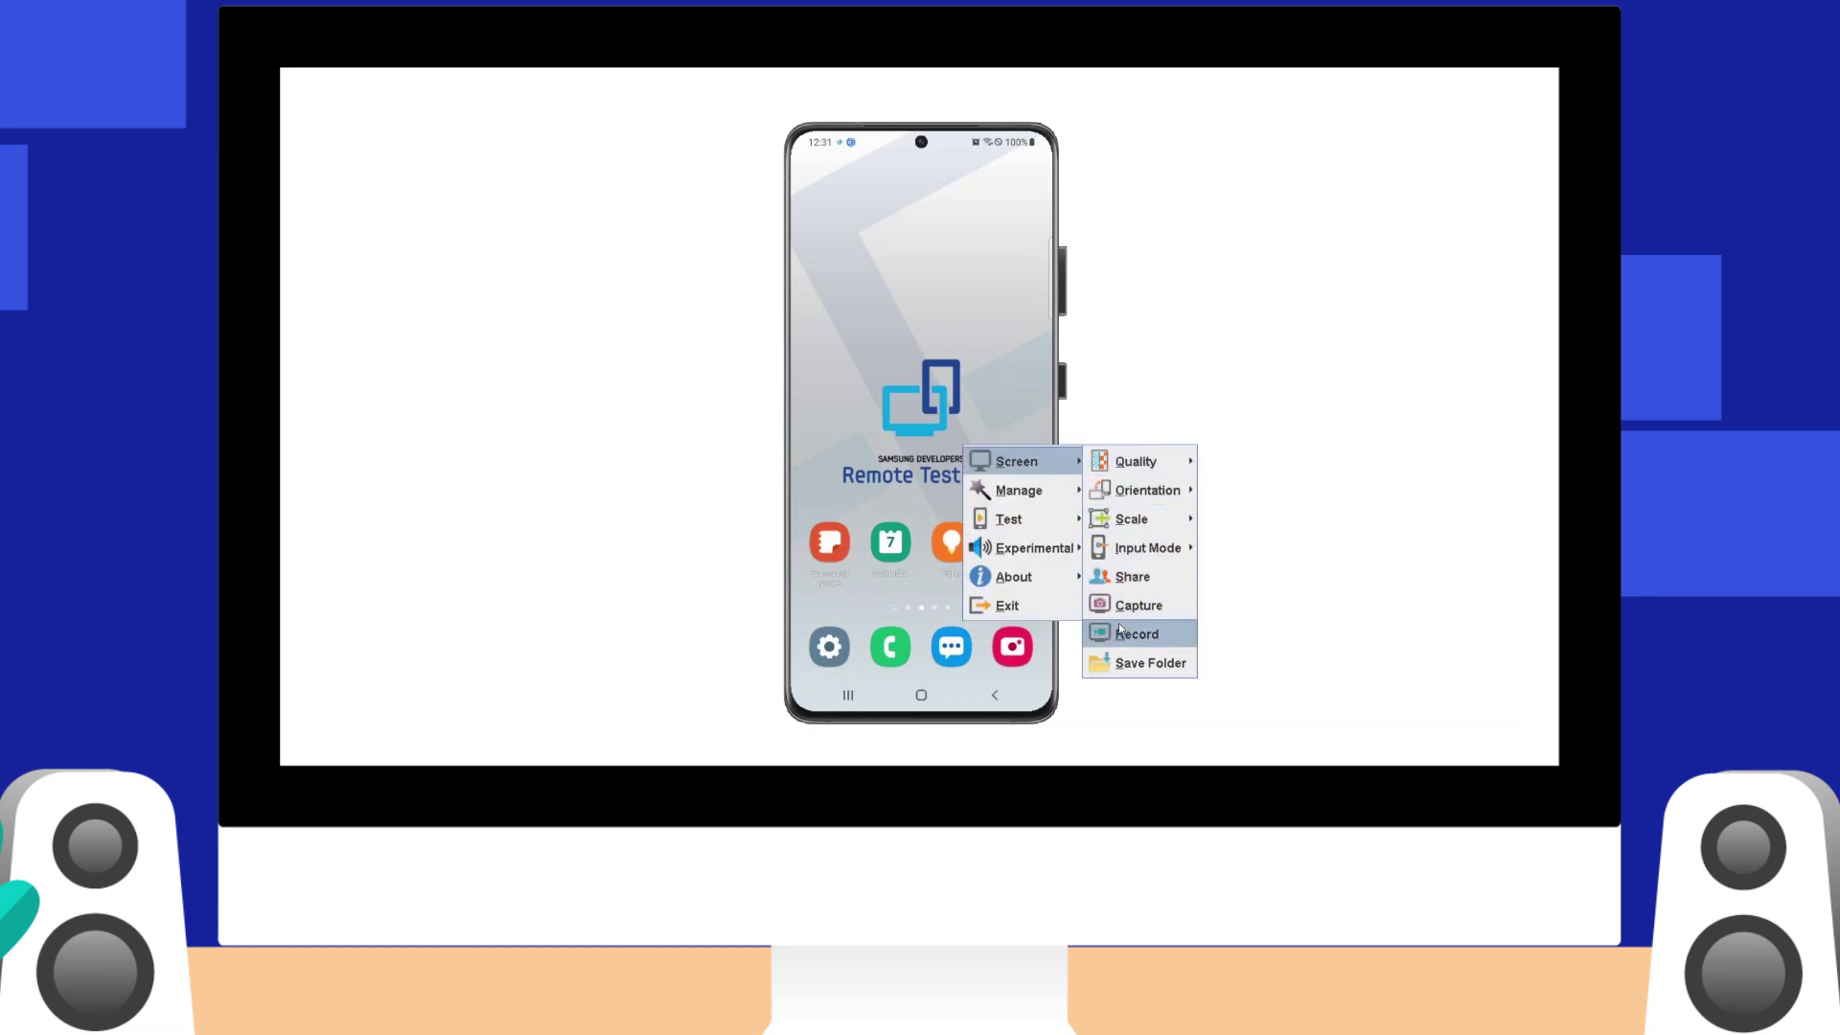
left_click(1119, 641)
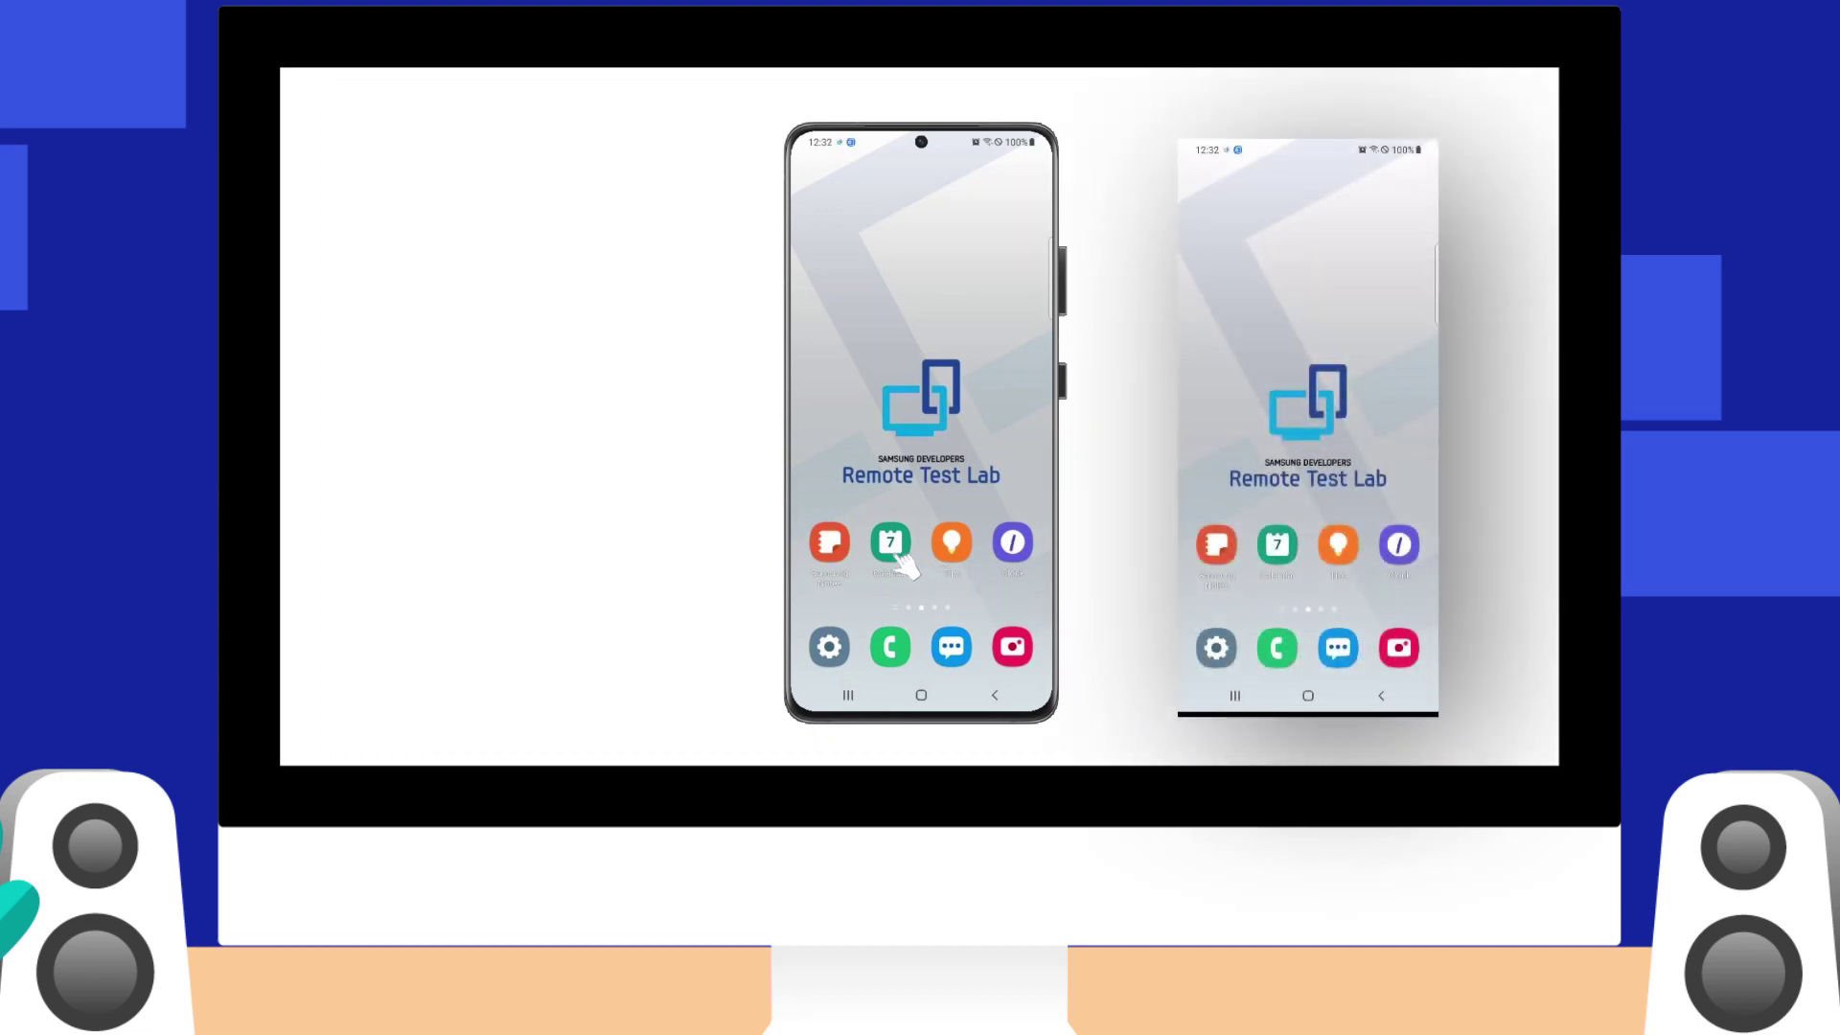
Step: Open the Calendar app on the phone, then stop the recording
left_click(893, 550)
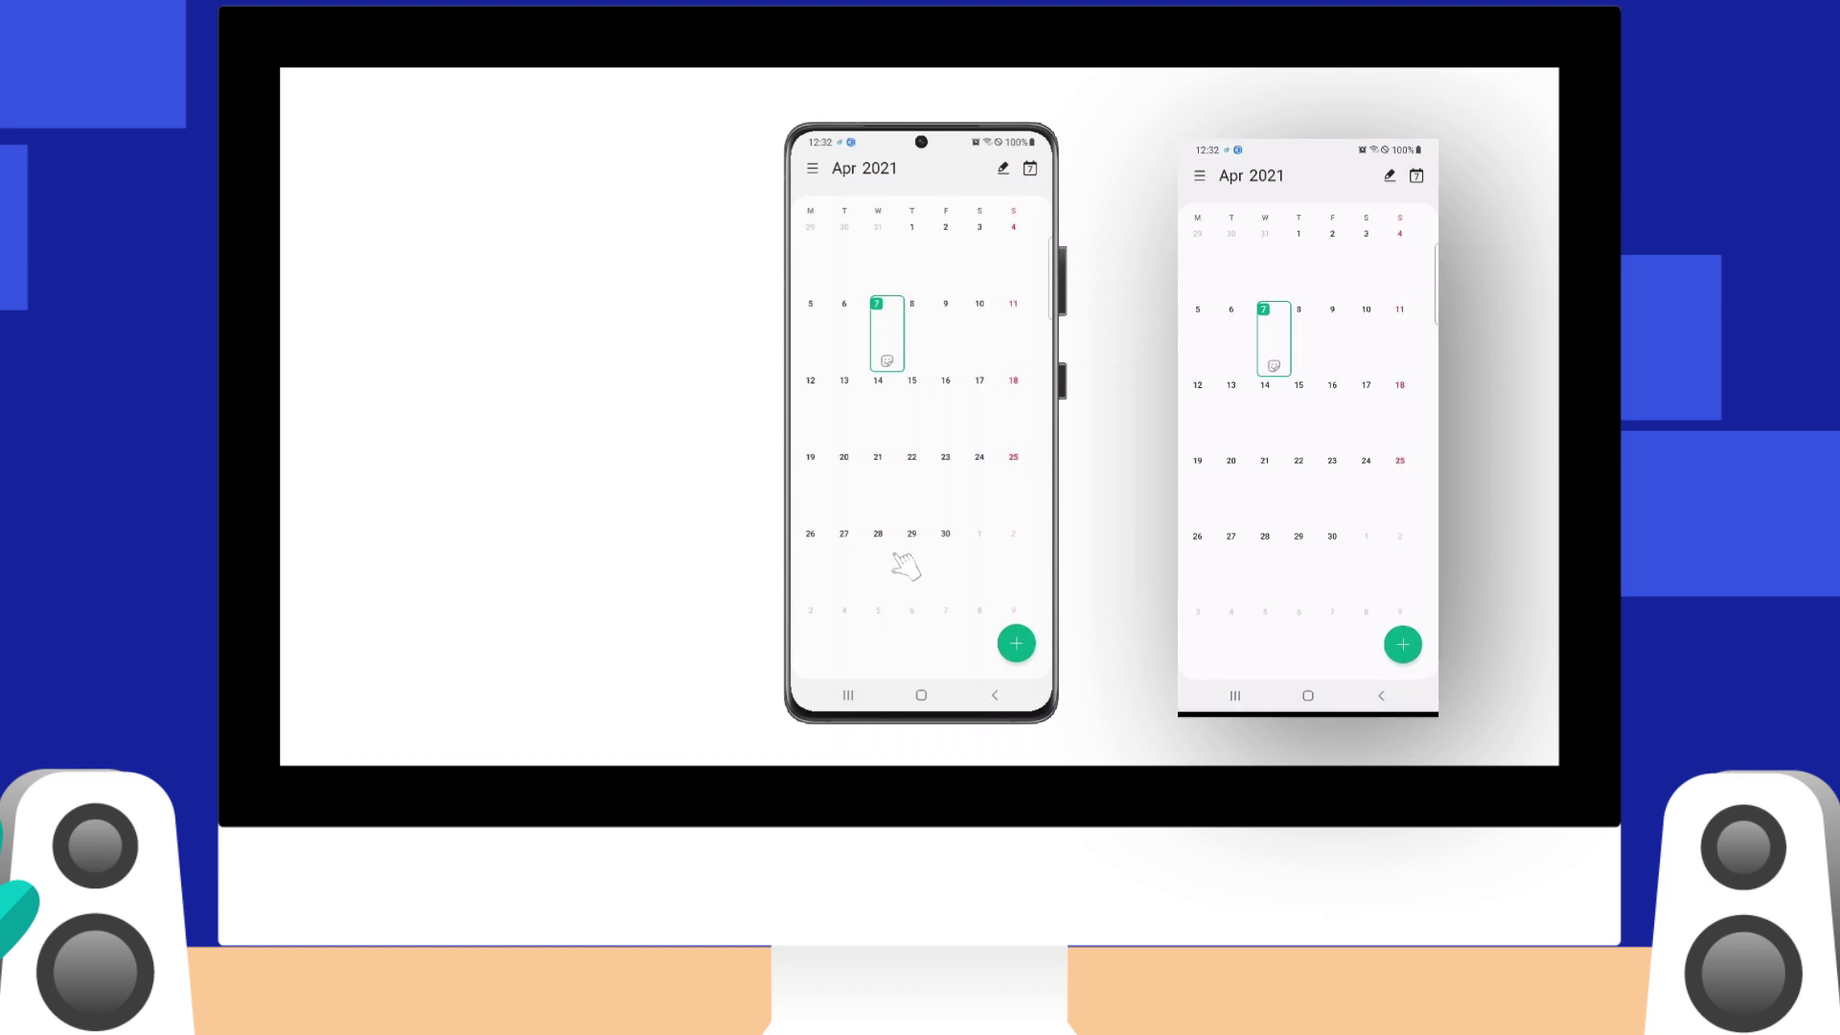
right_click(894, 554)
mouse_move(945, 570)
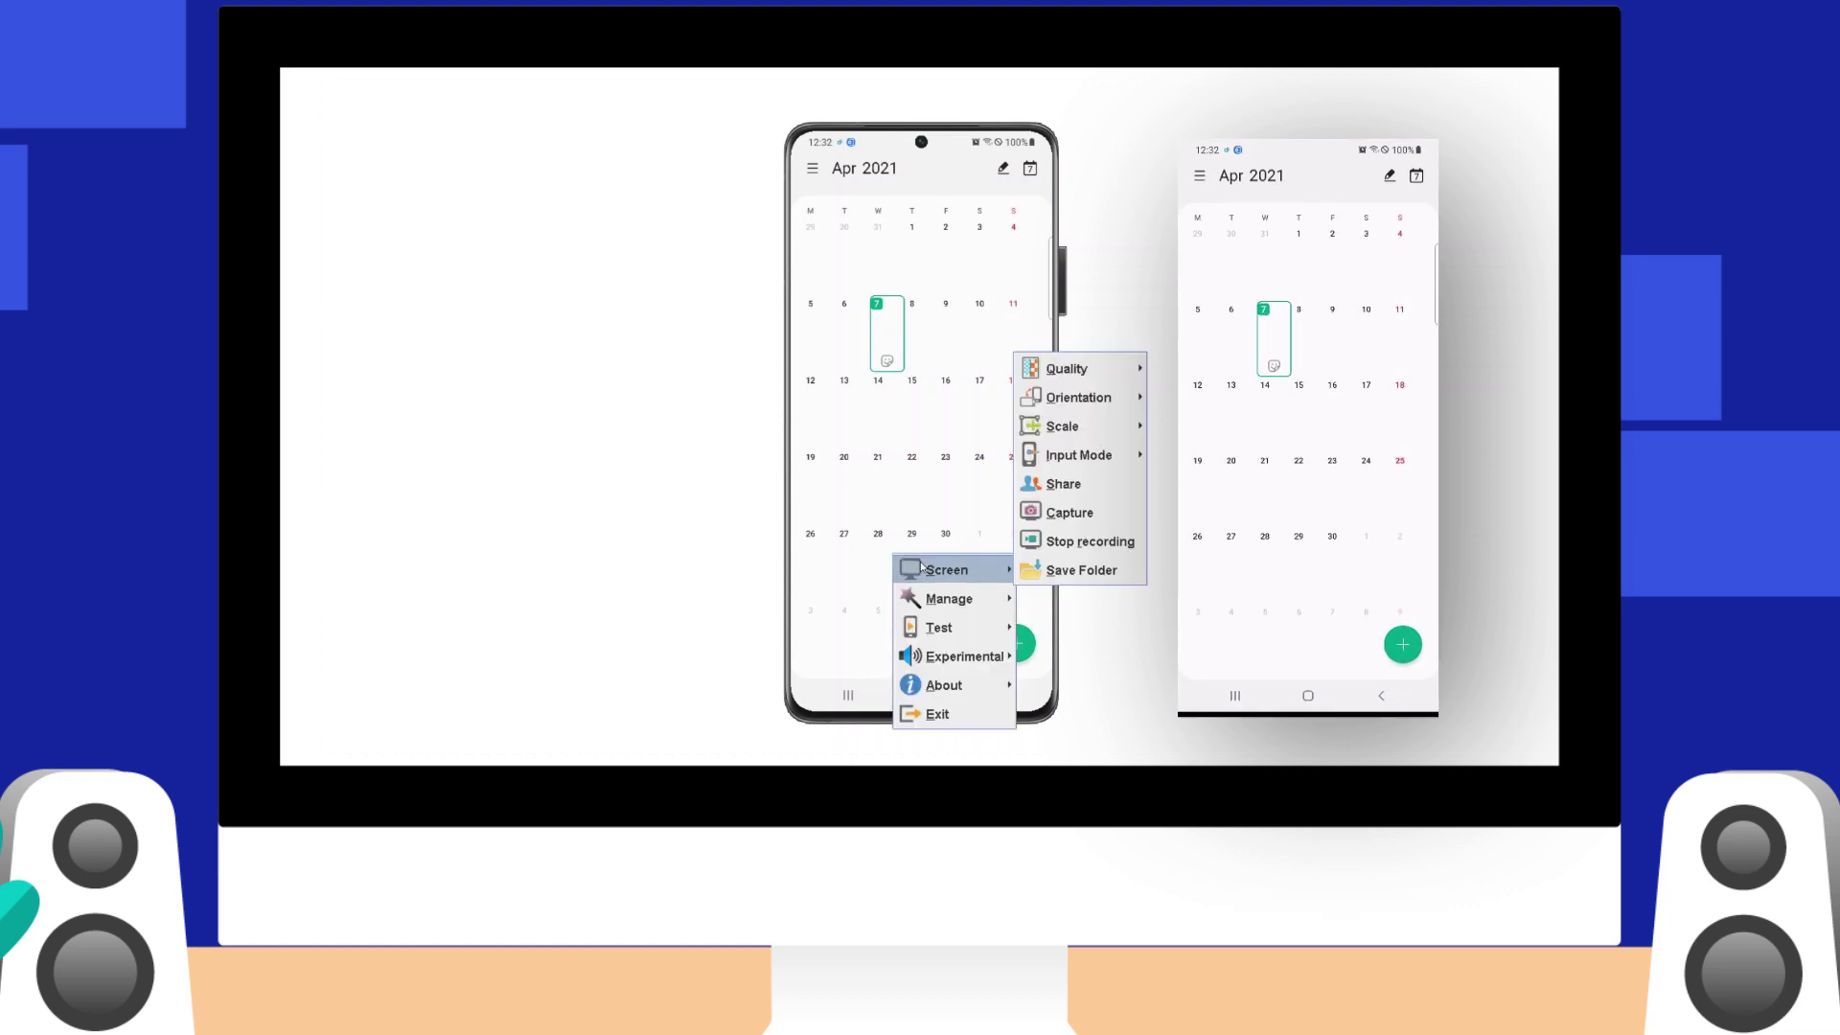
left_click(1046, 547)
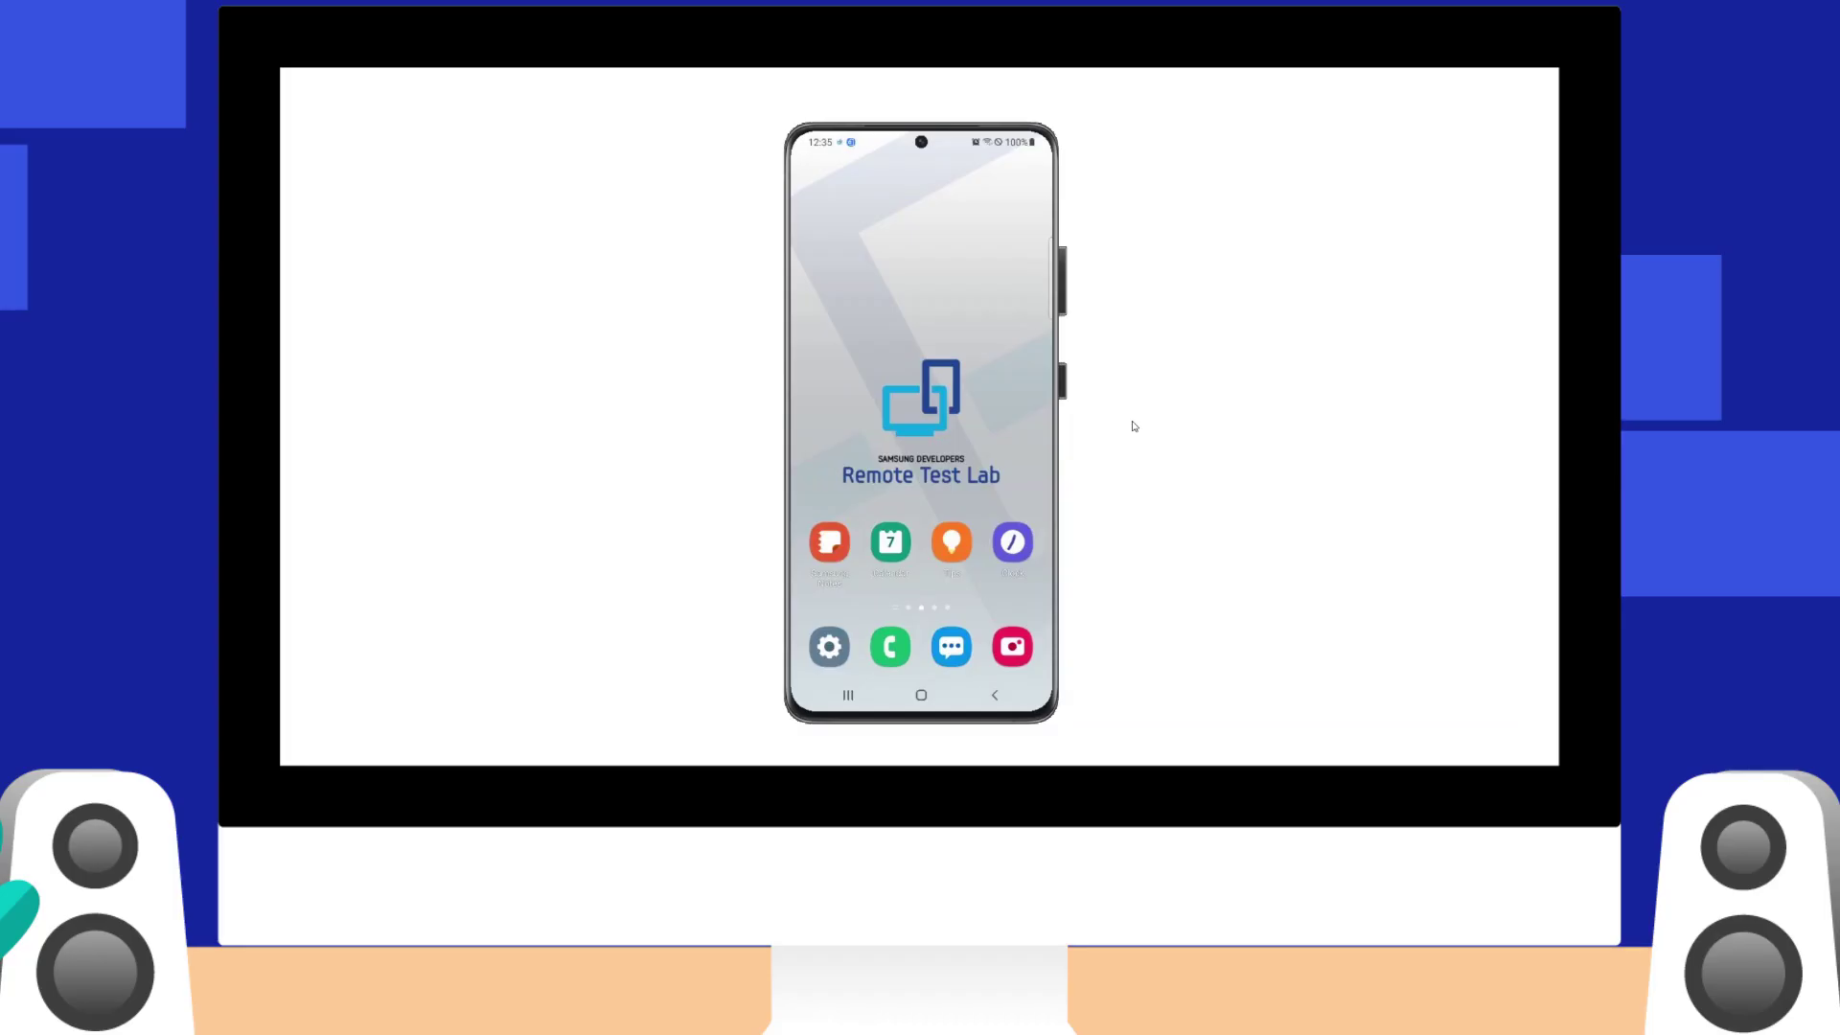
Step: In Manage > Application, choose the DevCheck APK from Documents as a new app to upload
right_click(923, 388)
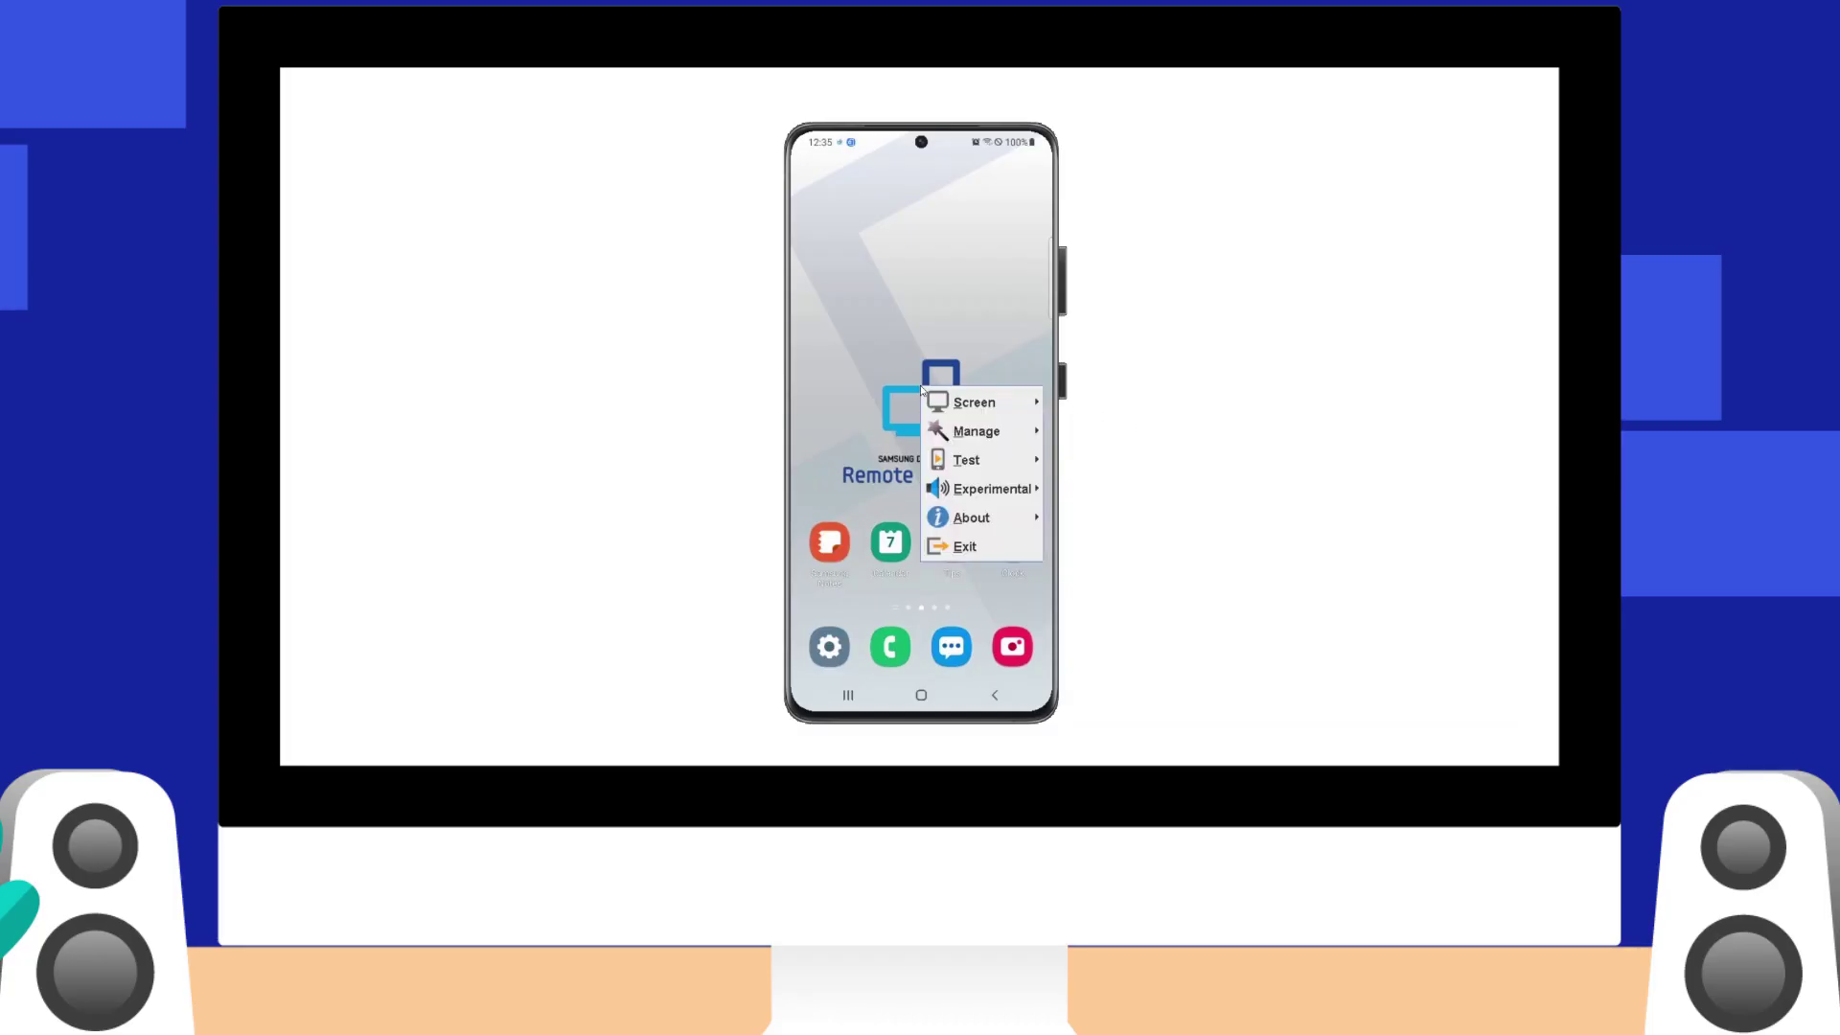
mouse_move(977, 432)
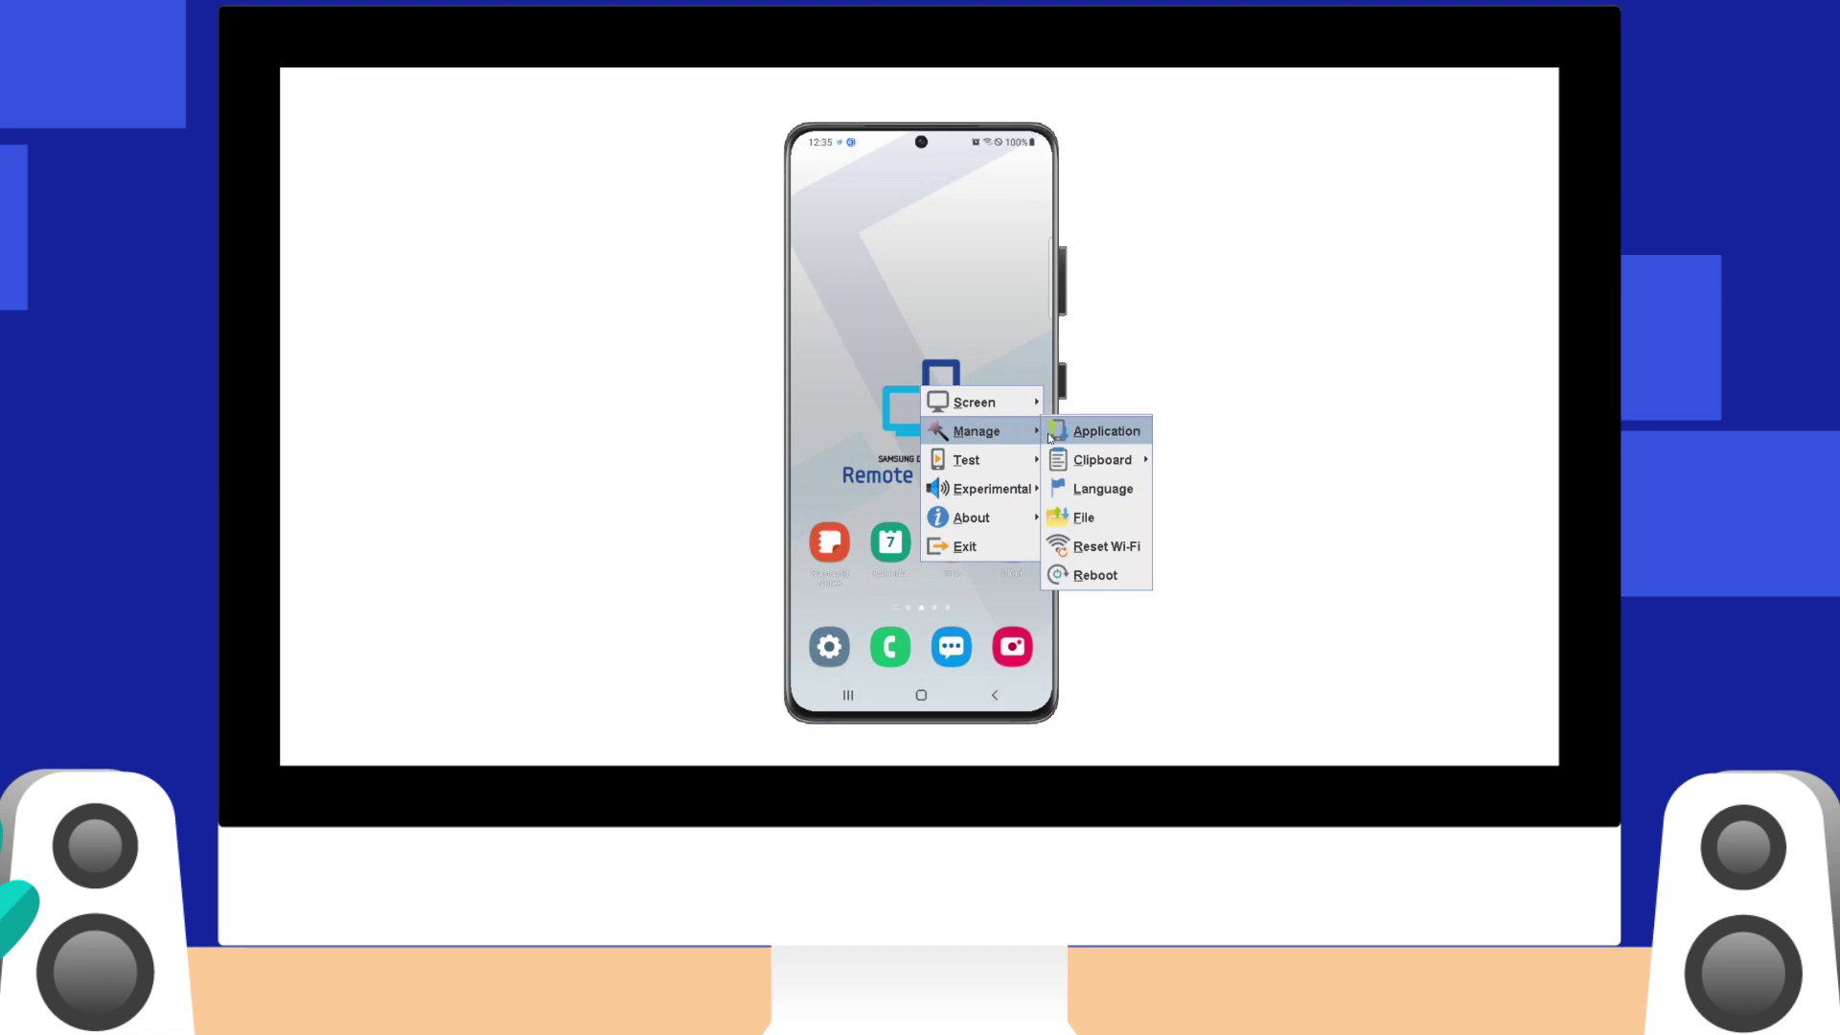
left_click(1049, 438)
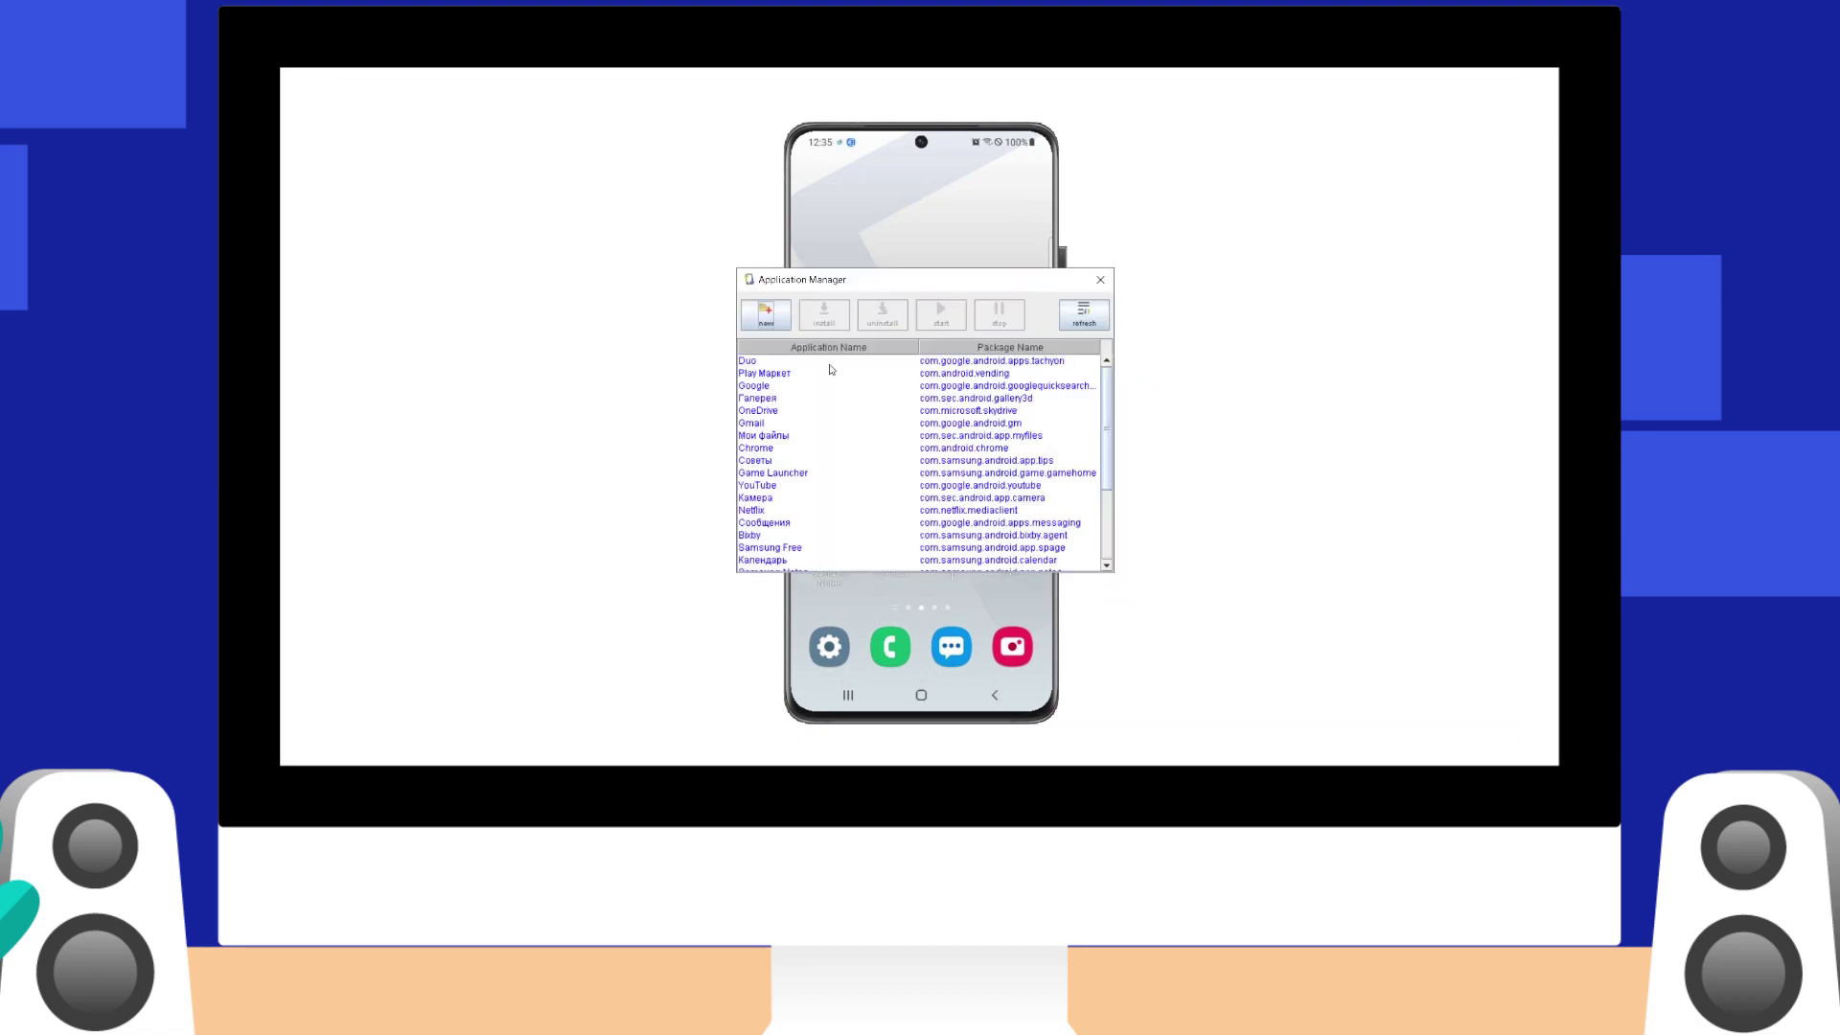
left_click(765, 314)
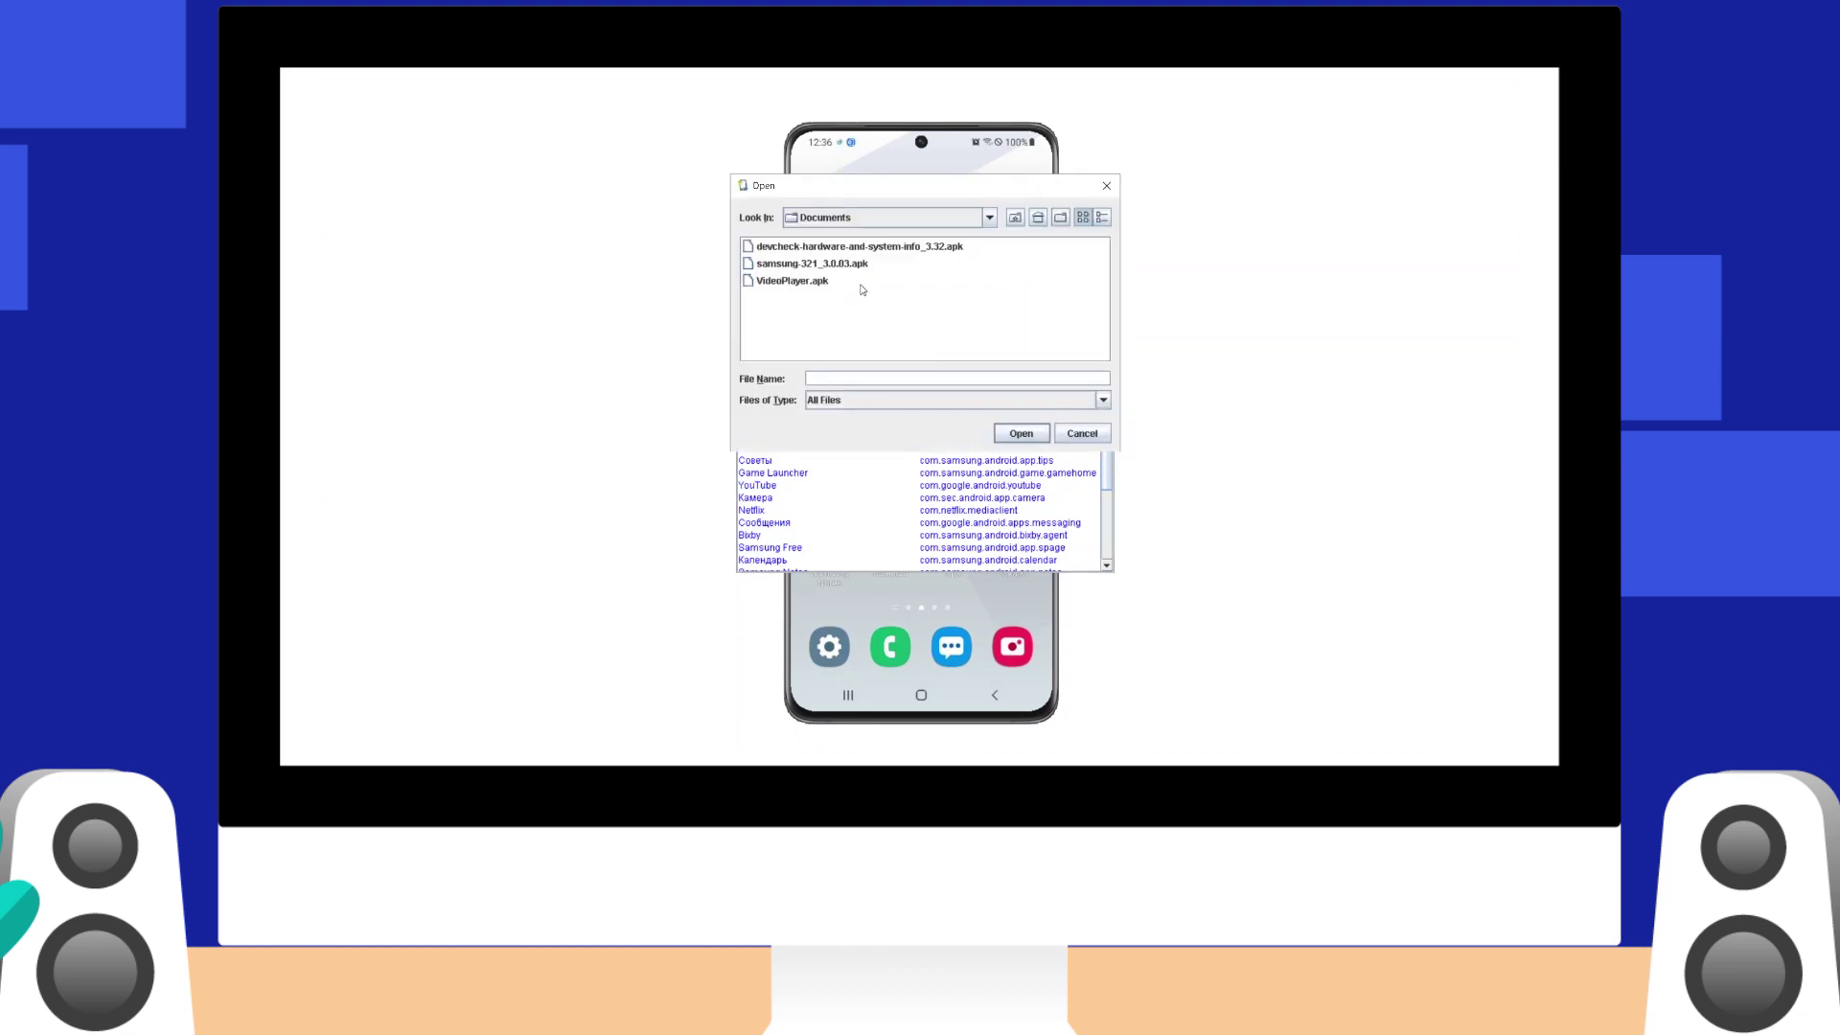
left_click(918, 250)
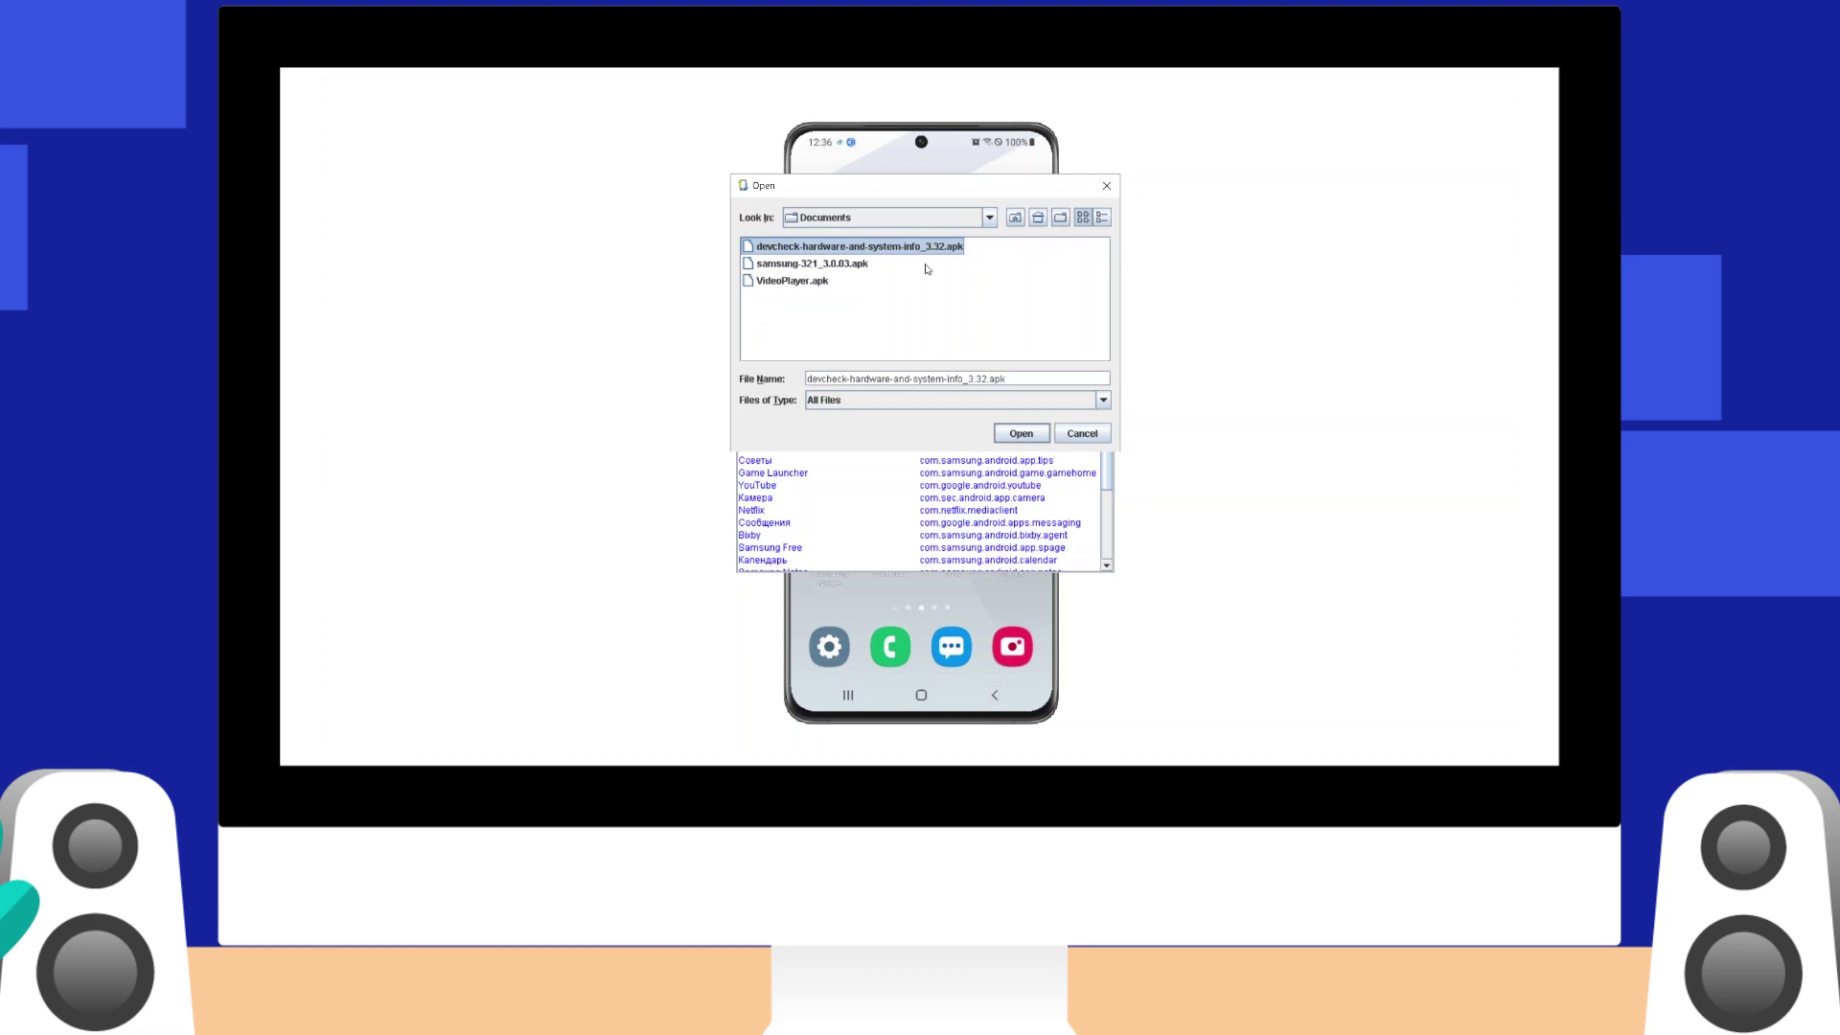
left_click(1022, 435)
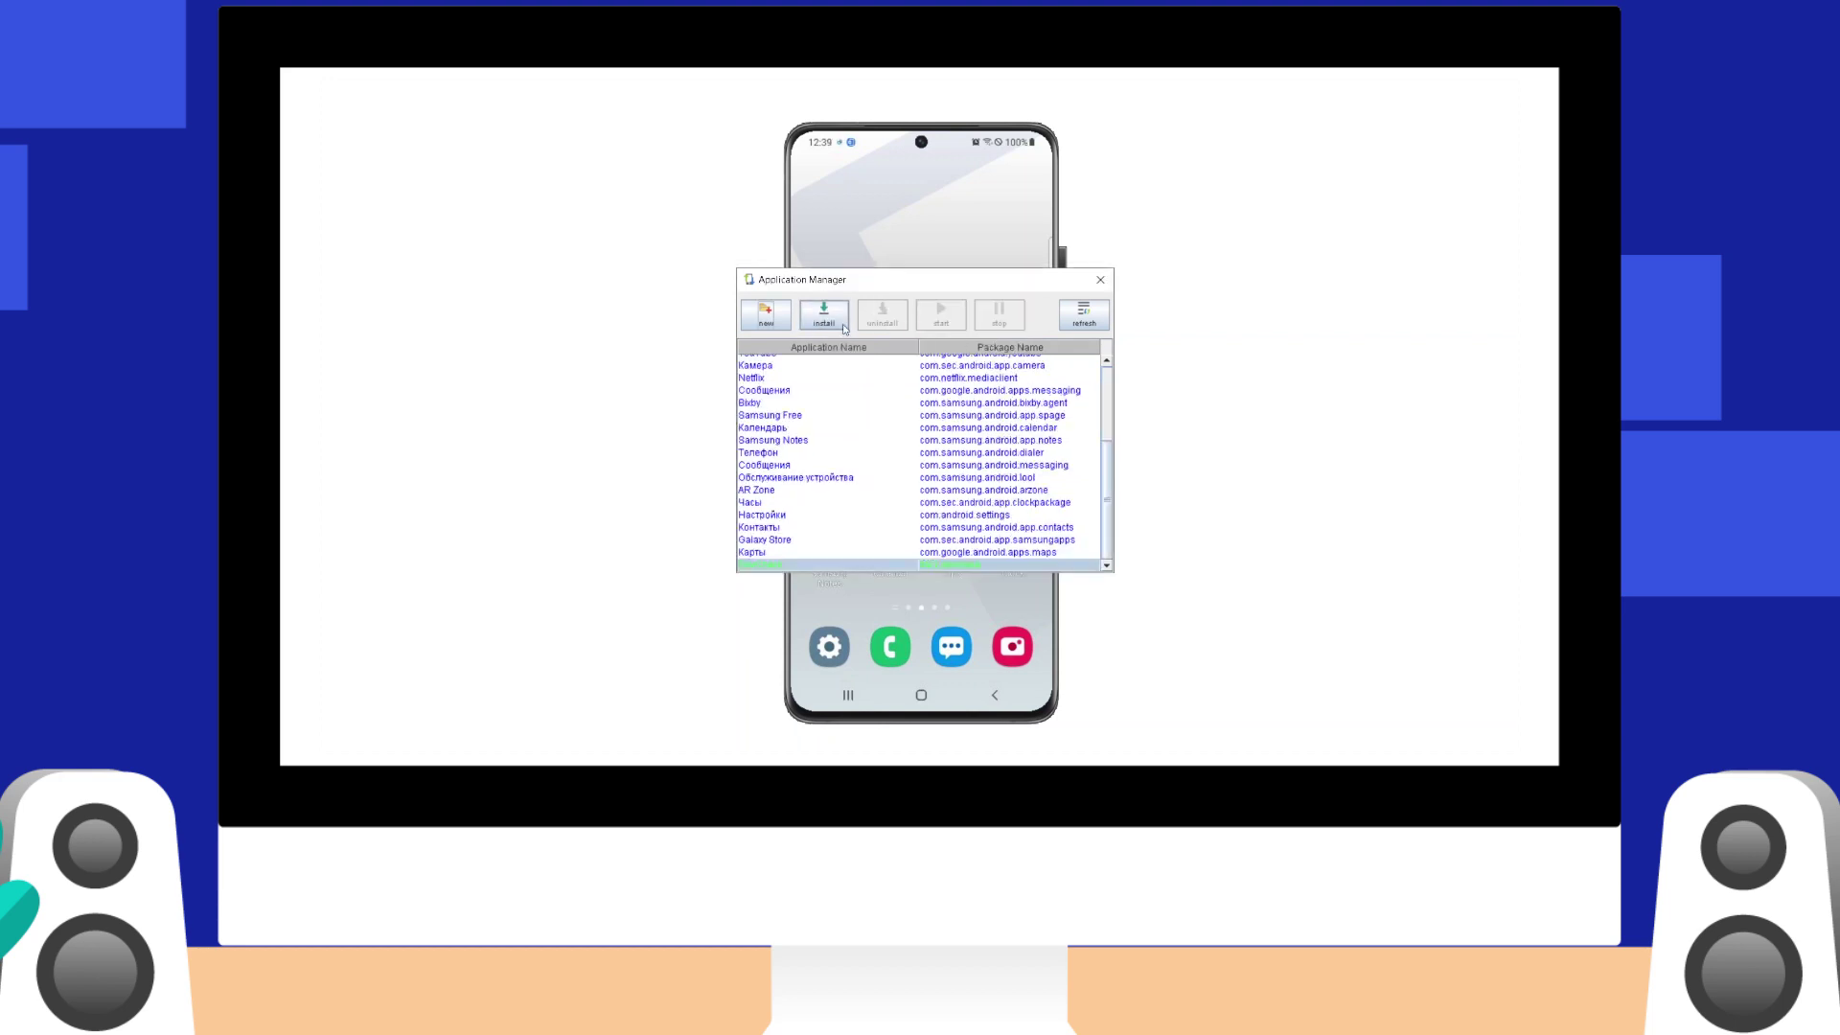
Step: Install DevCheck on the phone, launch it and close the Application Manager
left_click(824, 314)
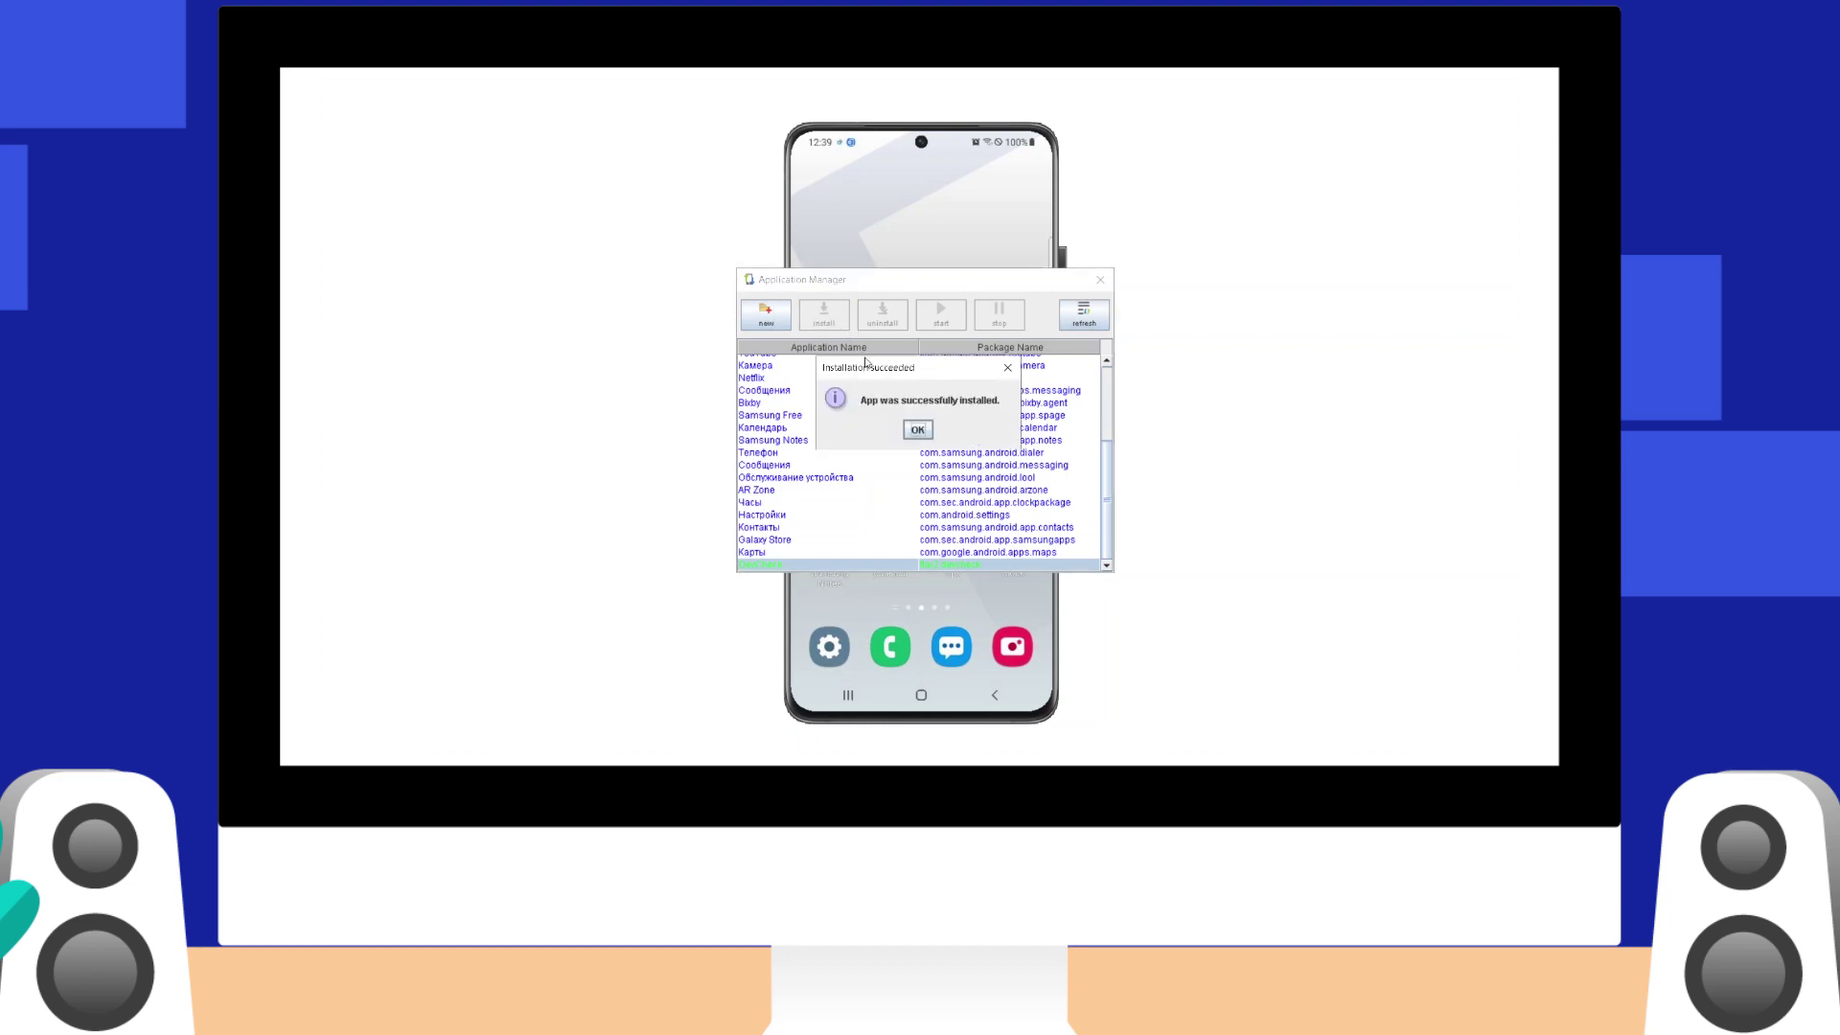
left_click(915, 430)
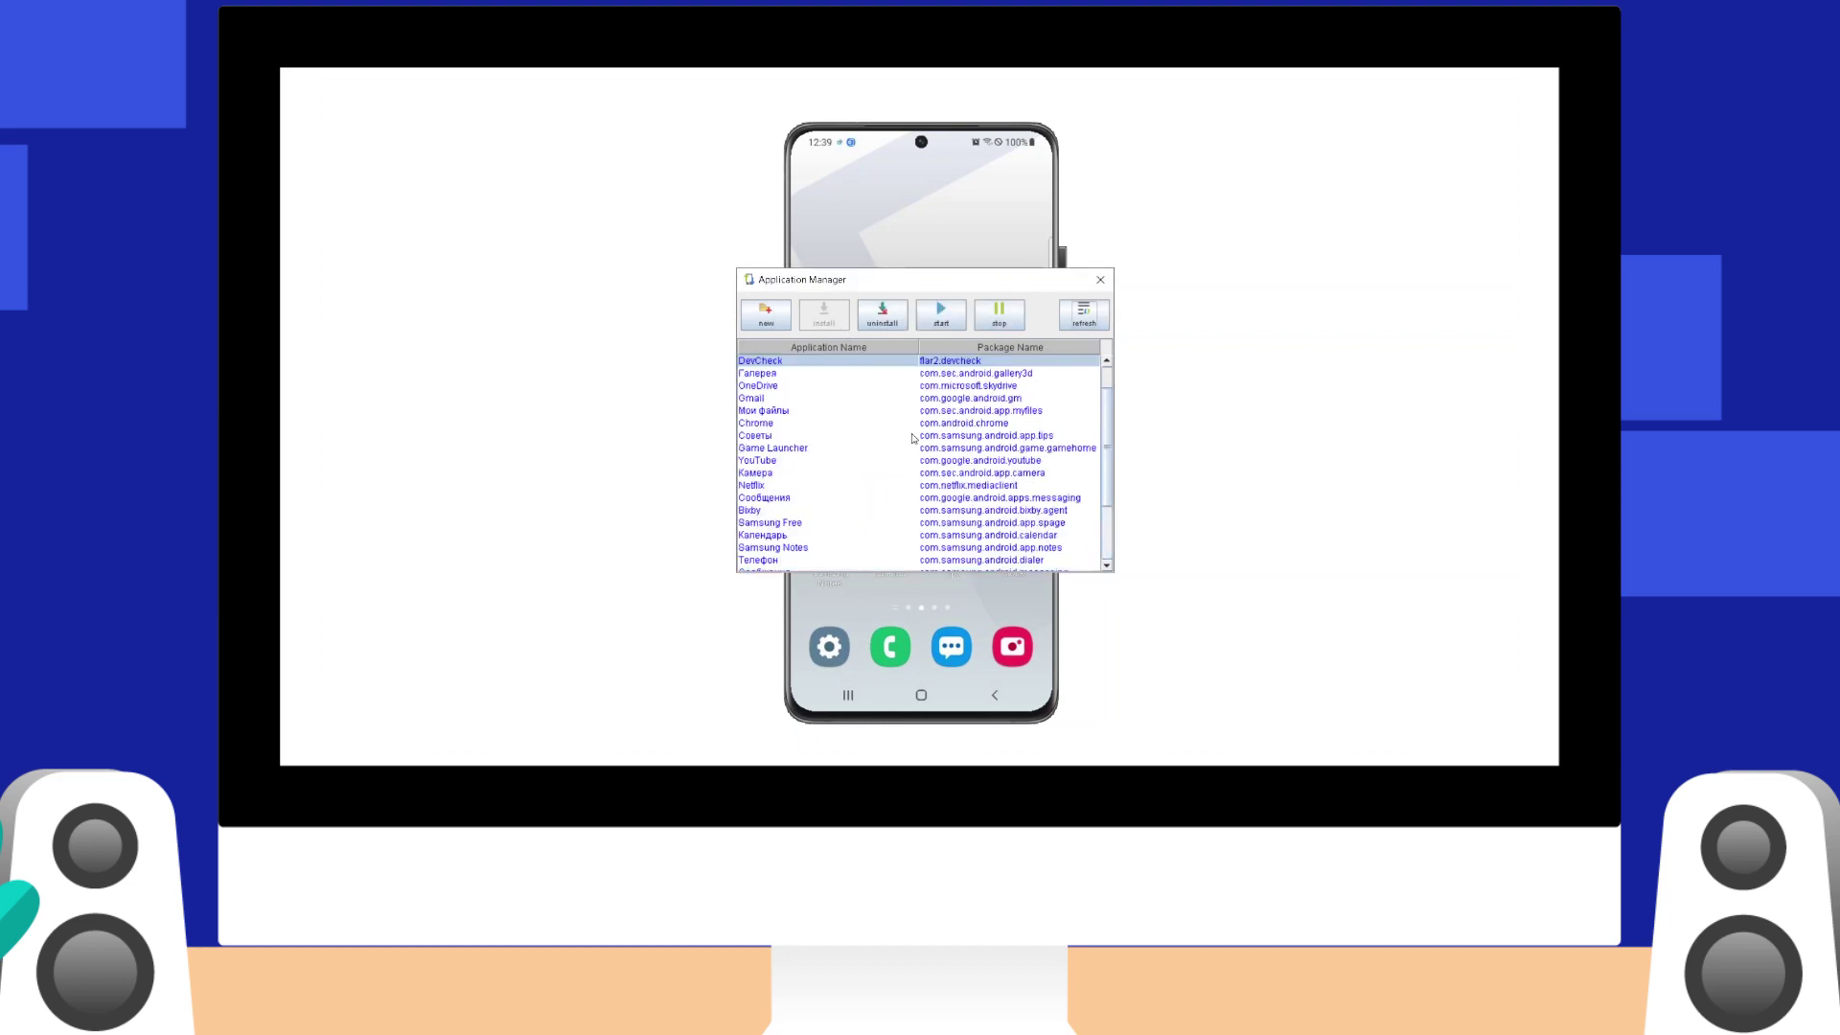
left_click(948, 330)
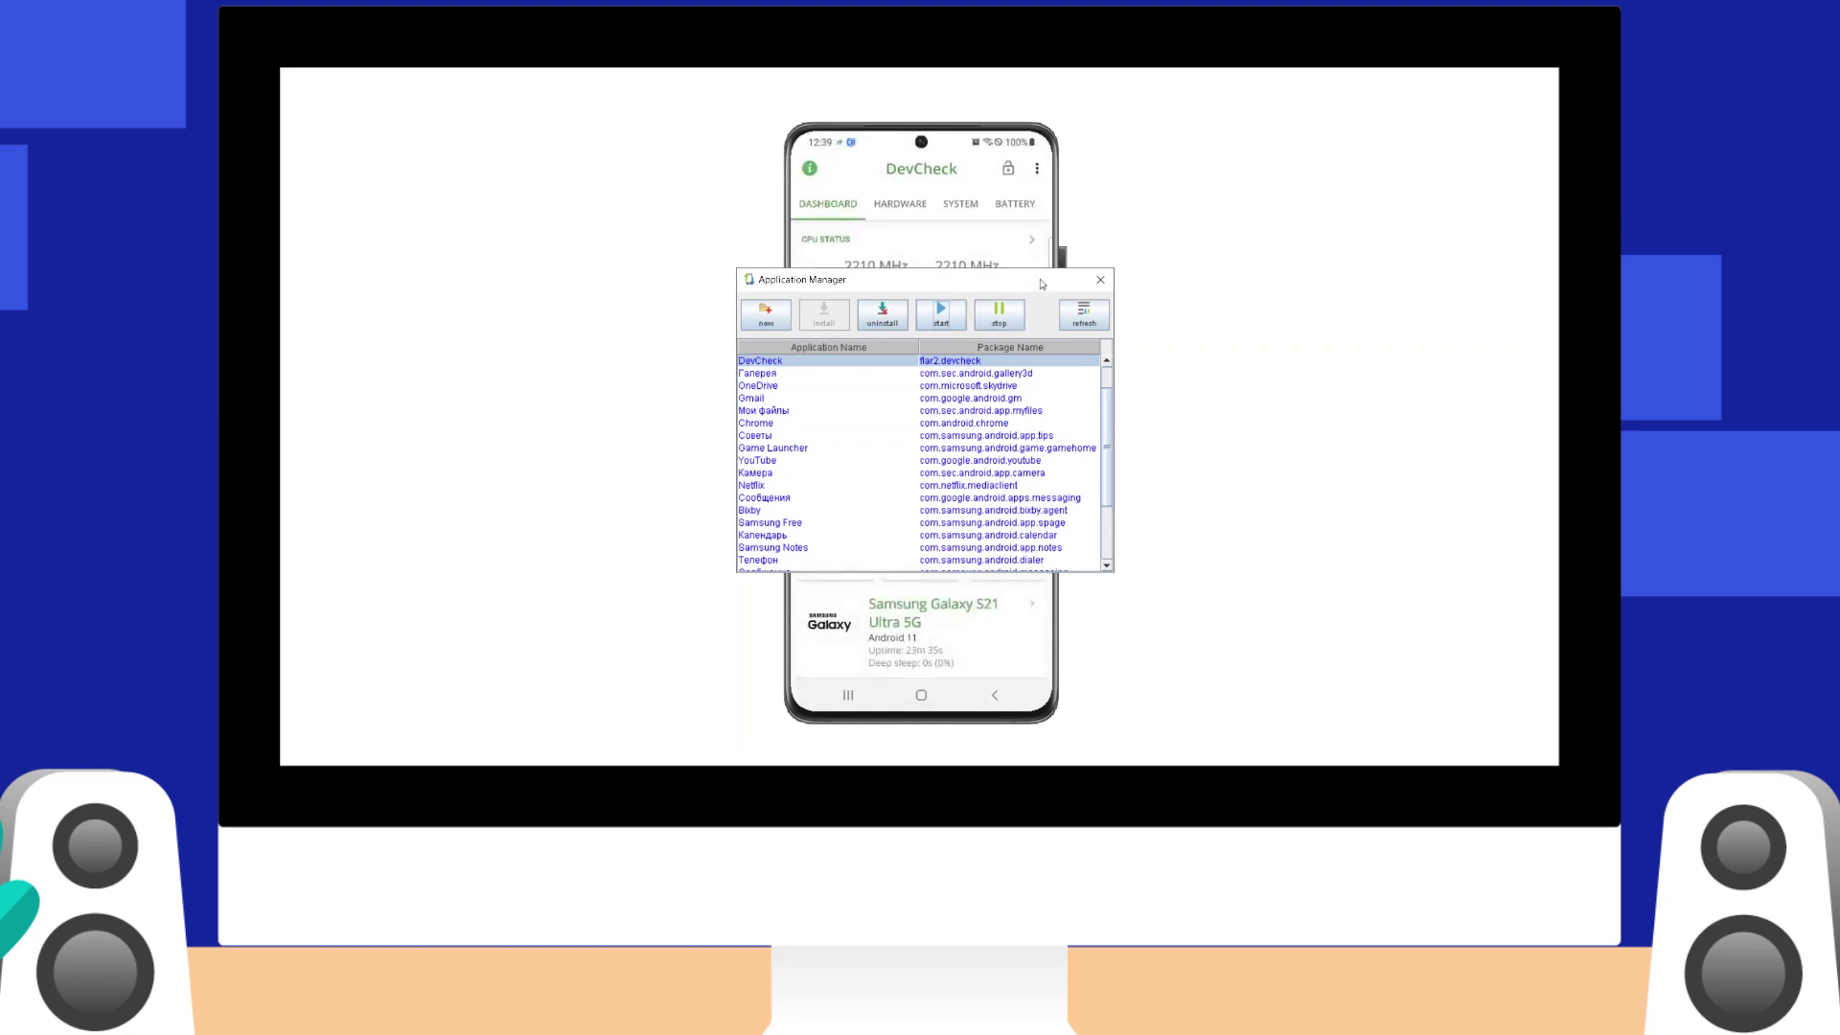
left_click(1098, 281)
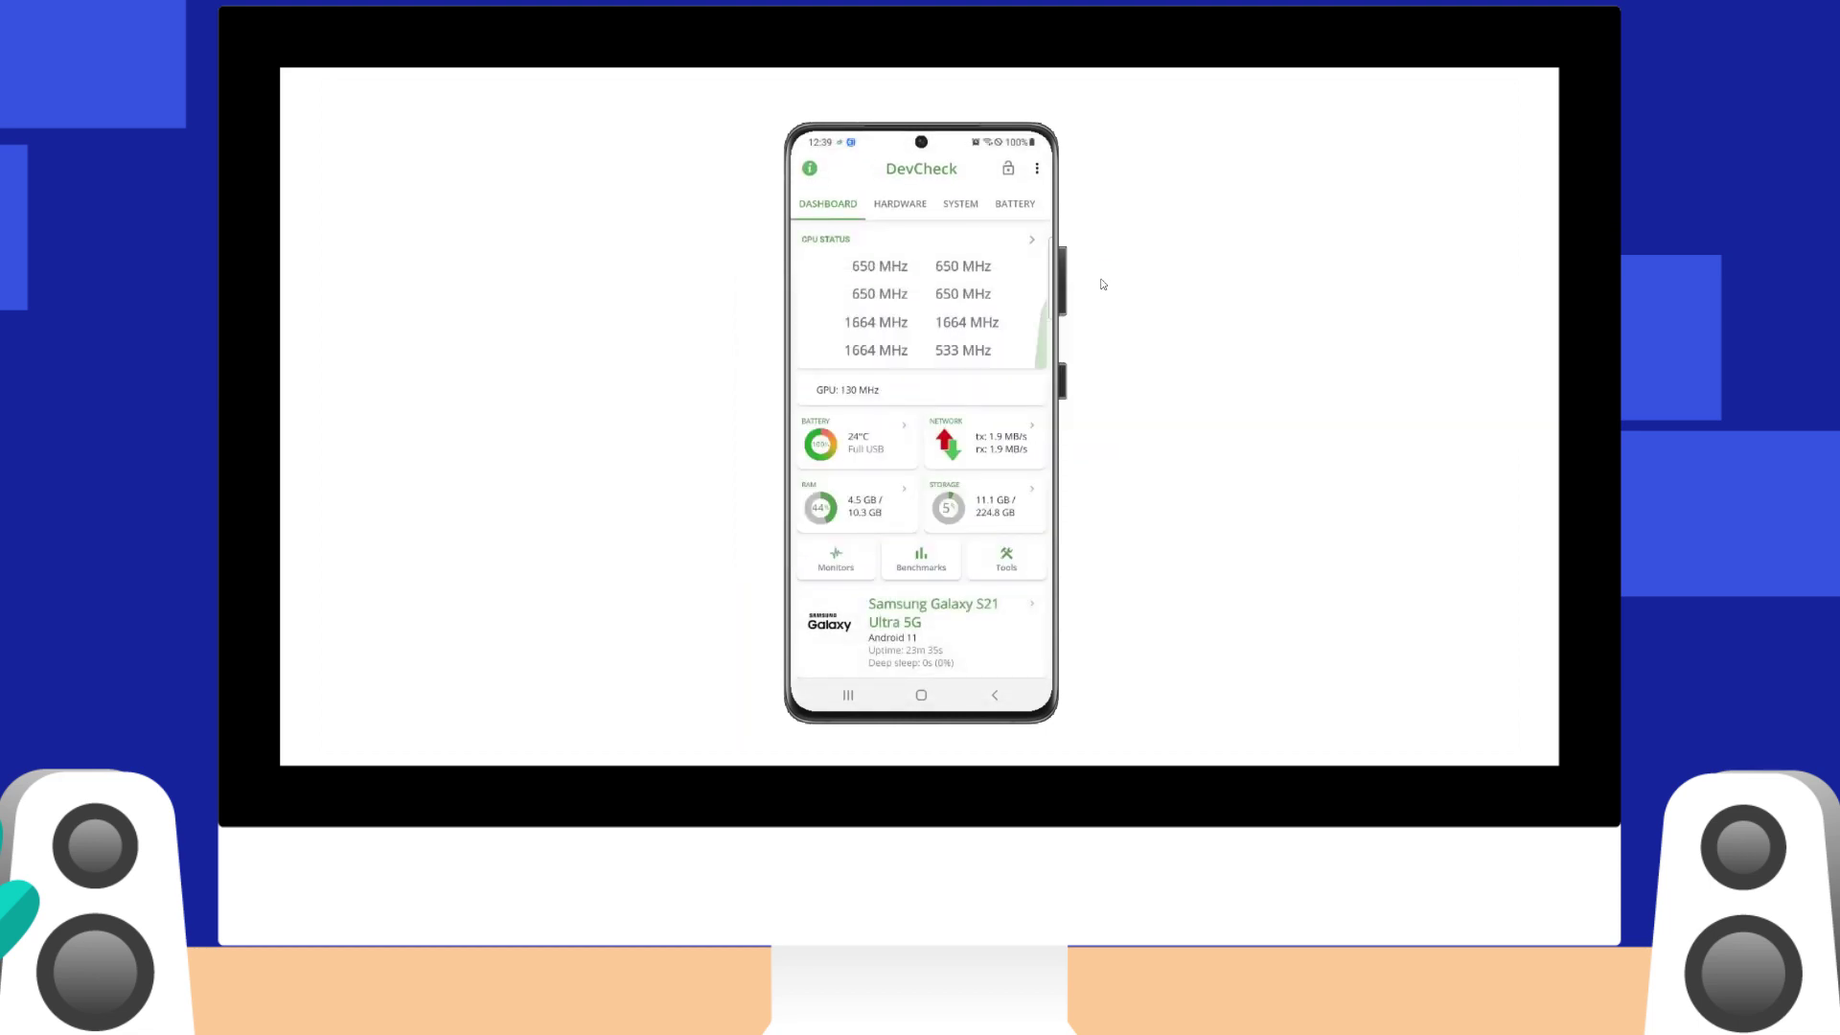
Step: Browse DevCheck's About page, return to the dashboard and view the CPU times details
left_click(810, 168)
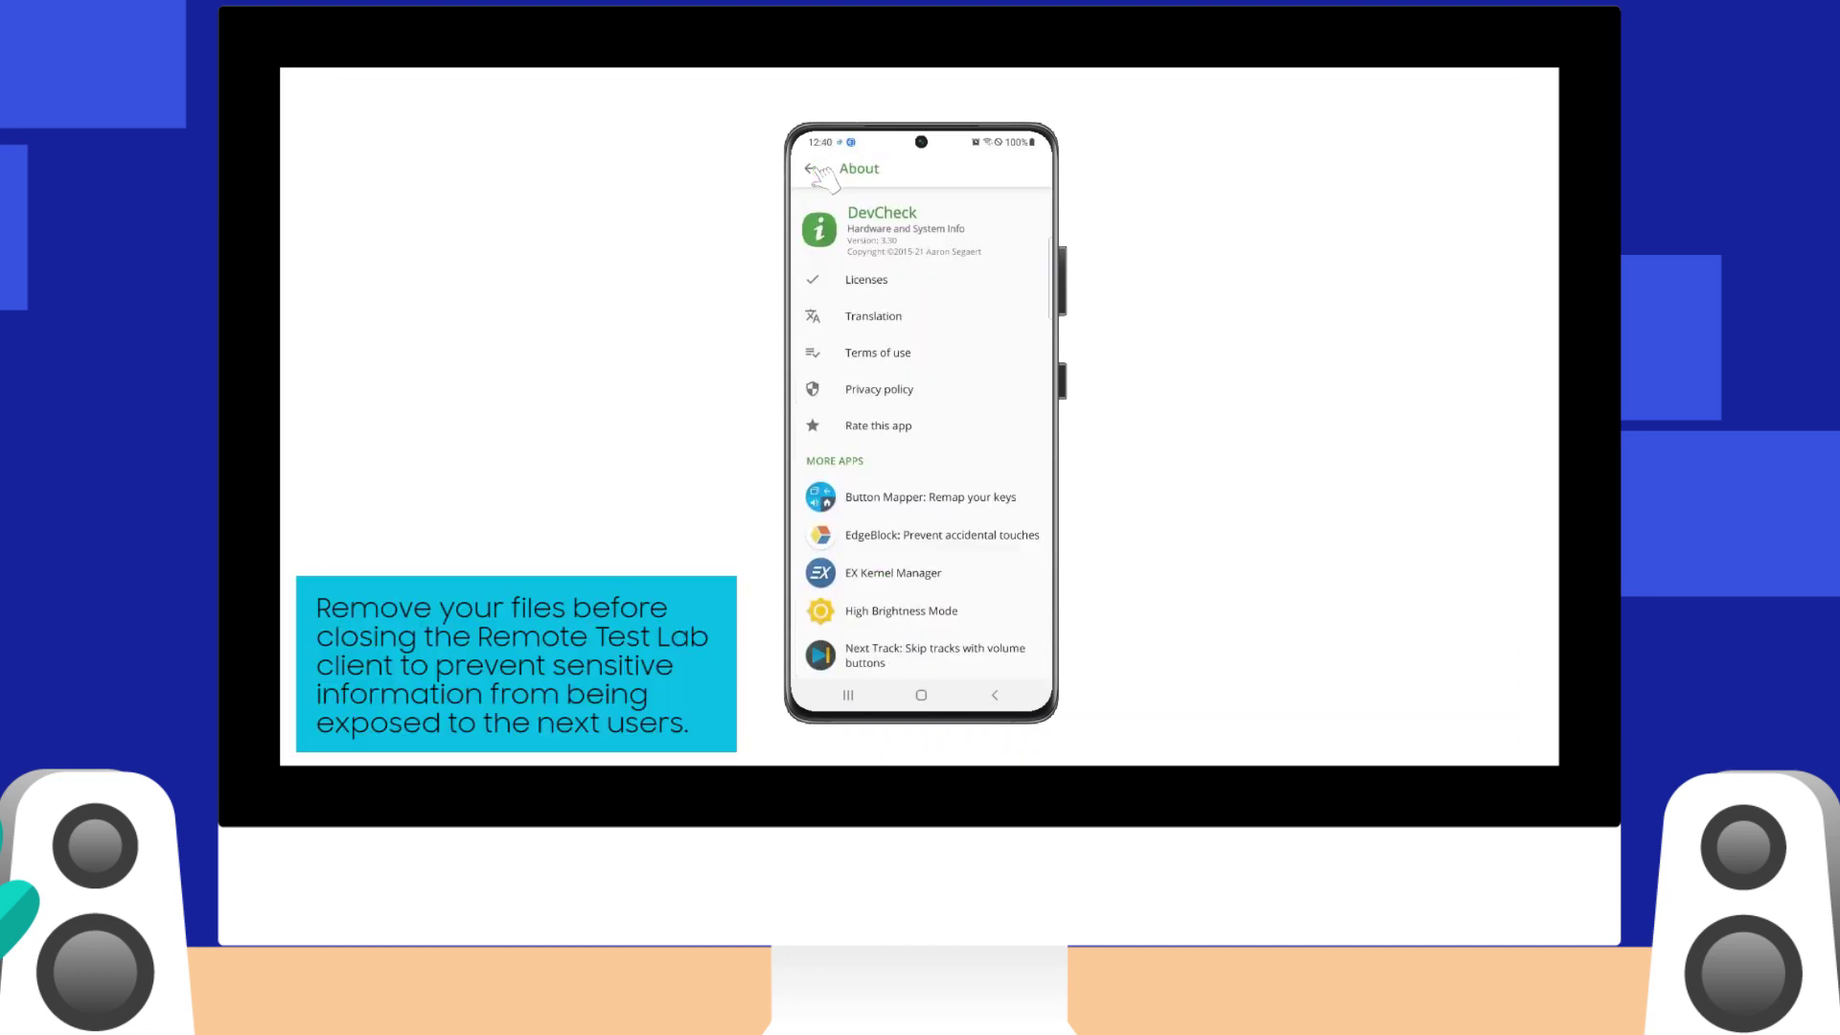
left_click(813, 170)
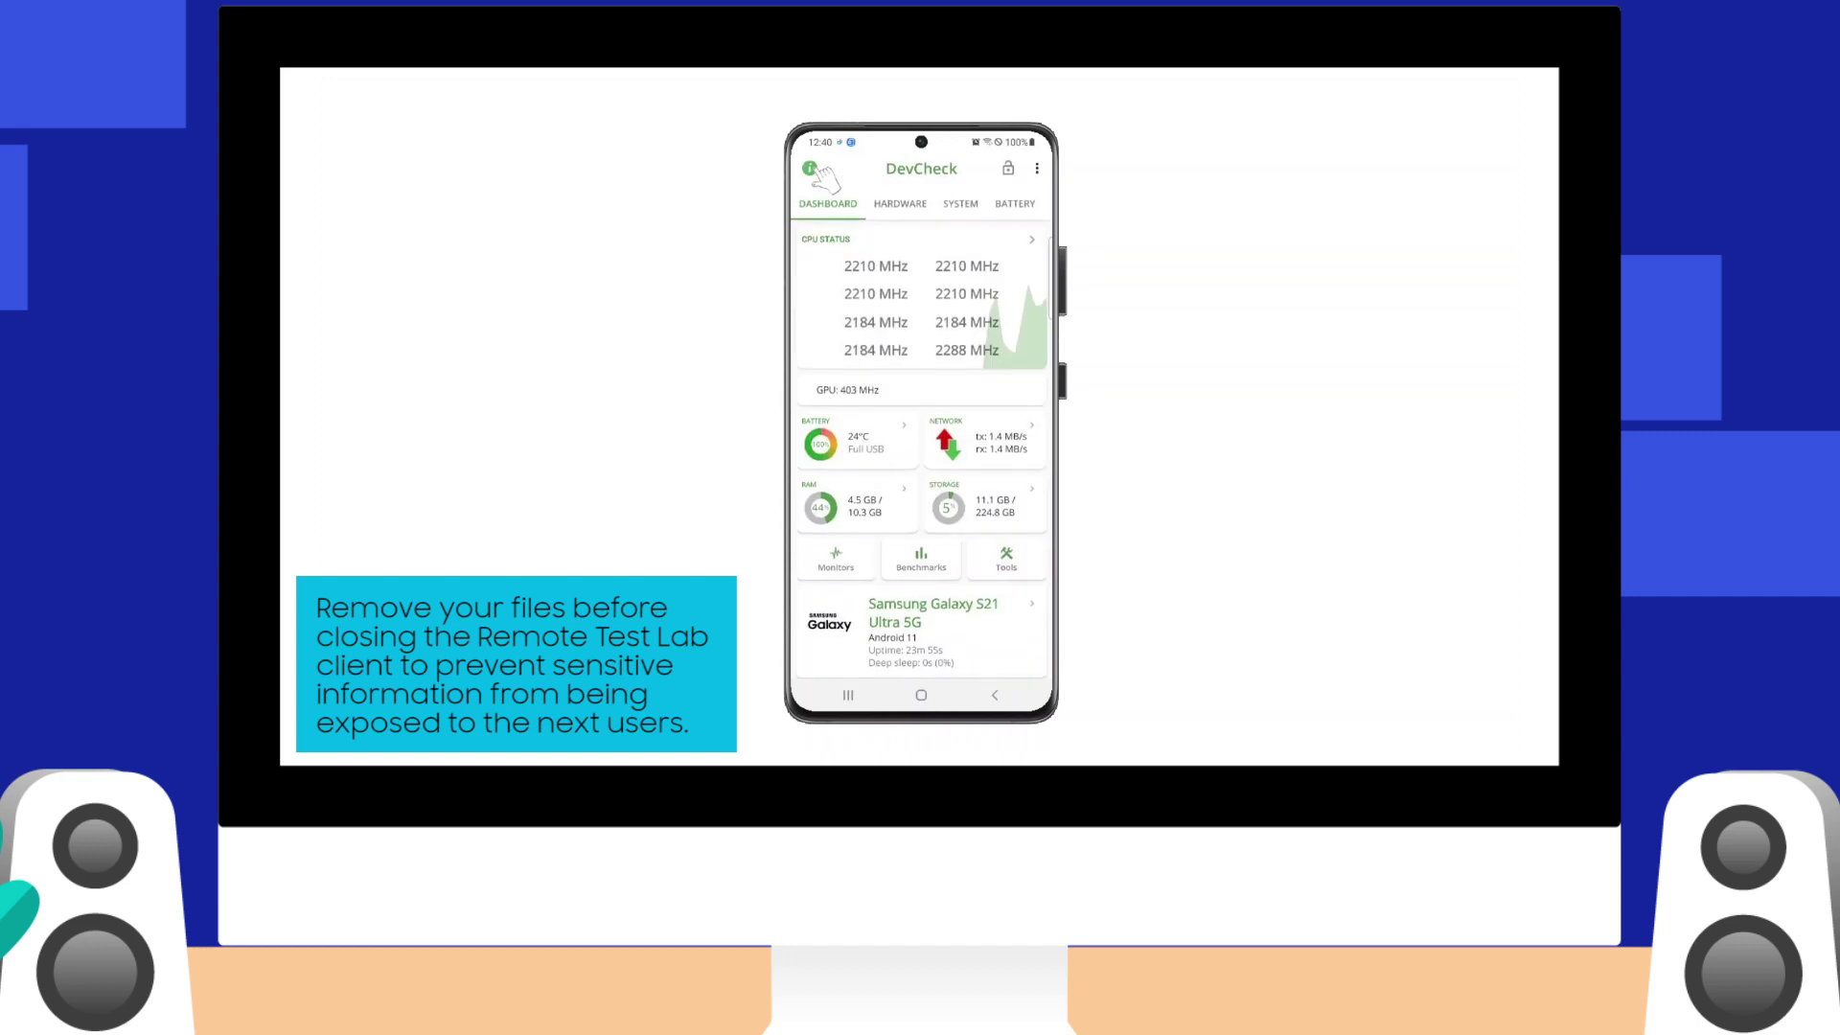
left_click(894, 253)
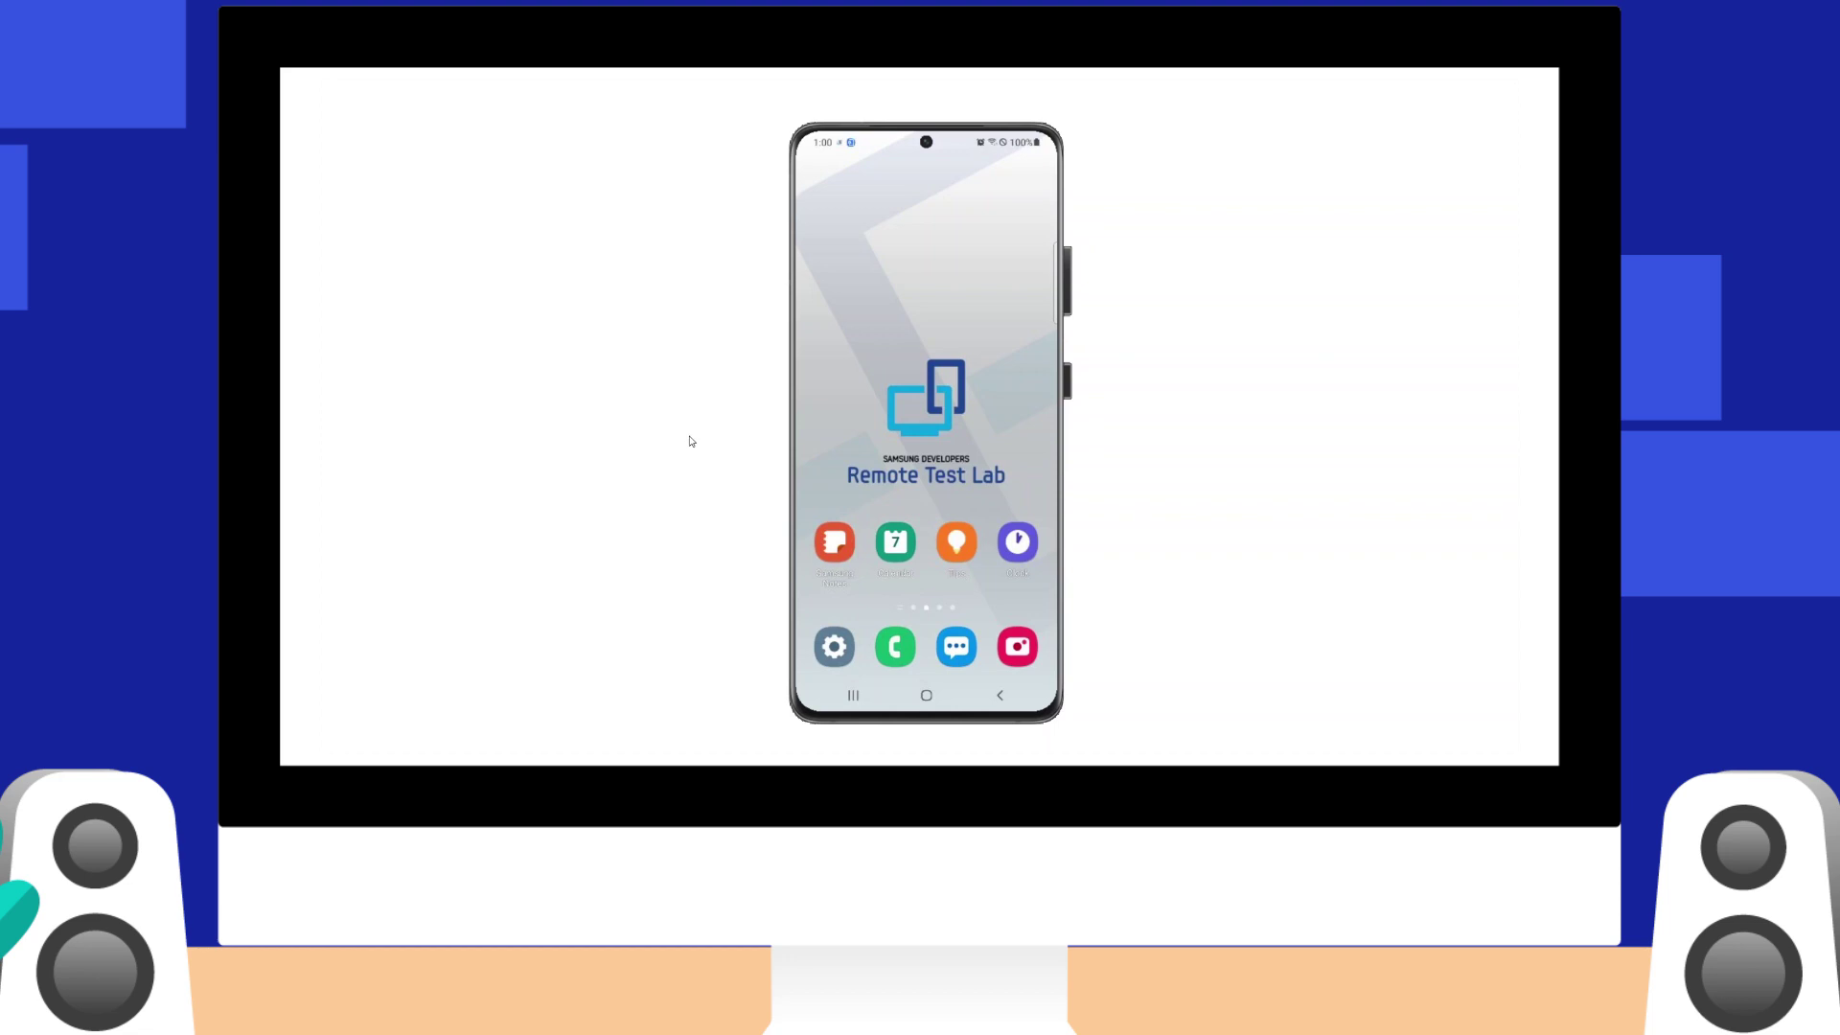
Step: Start streaming the phone's audio via Experimental > Start audio stream
right_click(875, 395)
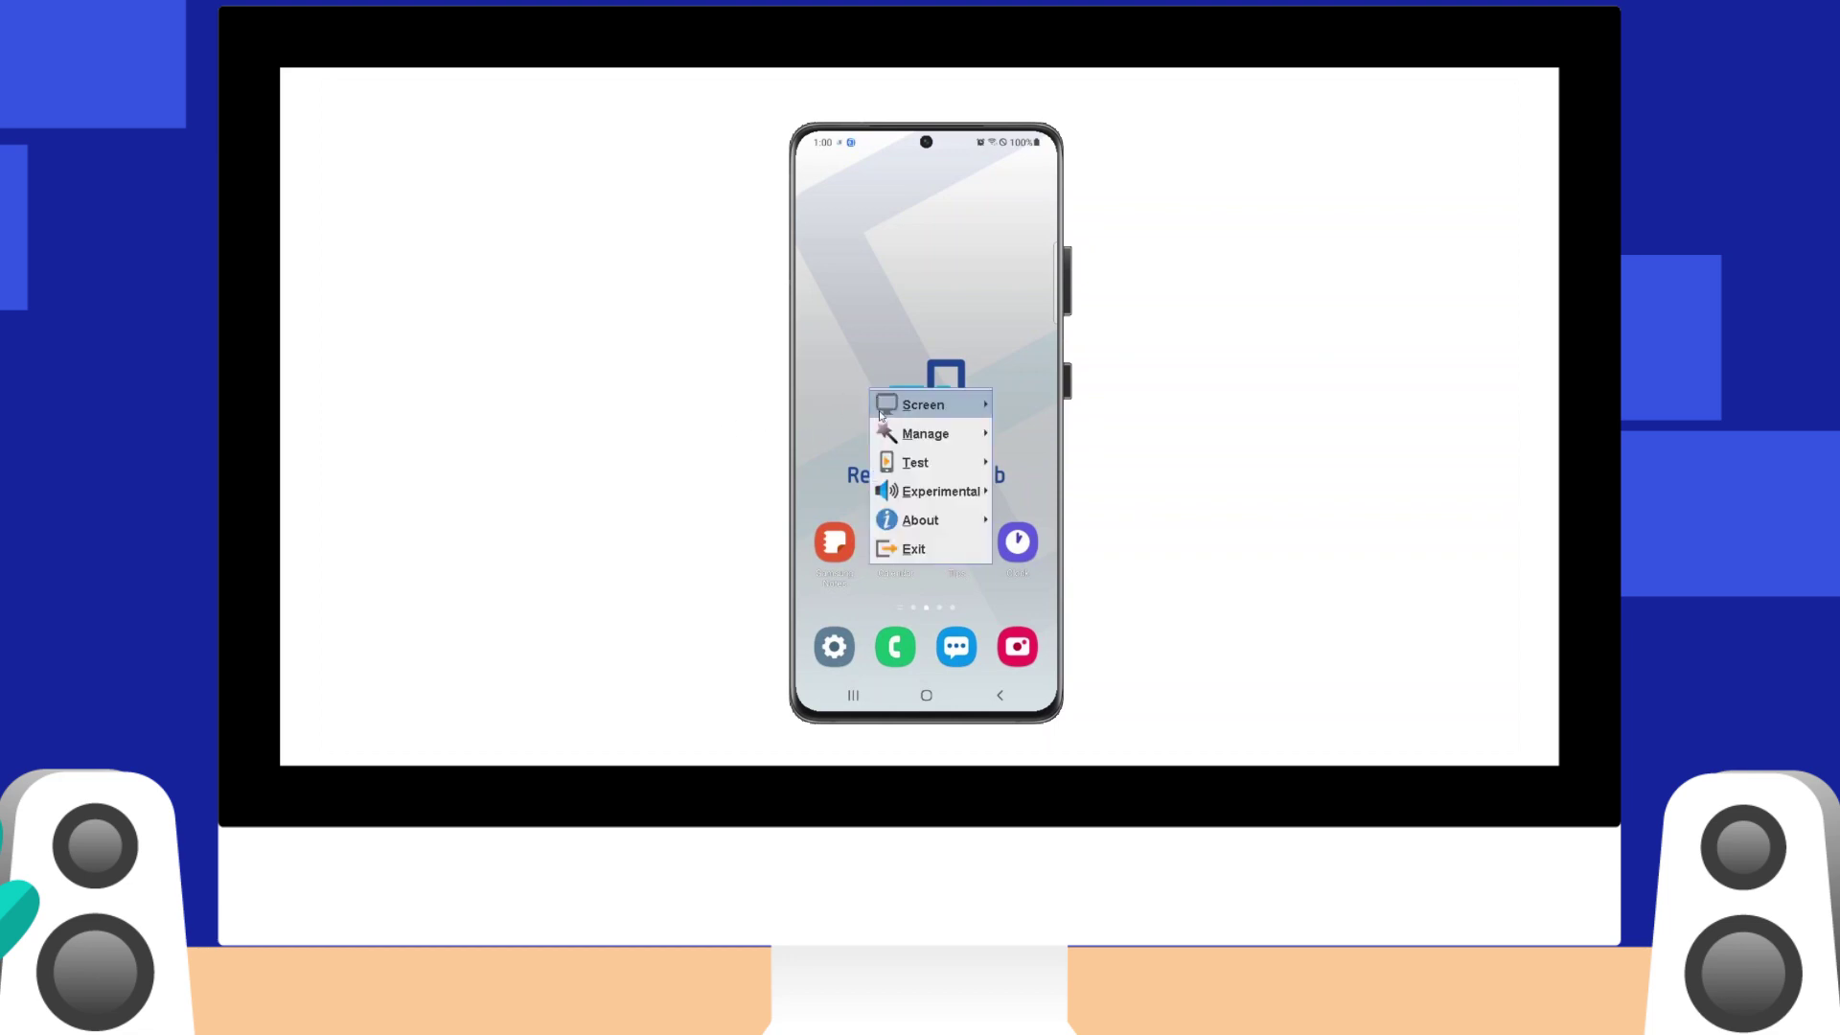
mouse_move(937, 490)
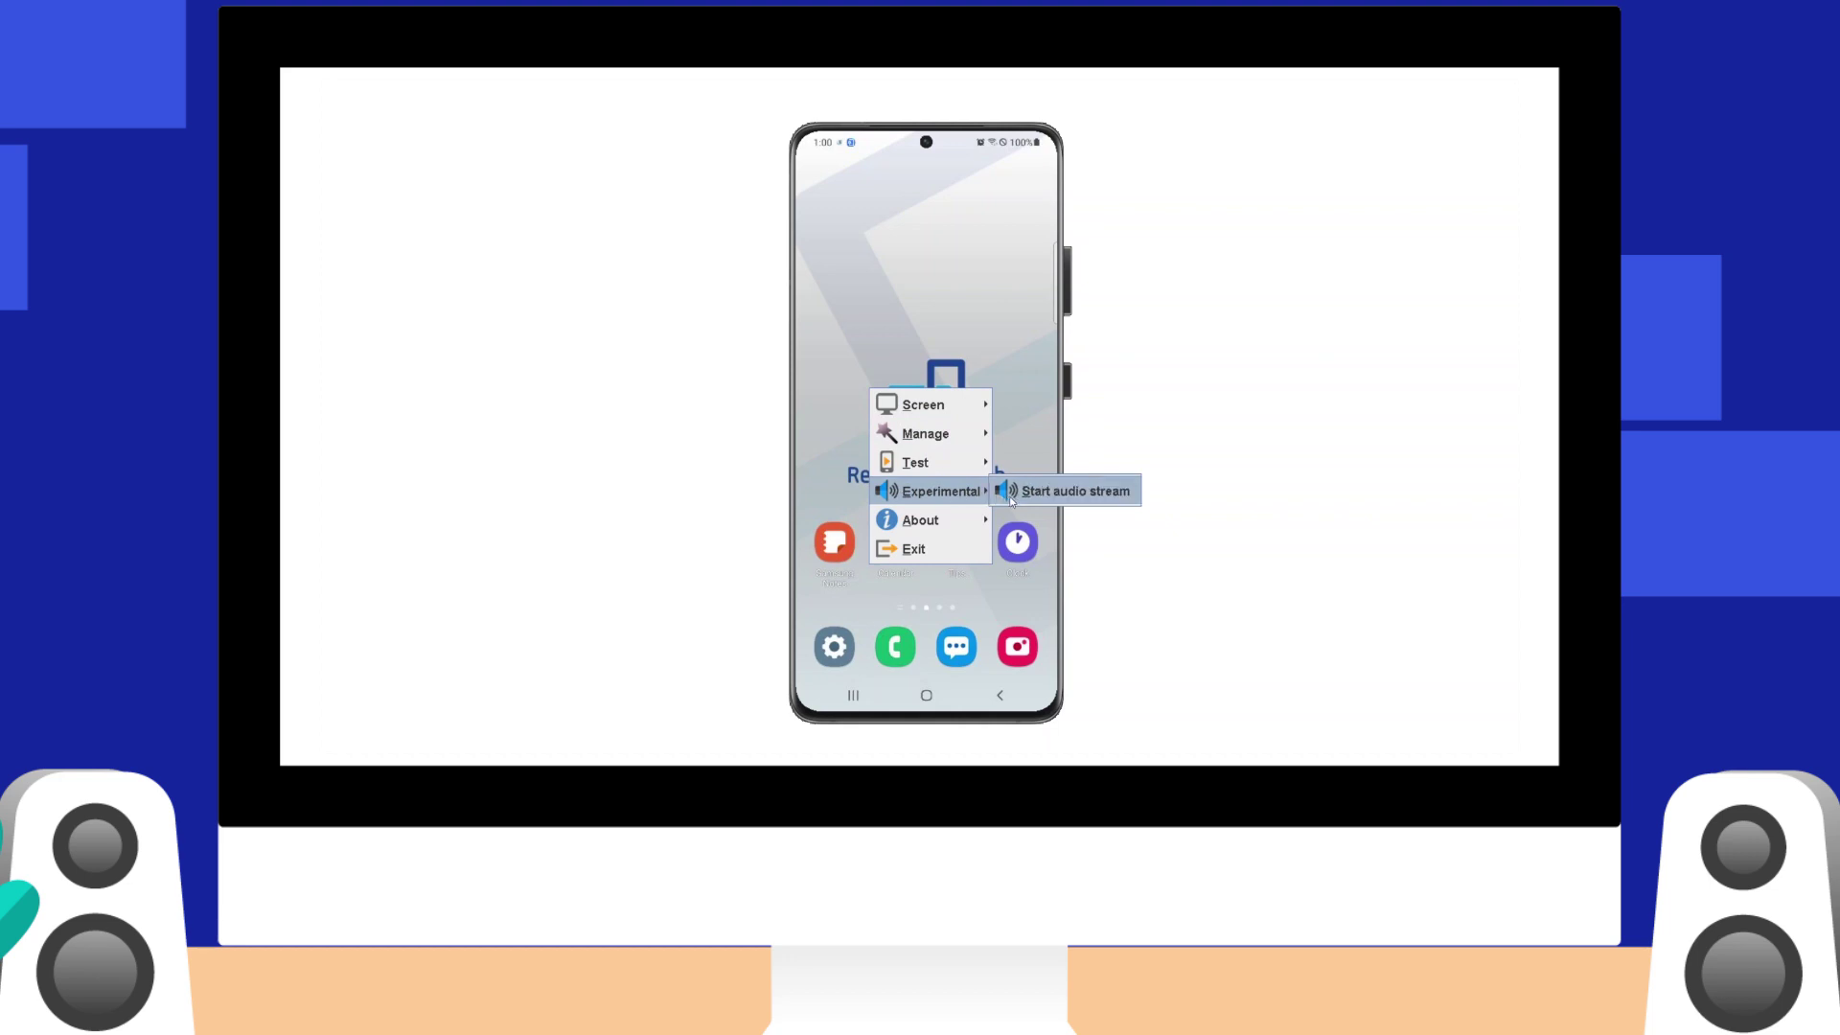
left_click(1012, 494)
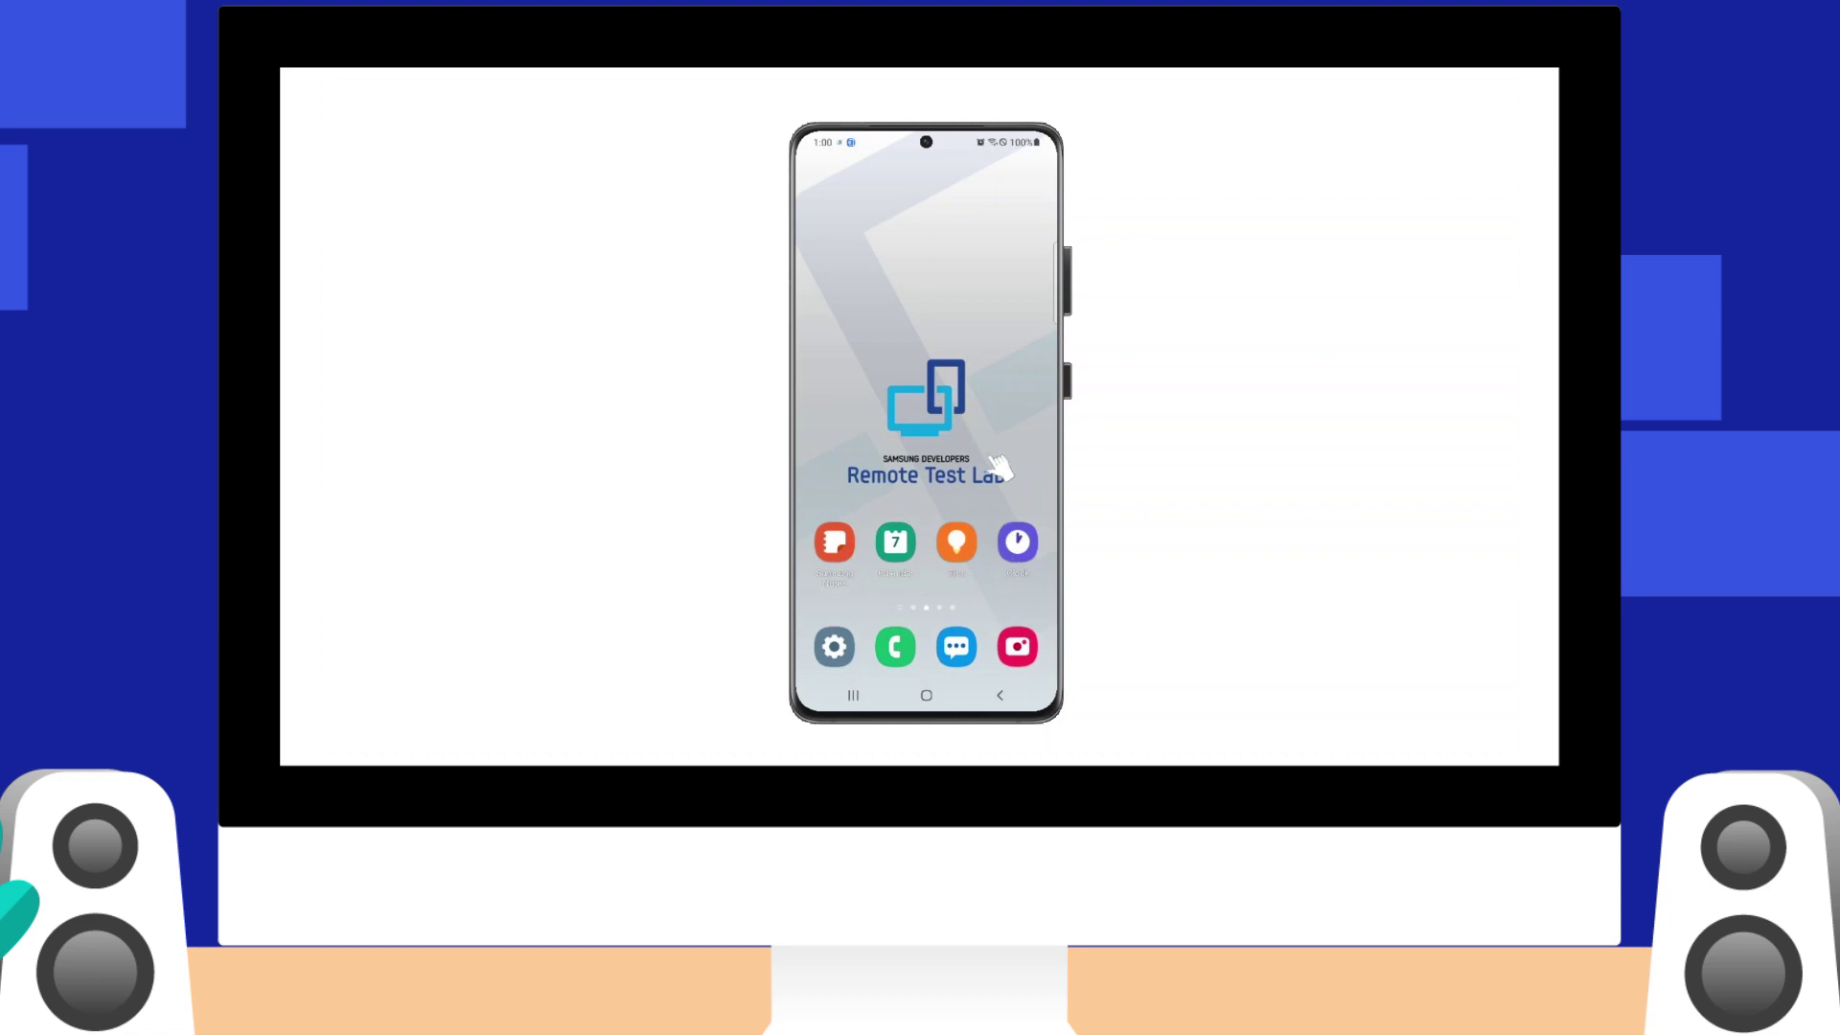
Step: From the app drawer's Google folder, launch YouTube and play the 2020 Best of Galaxy Store Awards video
left_click_drag(1003, 474, 998, 258)
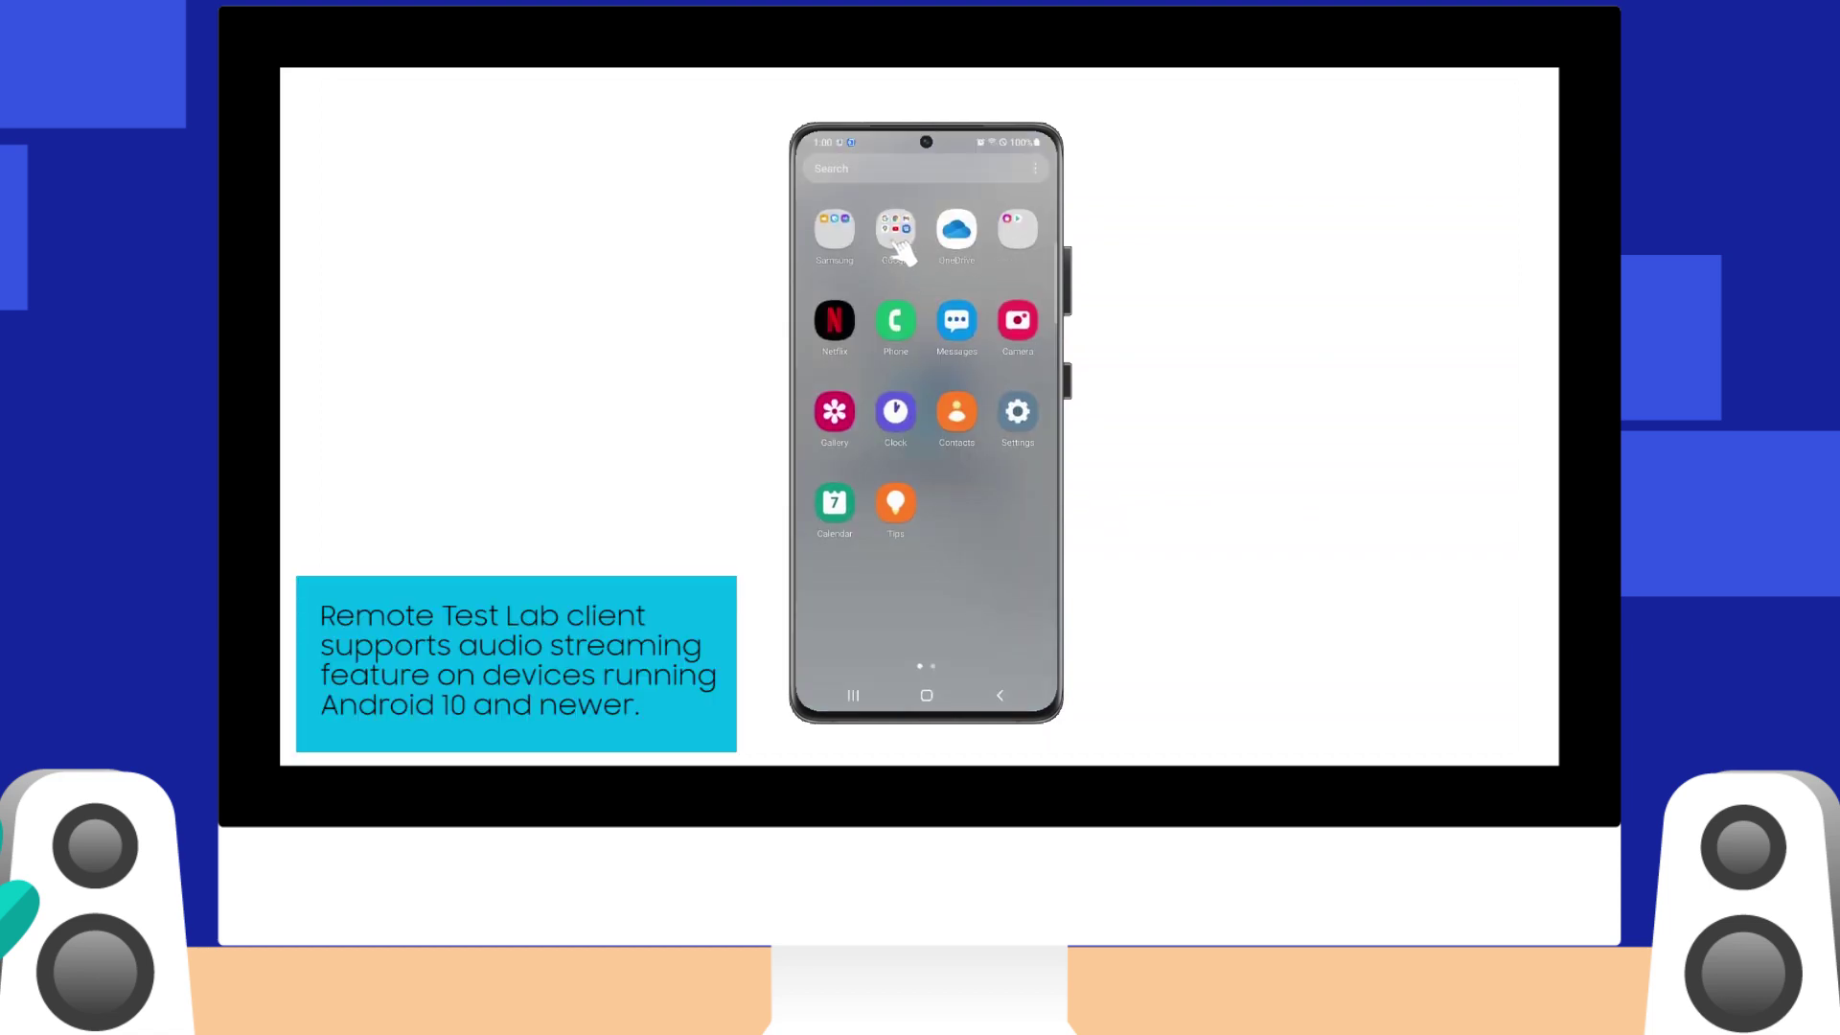
left_click(899, 243)
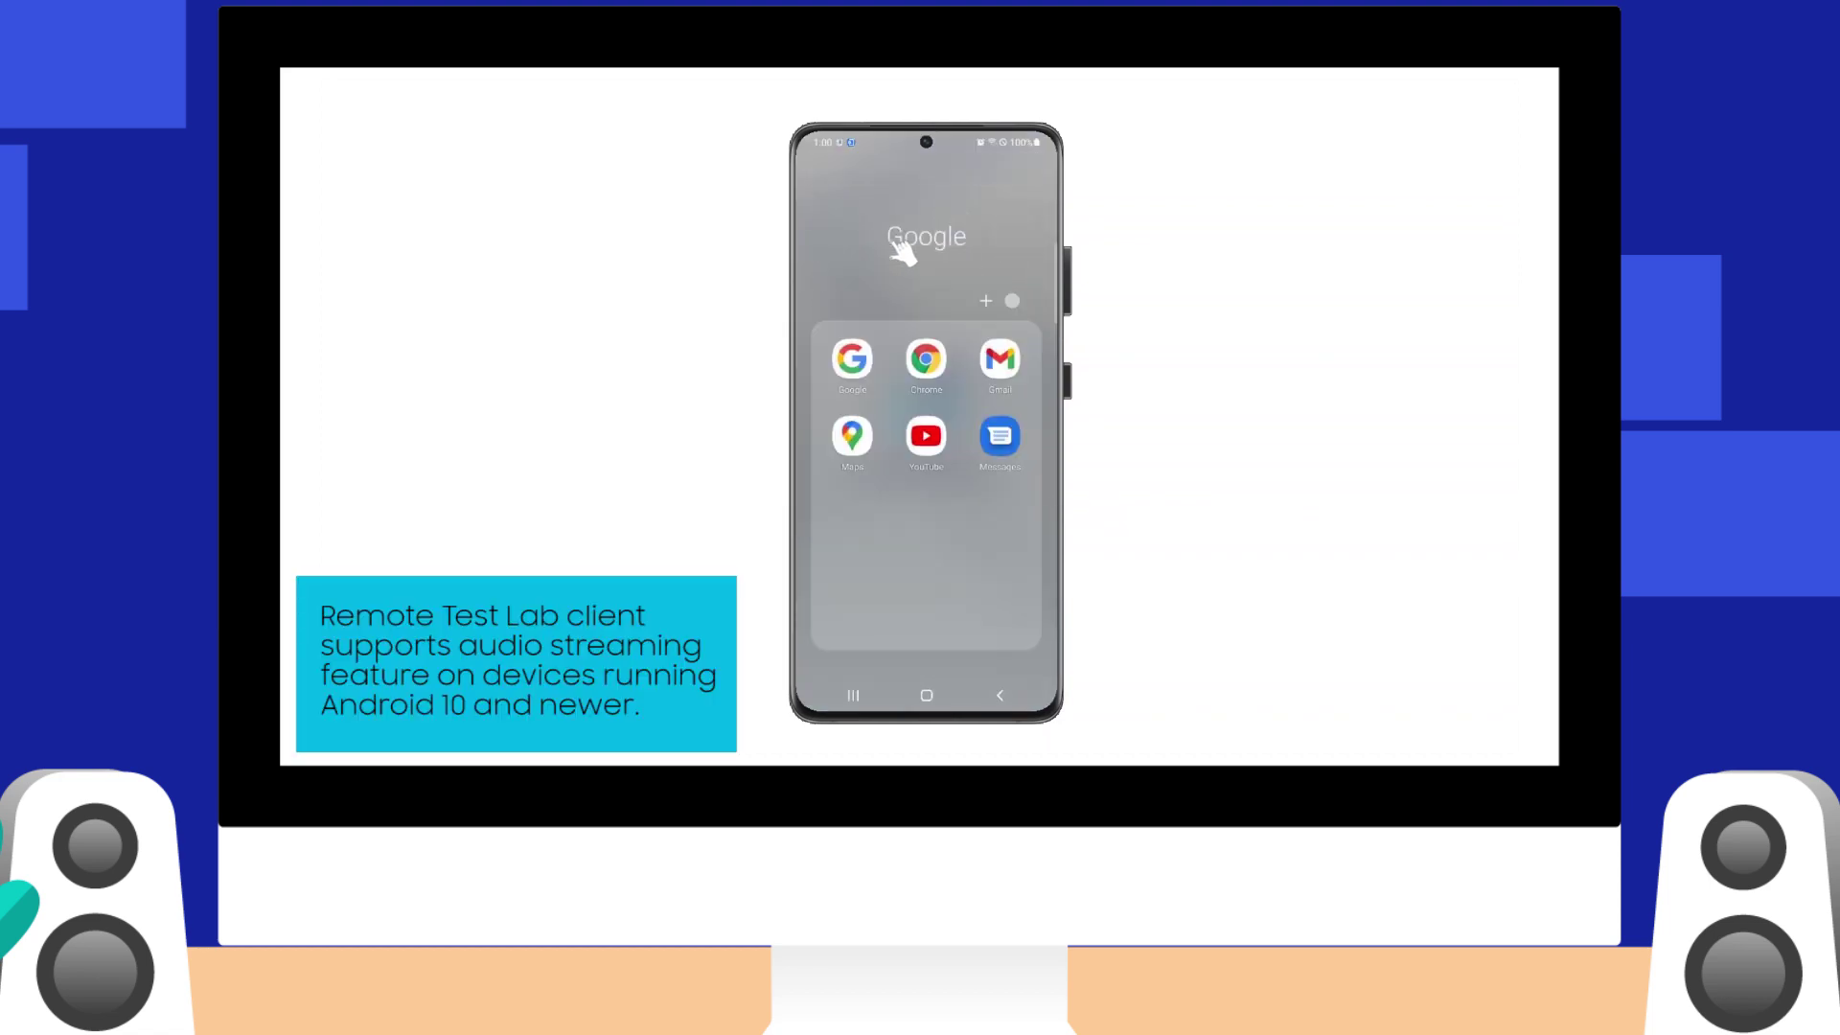
left_click(931, 453)
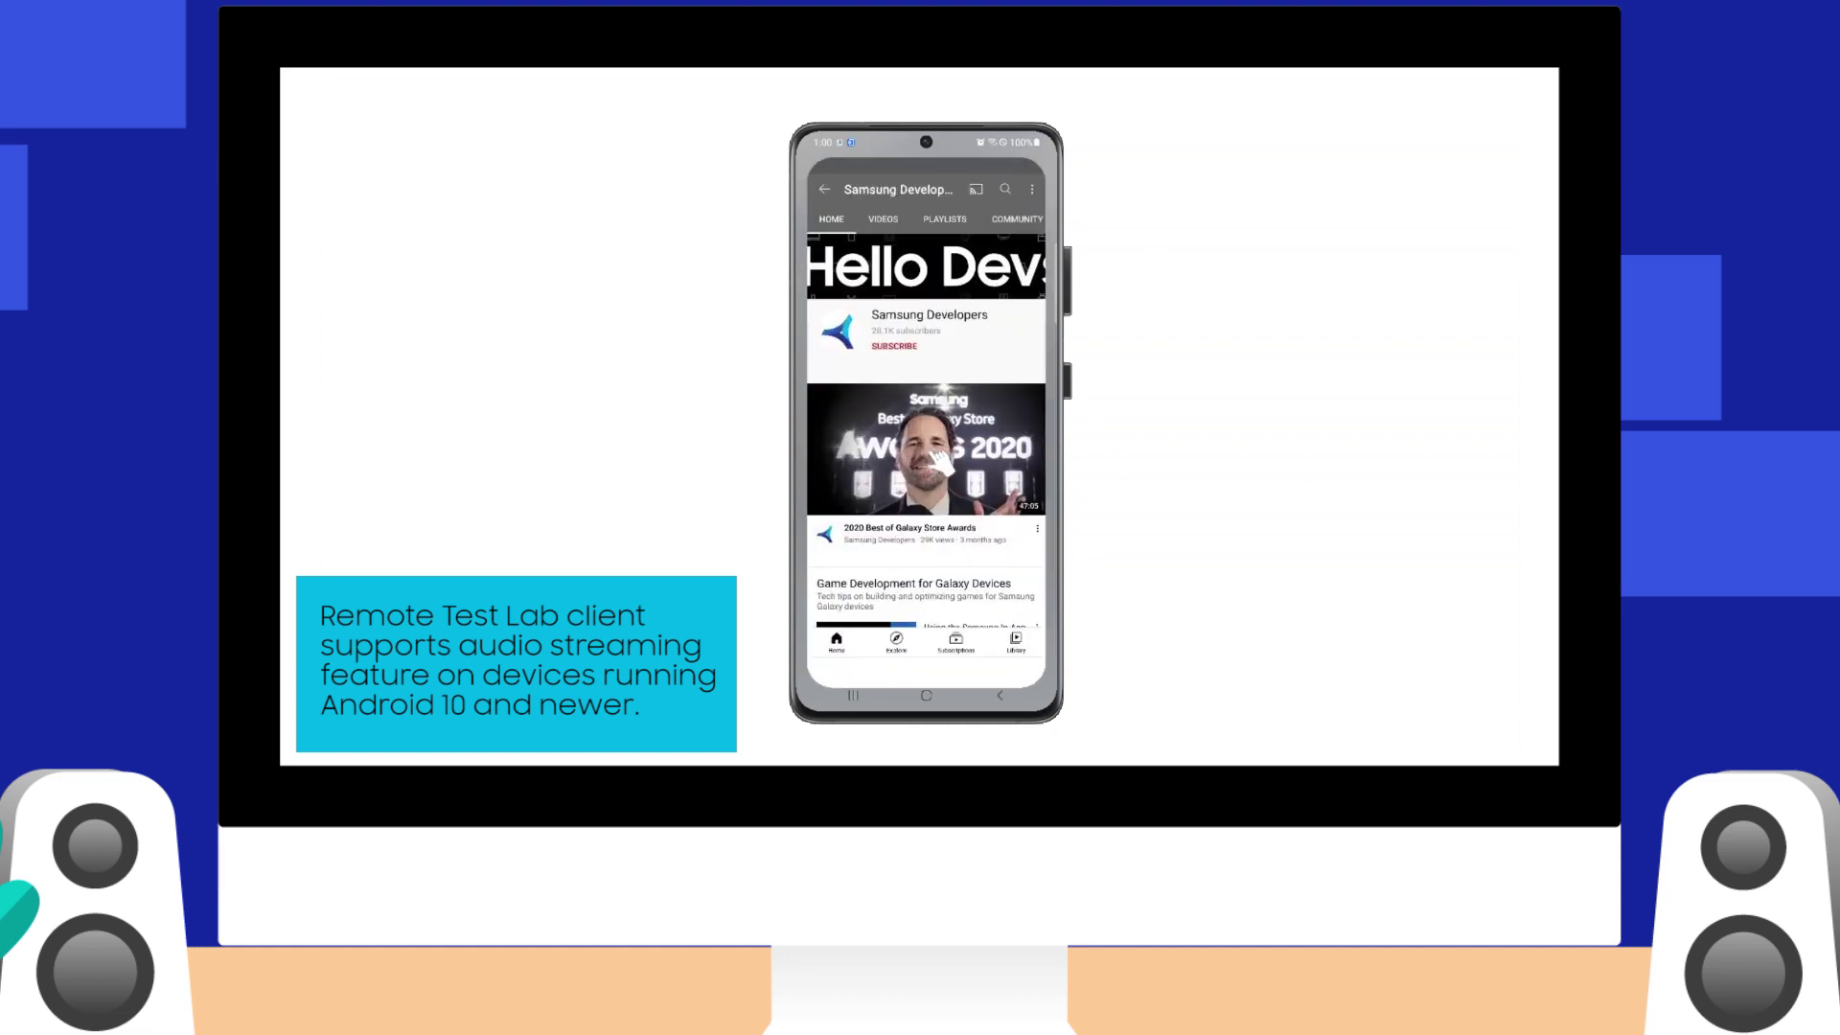
left_click(971, 504)
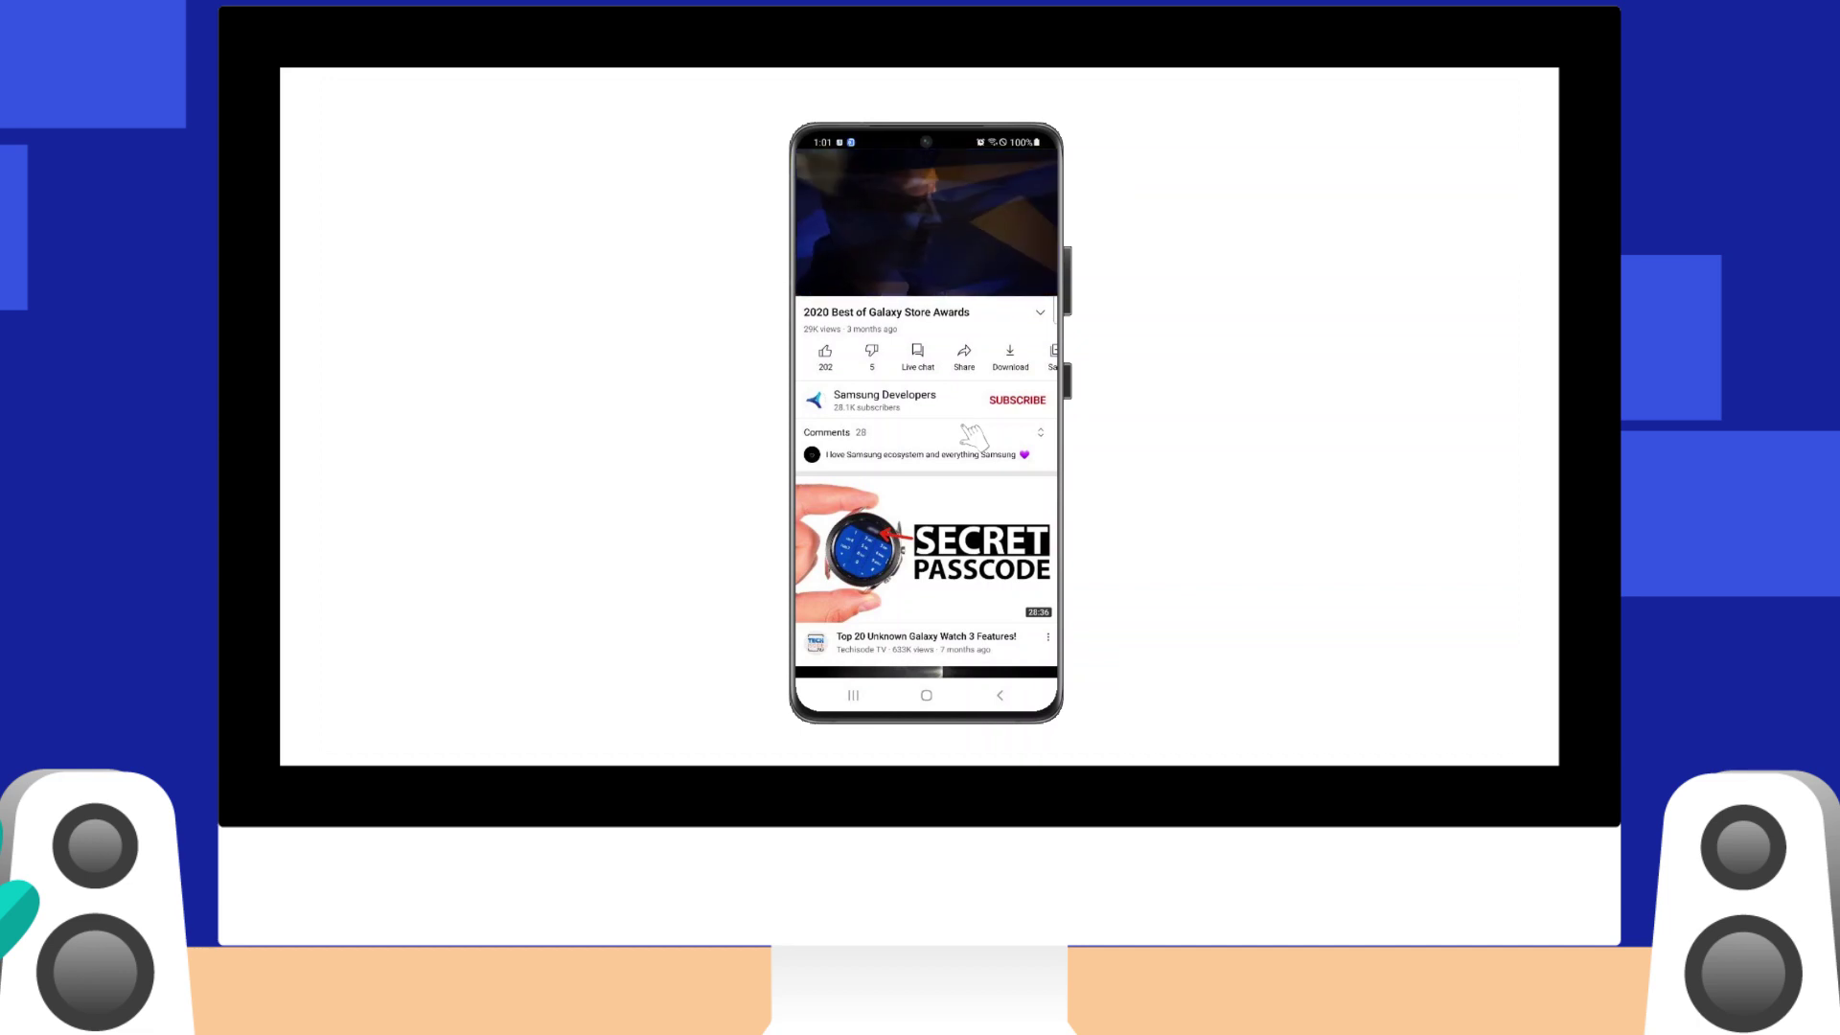
Step: Stop the phone's audio stream via Experimental > Stop audio stream
right_click(965, 428)
mouse_move(1030, 528)
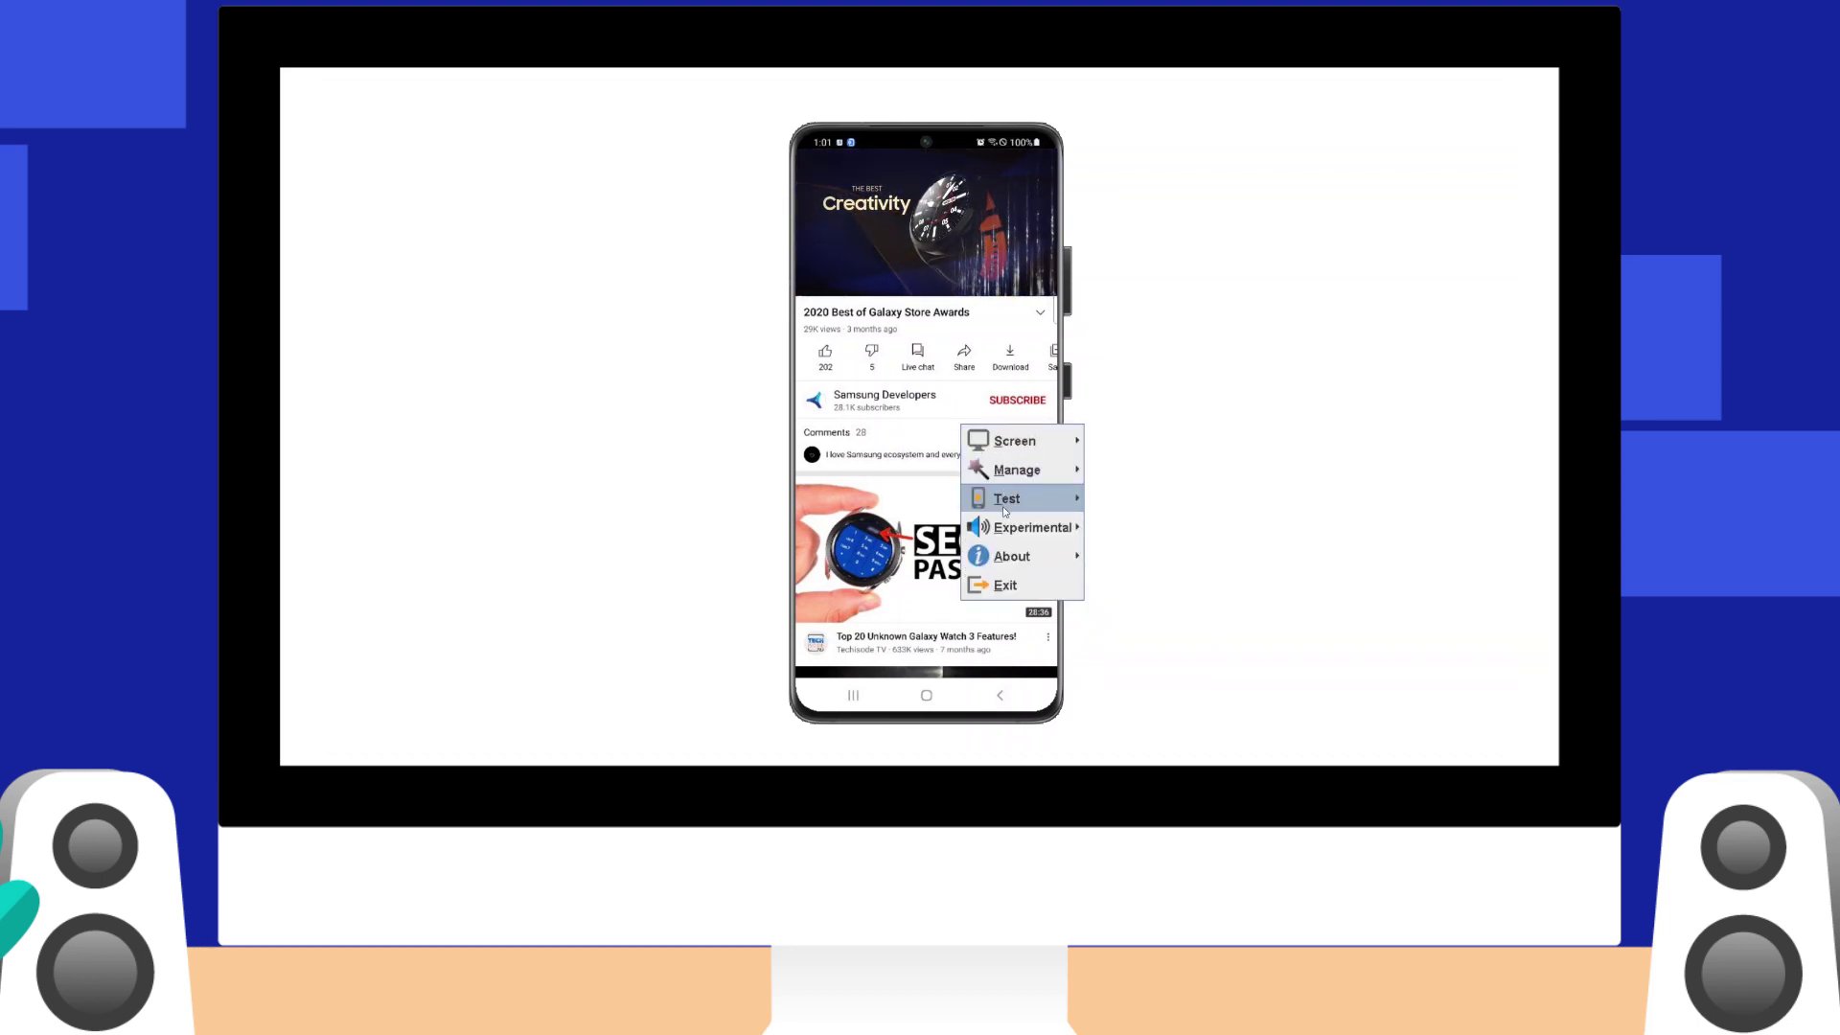
left_click(1115, 533)
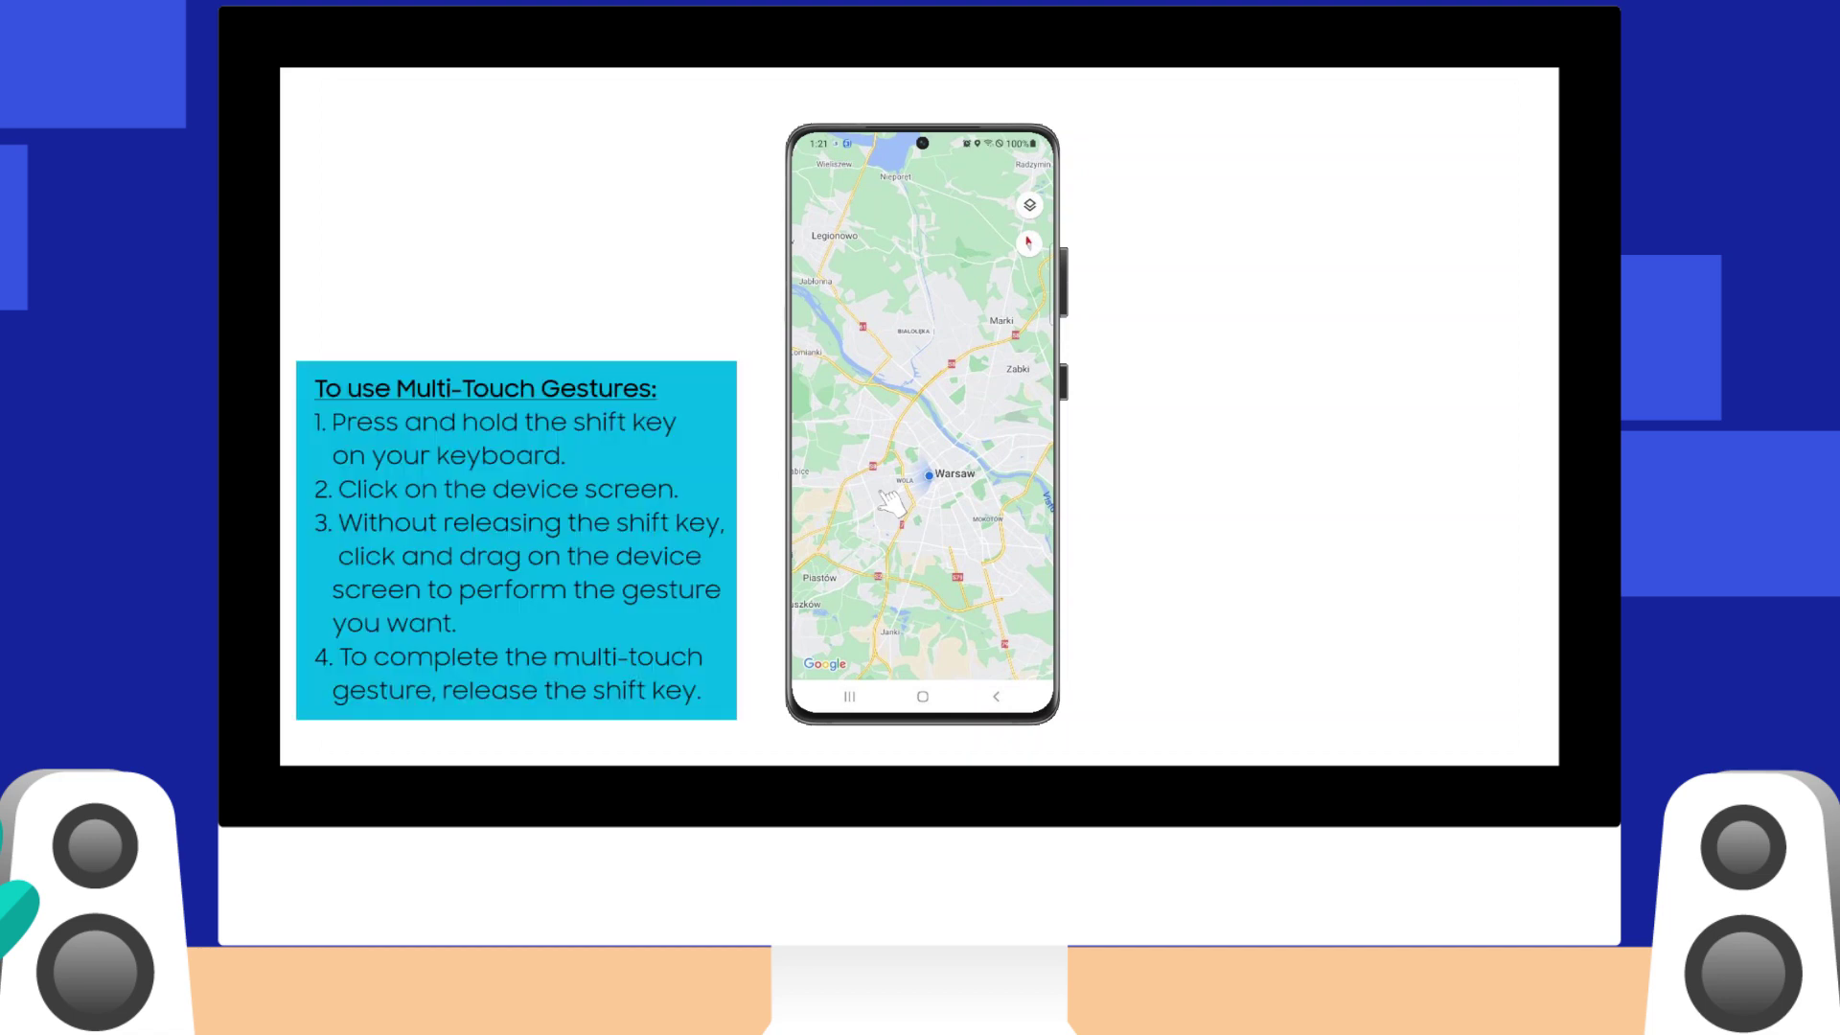
Step: Place and reposition touch points near Warsaw on the map, then clear them
left_click(886, 494, "shift")
left_click(923, 479, "shift")
left_click(967, 481, "shift")
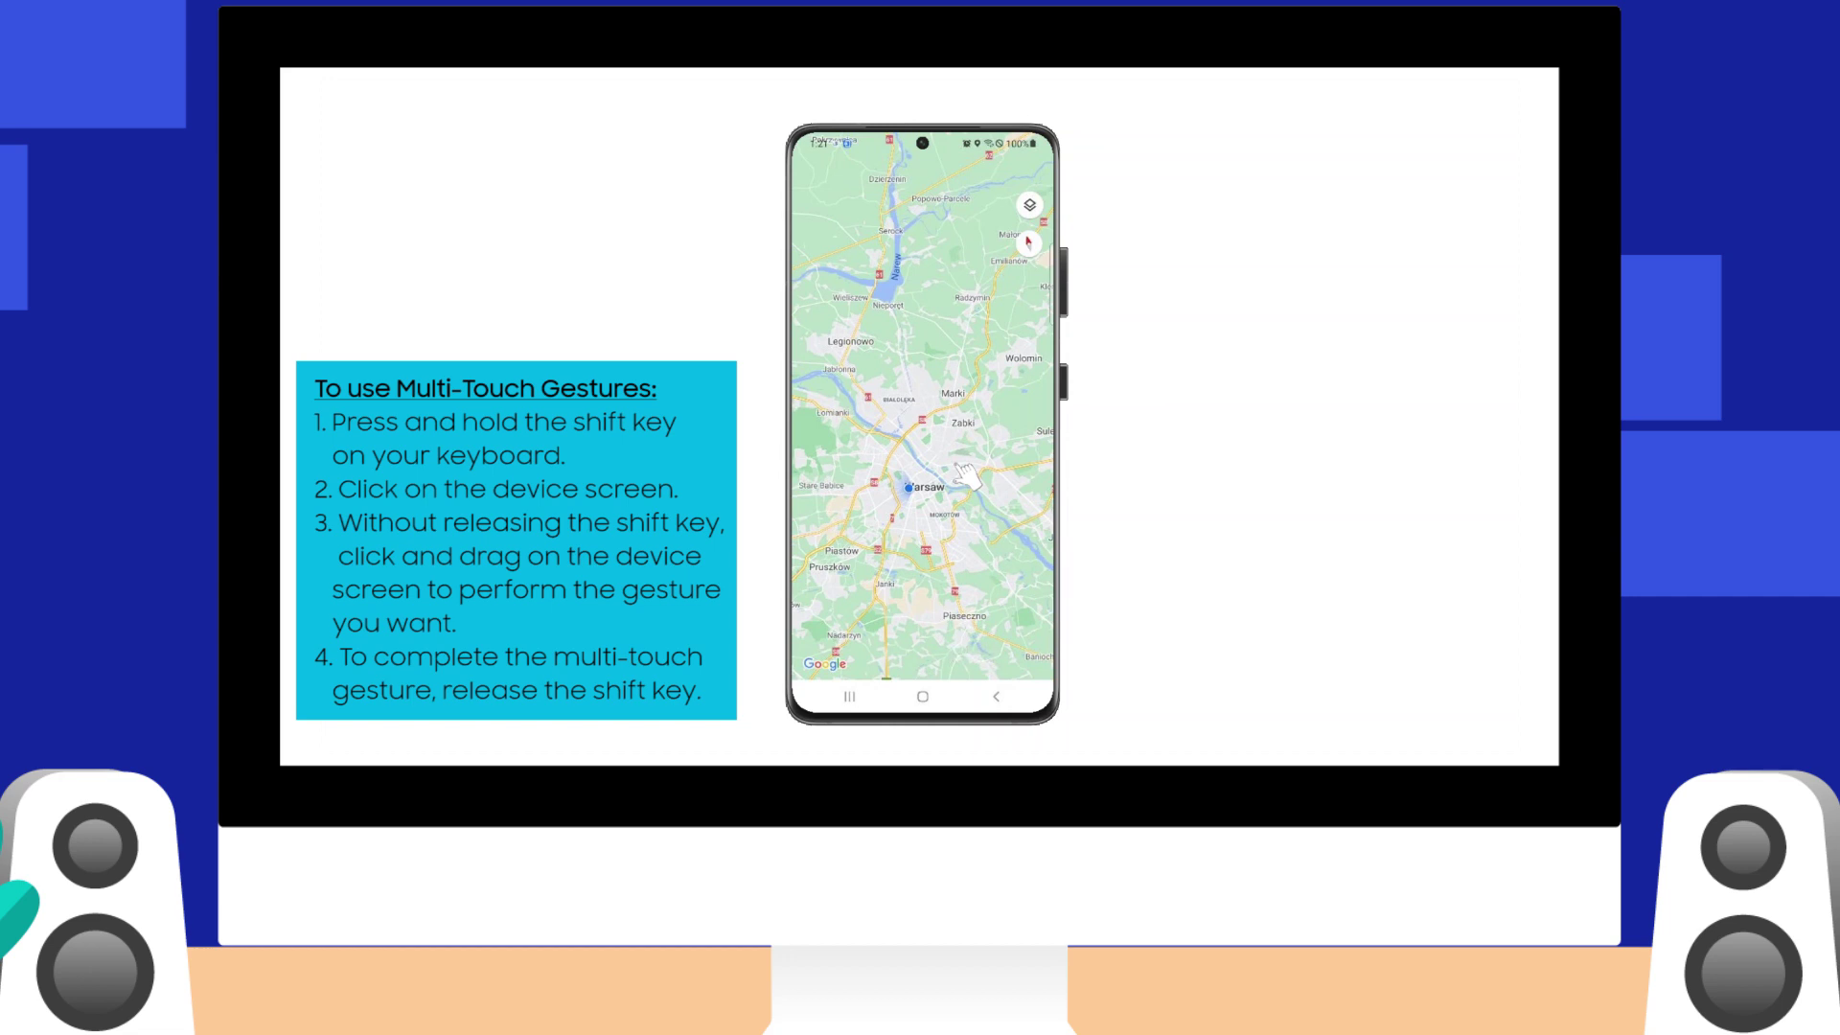
Step: With a two-finger Shift gesture, zoom the map in around Warsaw and rotate it about 20° counter-clockwise
key("shift")
left_click_drag(829, 567, 834, 567)
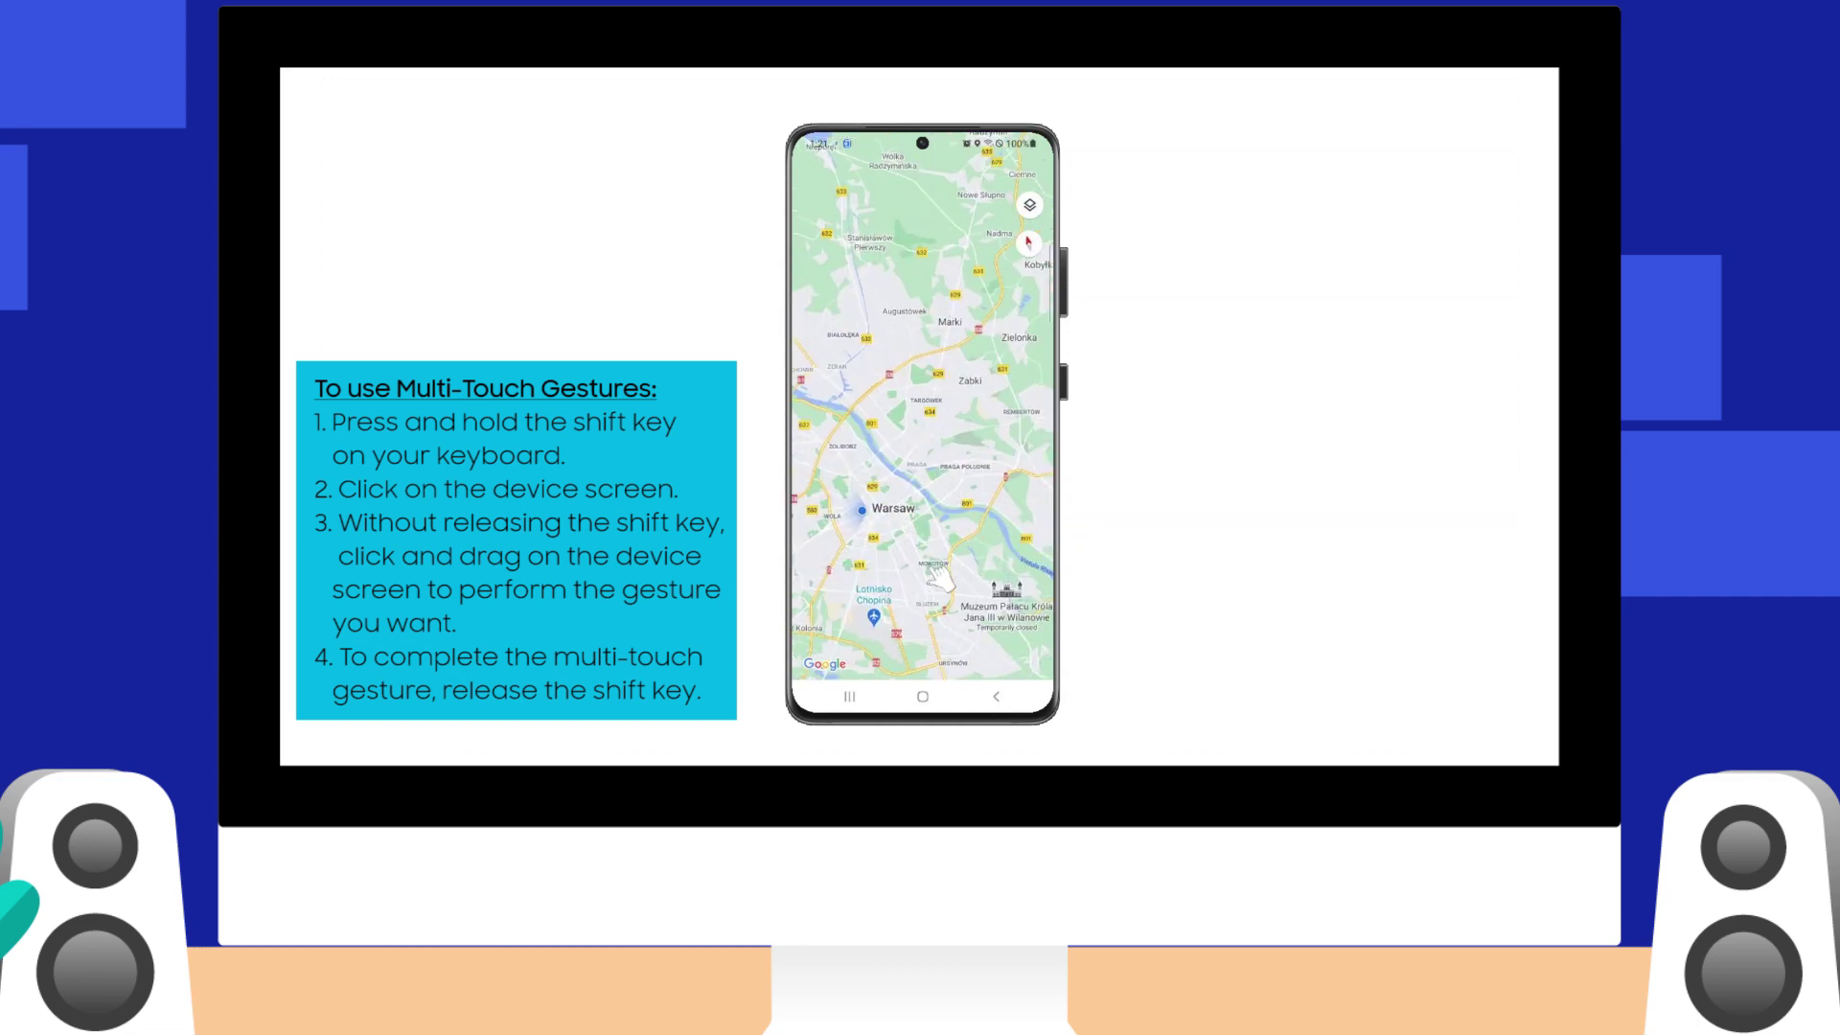
left_click_drag(937, 577, 939, 577)
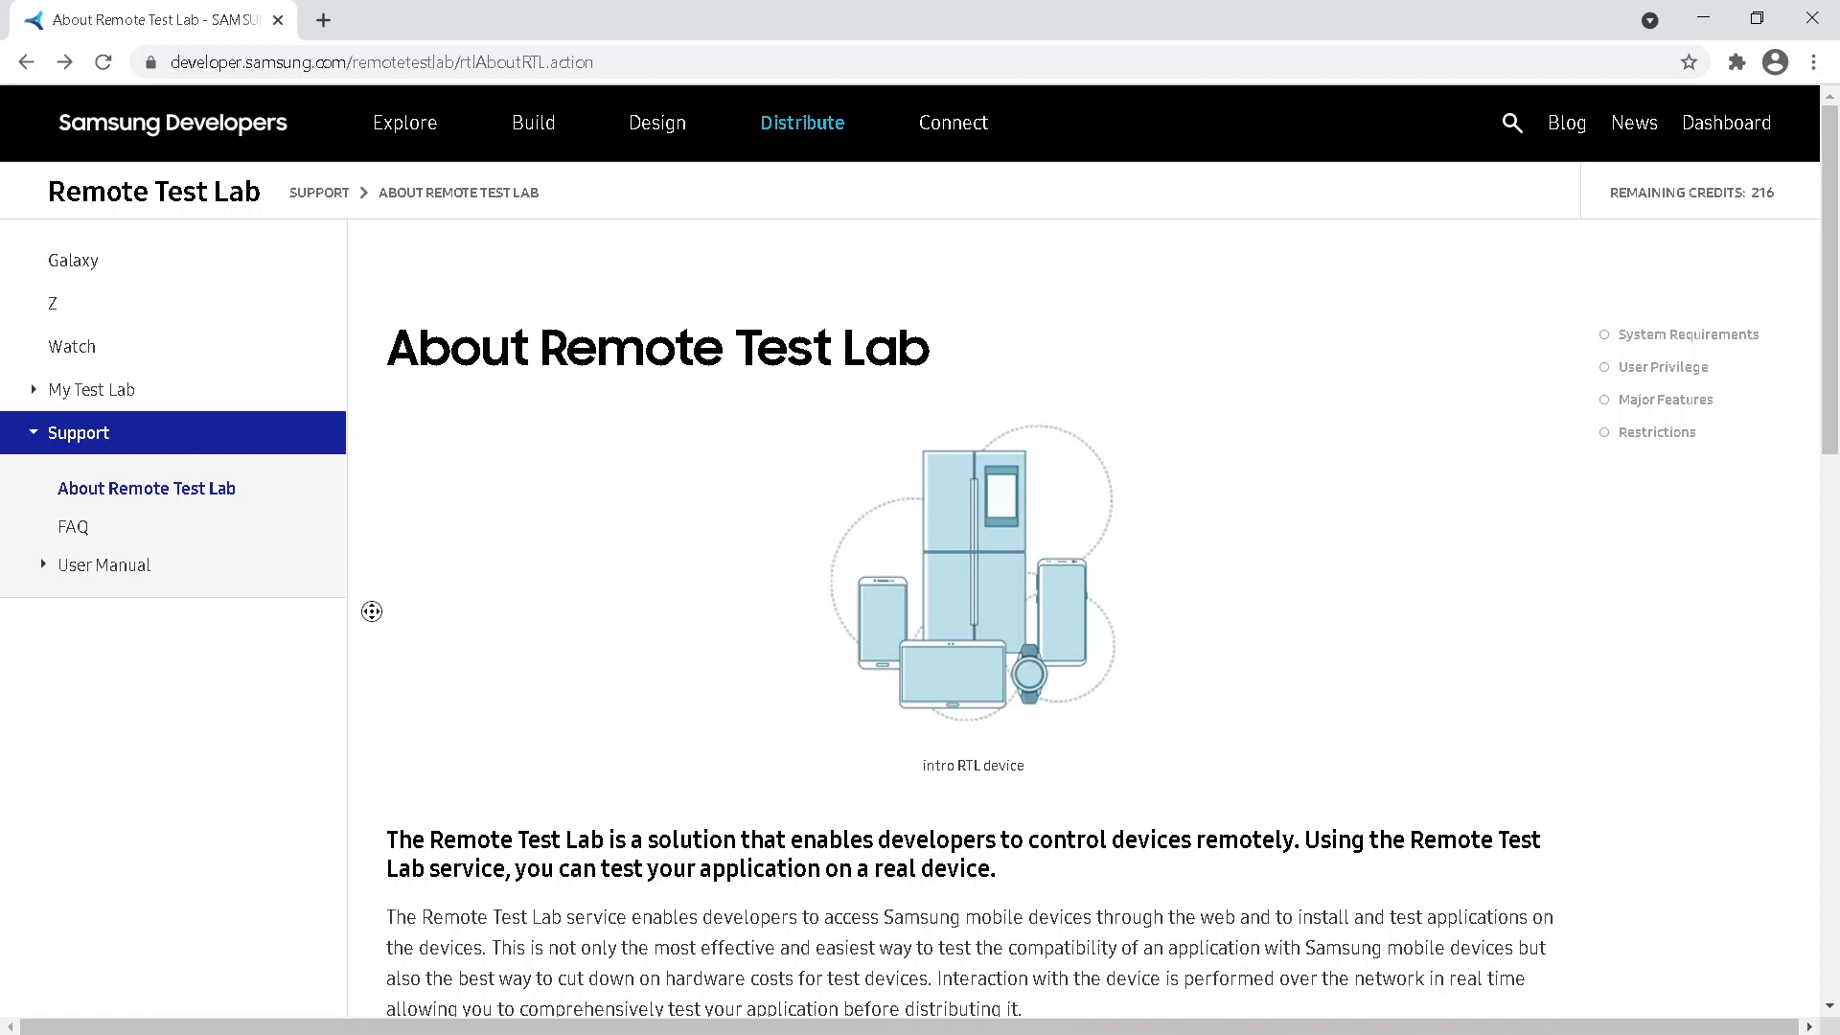
scroll(369, 666, "down", 2)
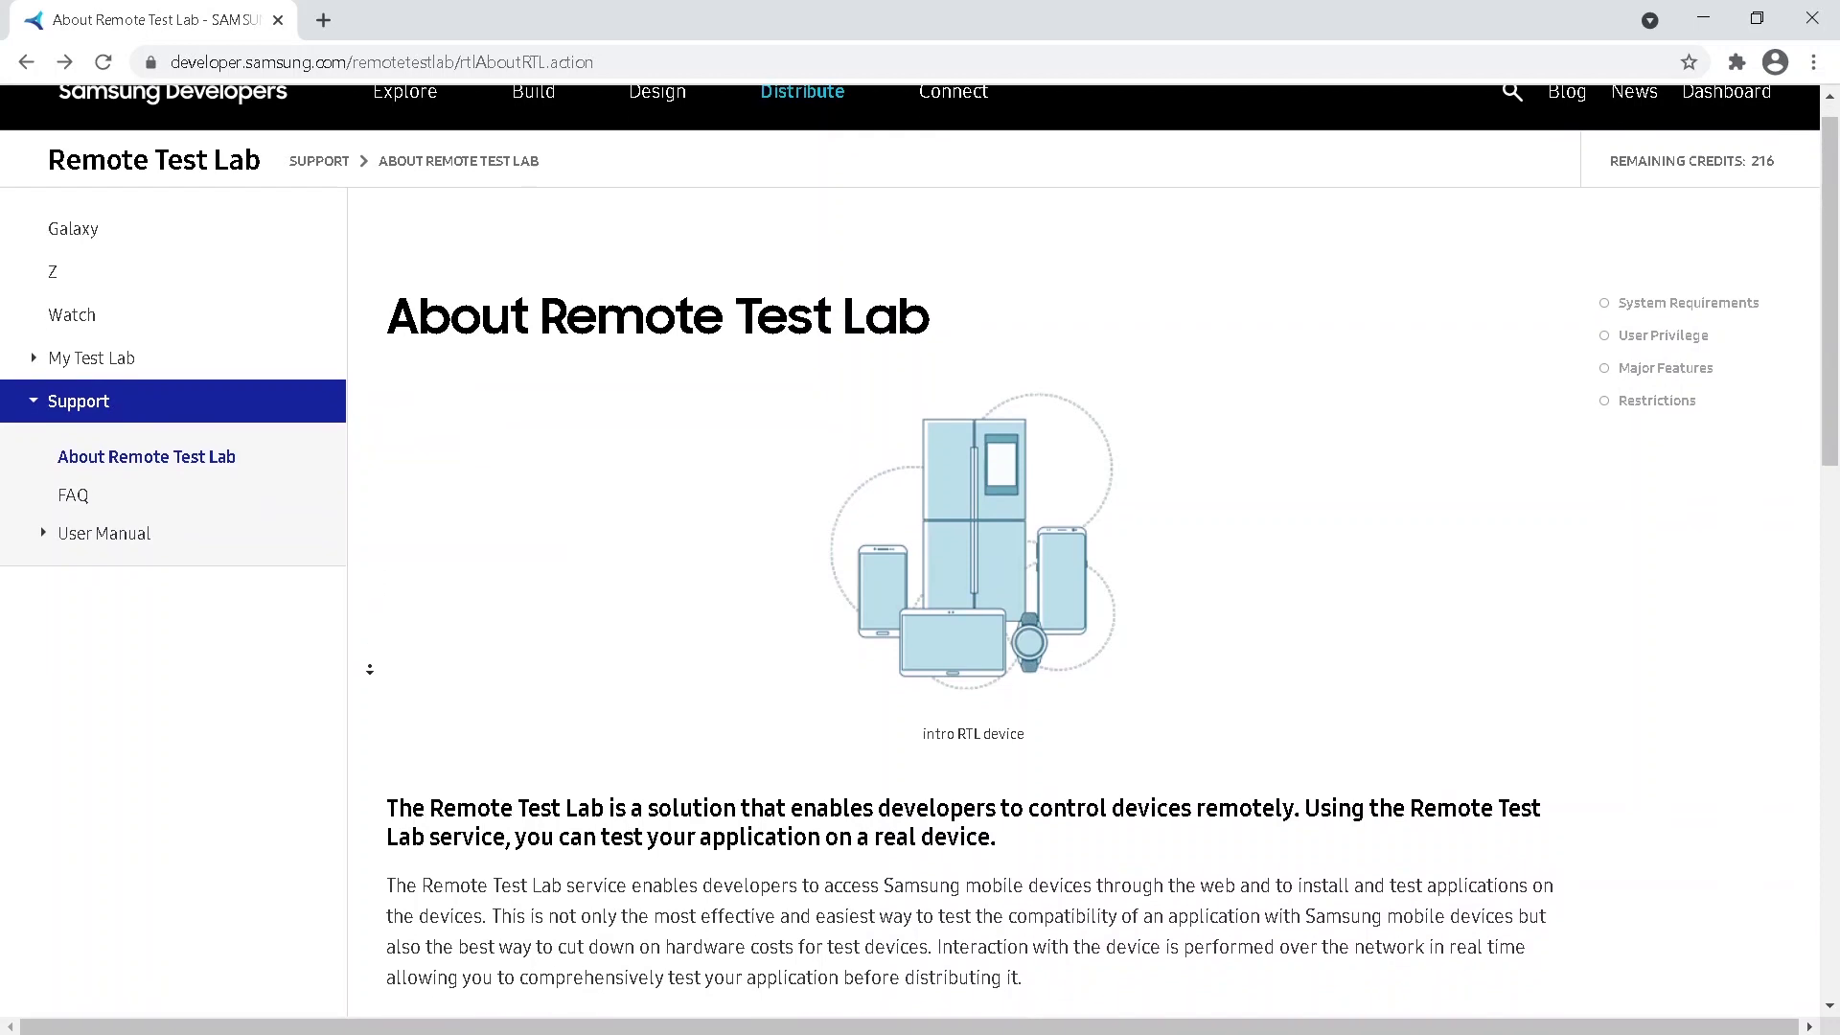
scroll(367, 699, "down", 1)
scroll(367, 699, "down", 1)
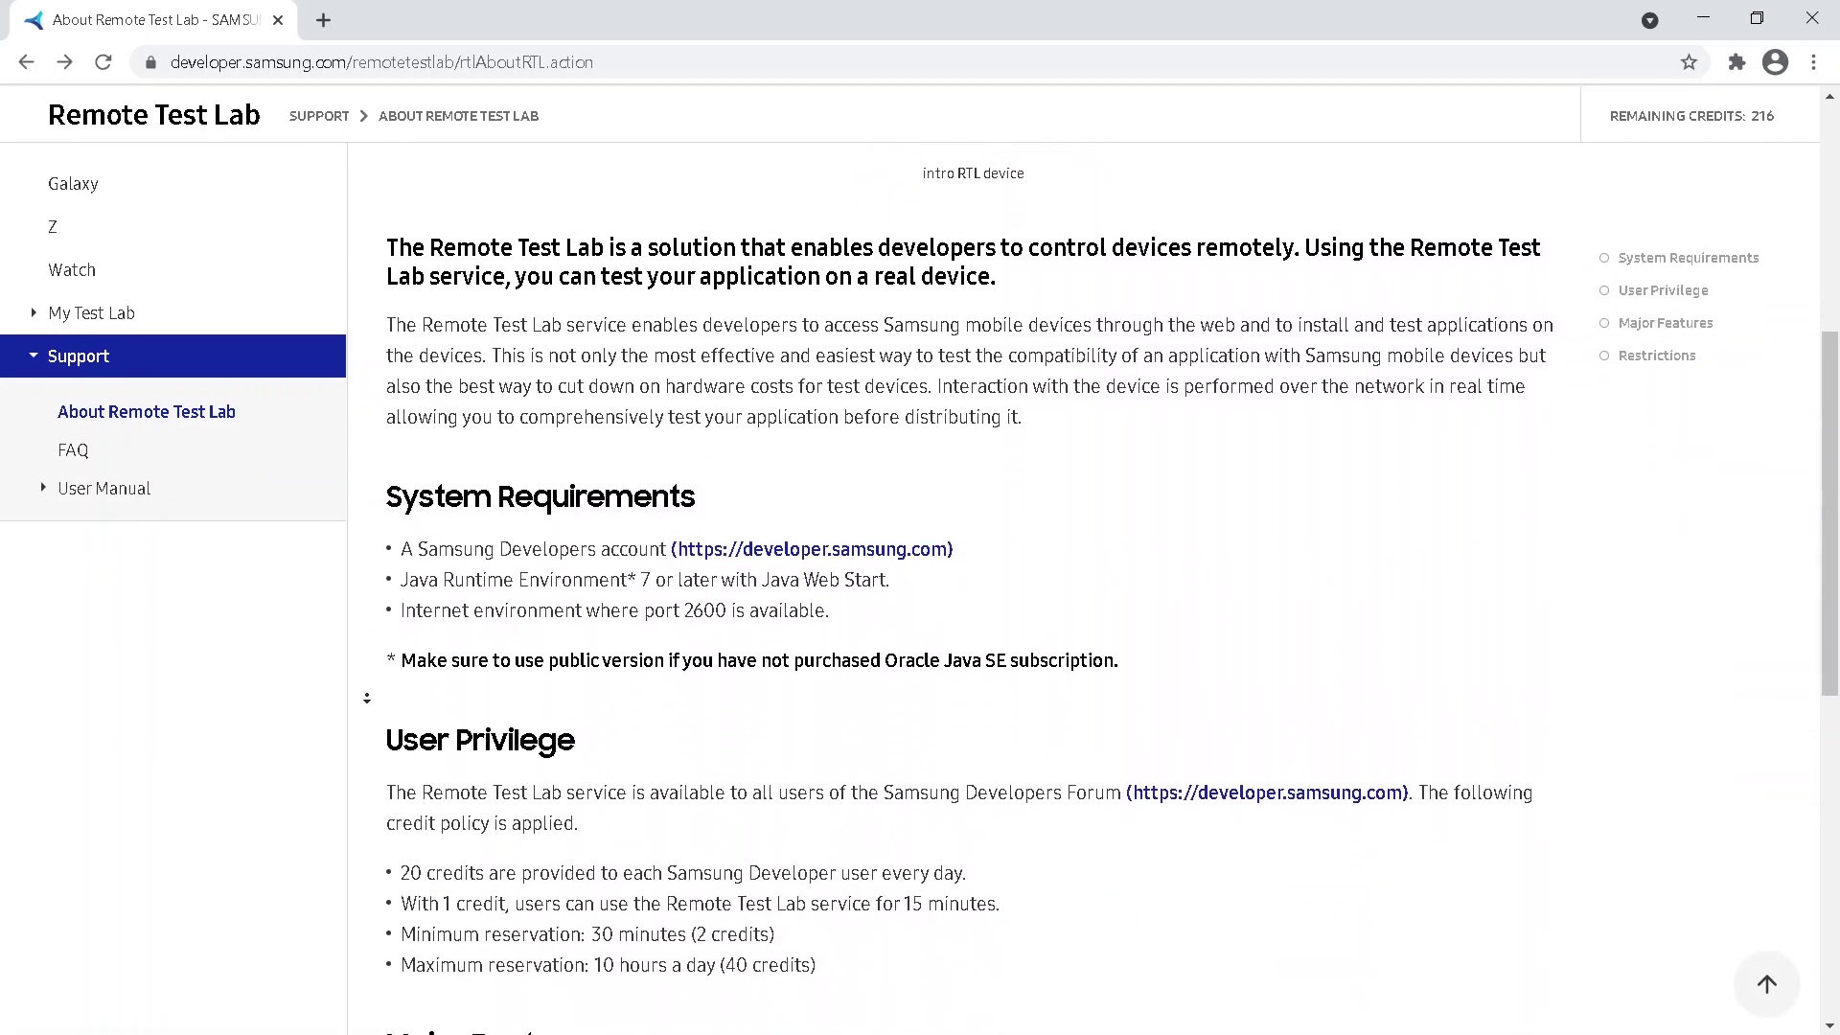
scroll(367, 699, "down", 1)
scroll(367, 700, "down", 1)
scroll(366, 699, "down", 2)
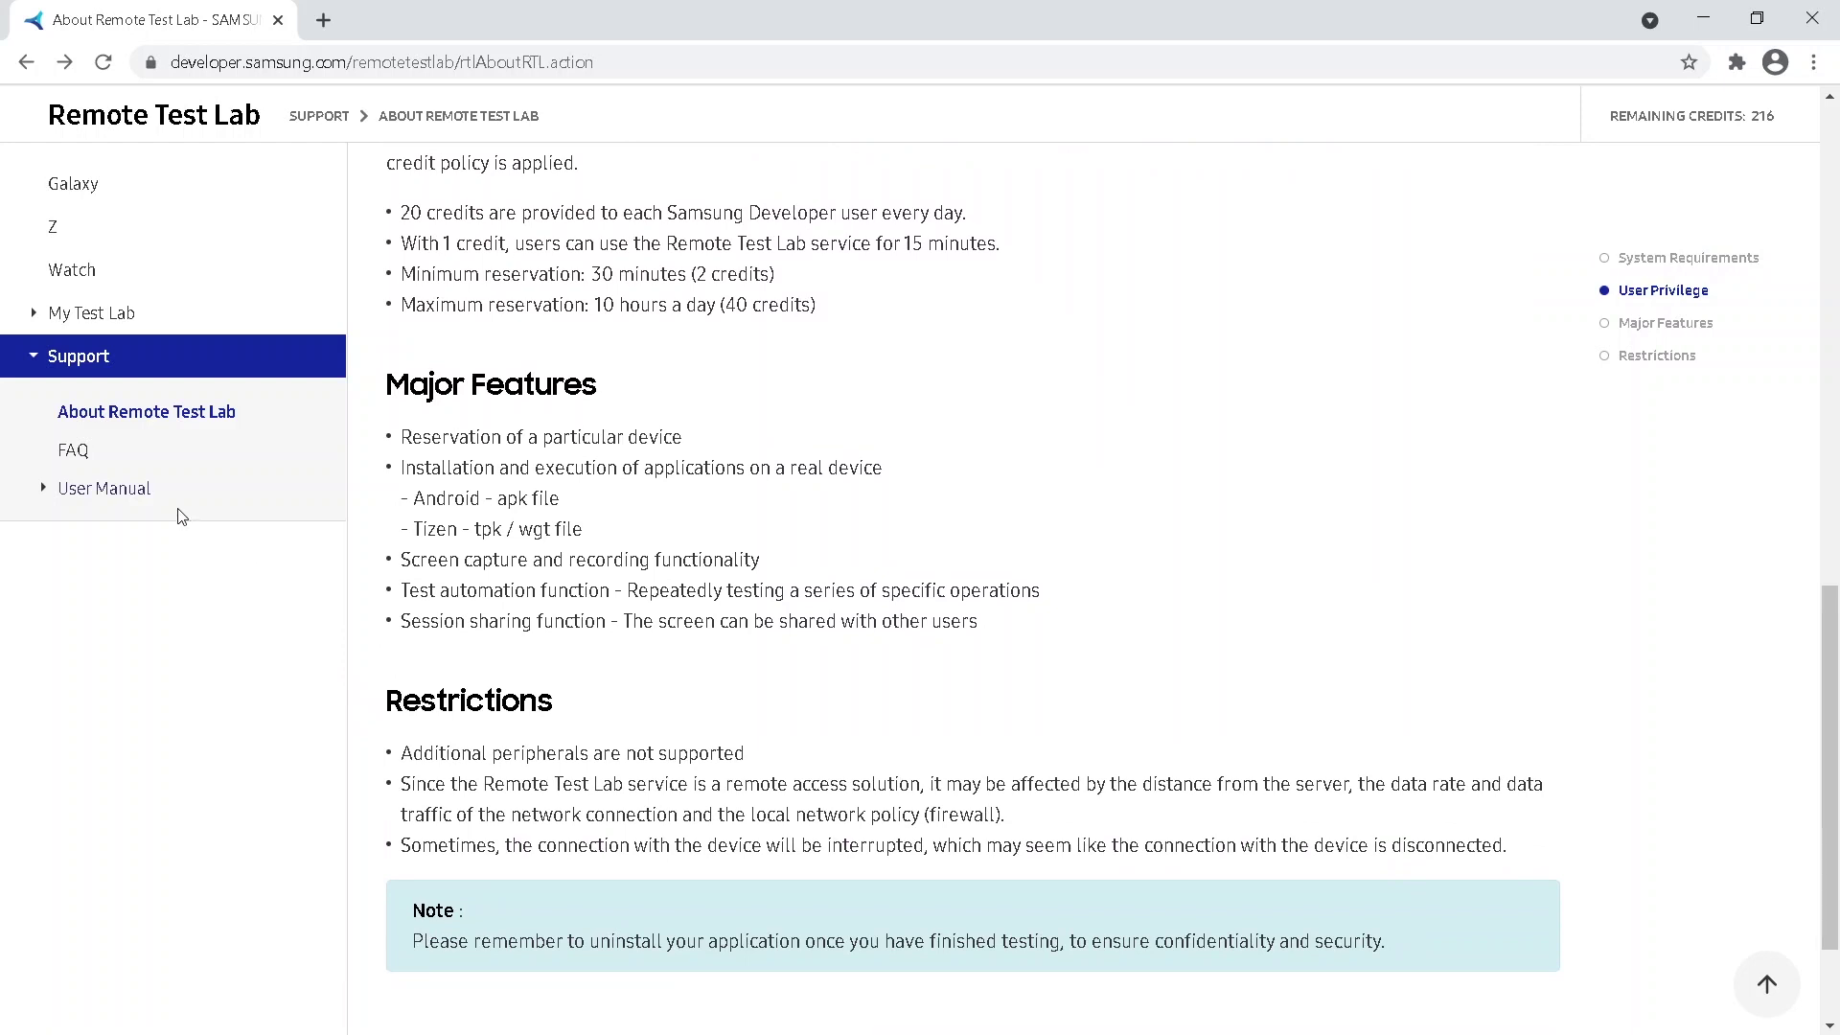
Step: Review the Remote Test Lab FAQ page, then User Manual Chapter 1 on the Samsung Developers site
left_click(85, 452)
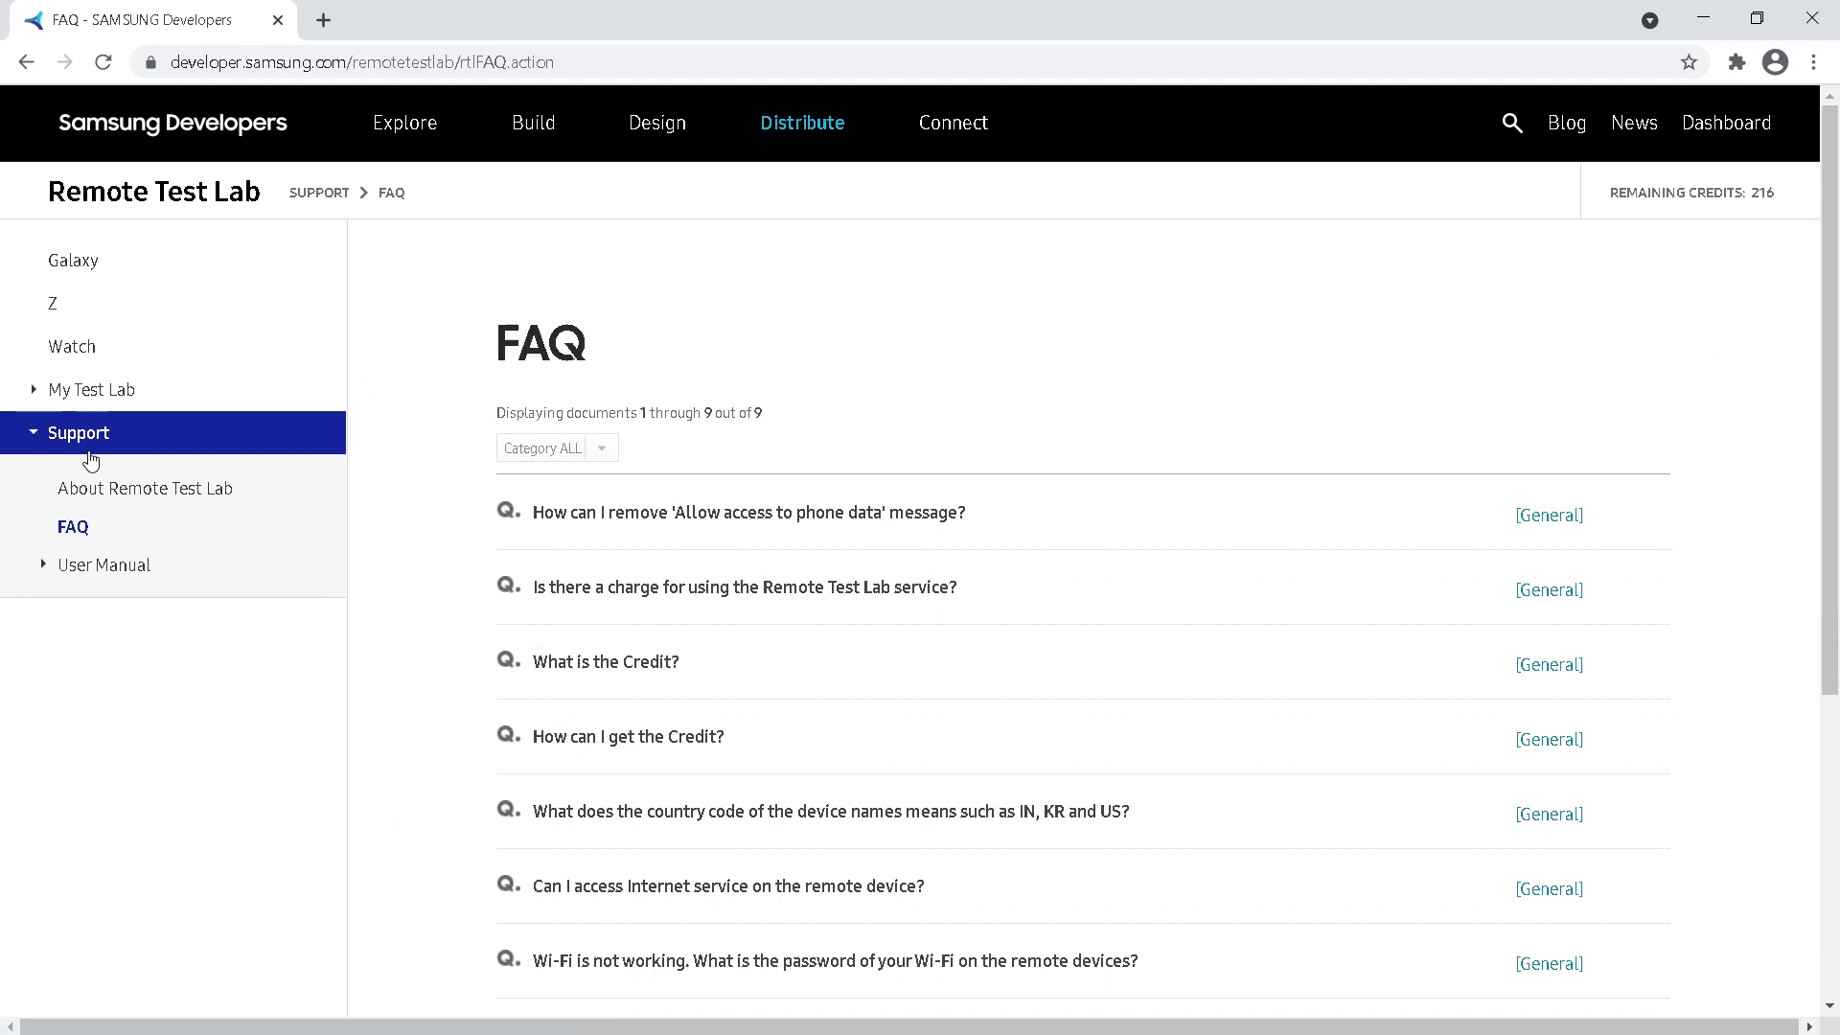
left_click(105, 571)
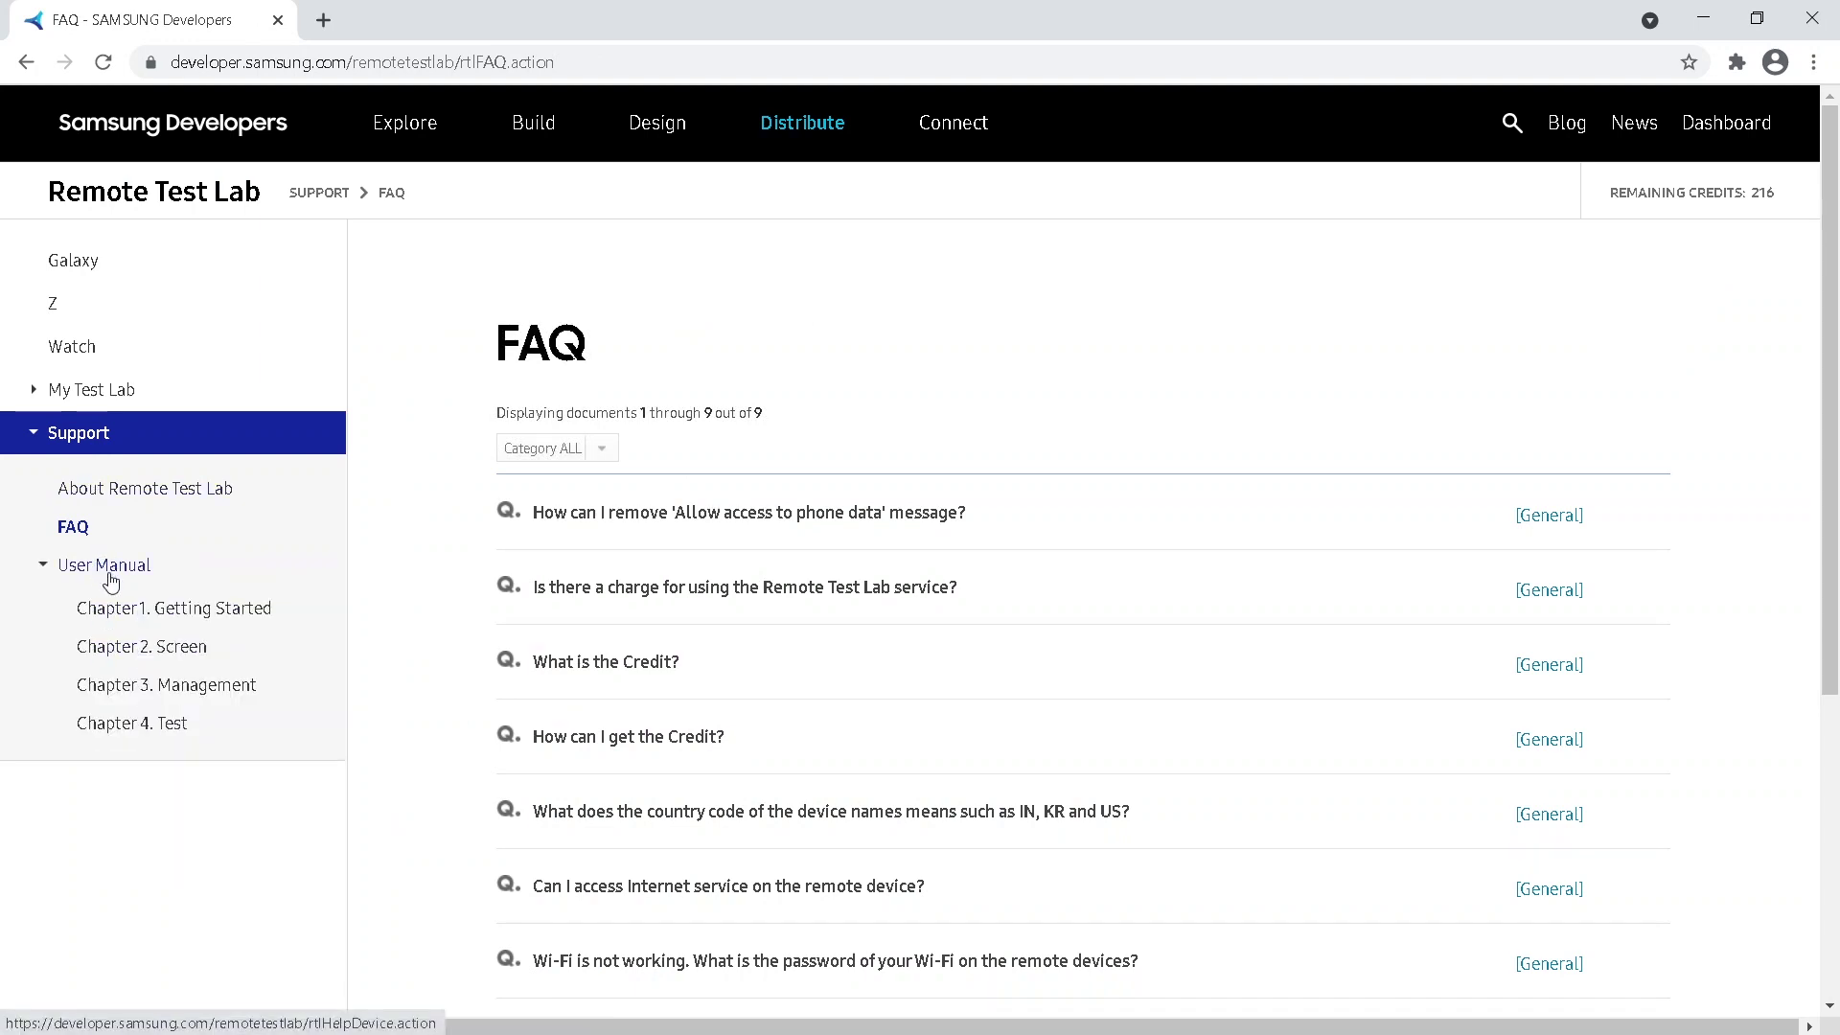
left_click(252, 623)
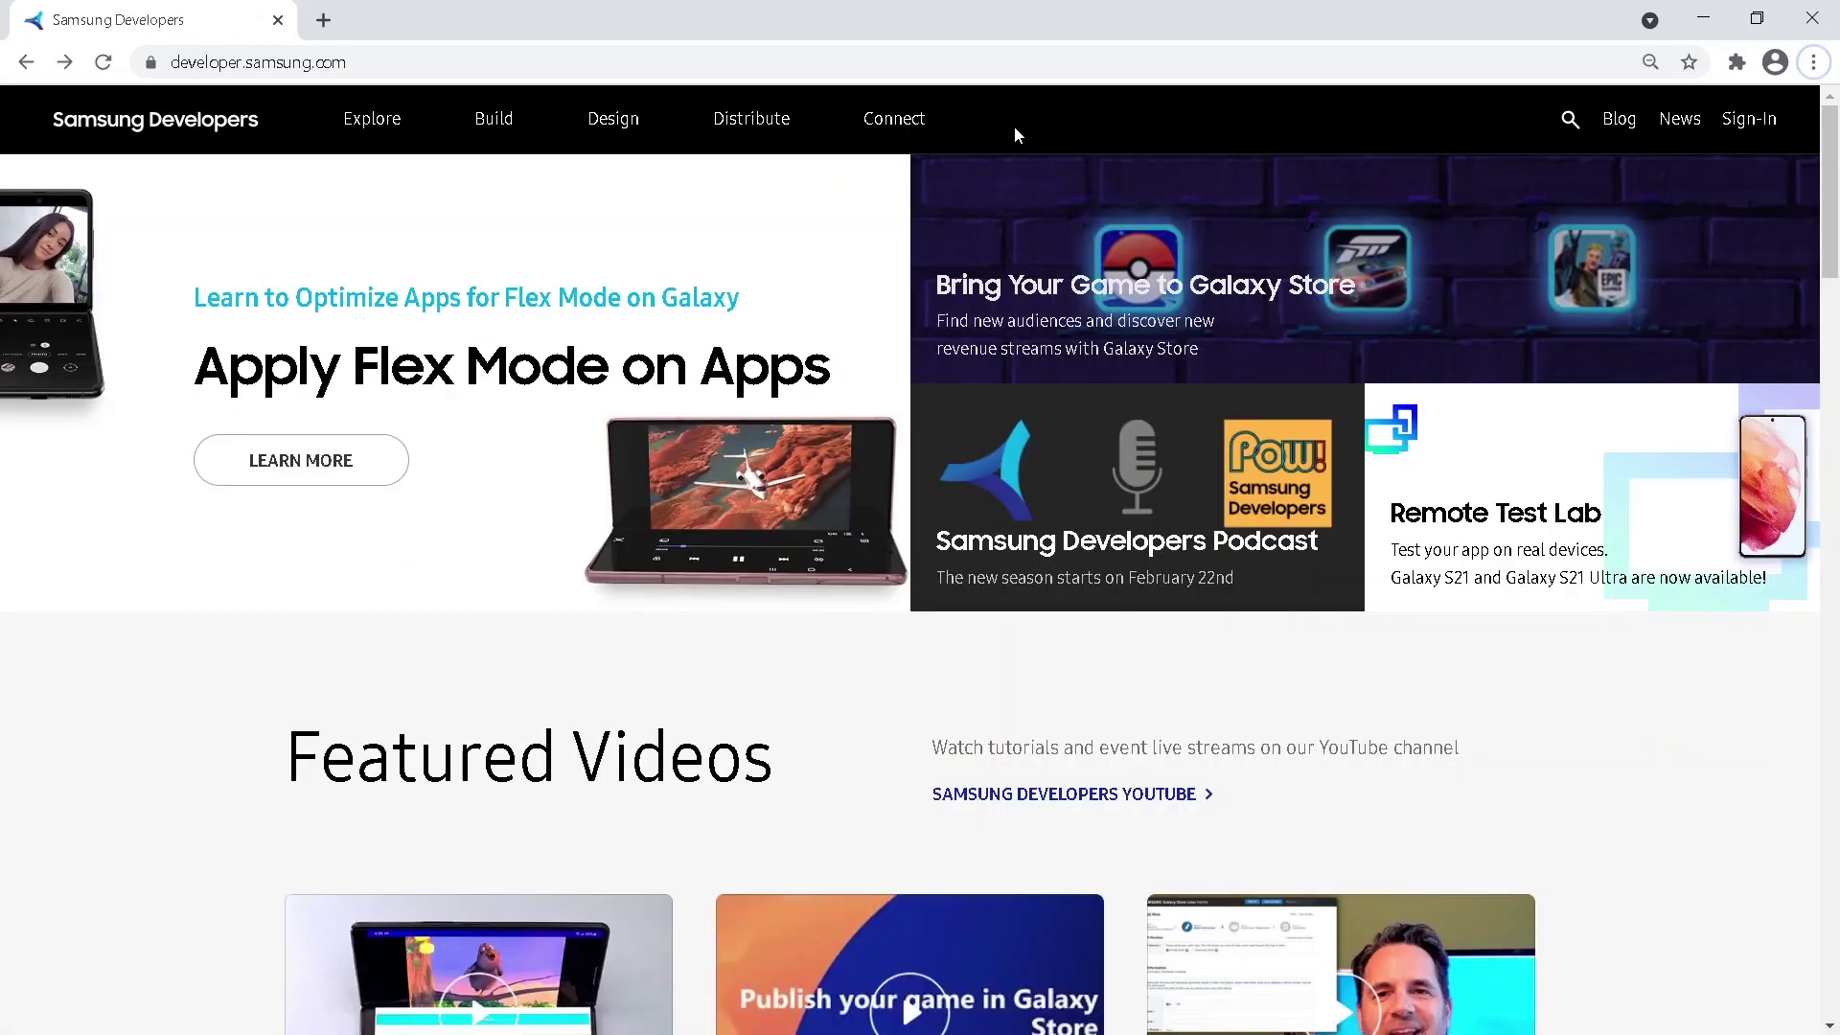
mouse_move(893, 119)
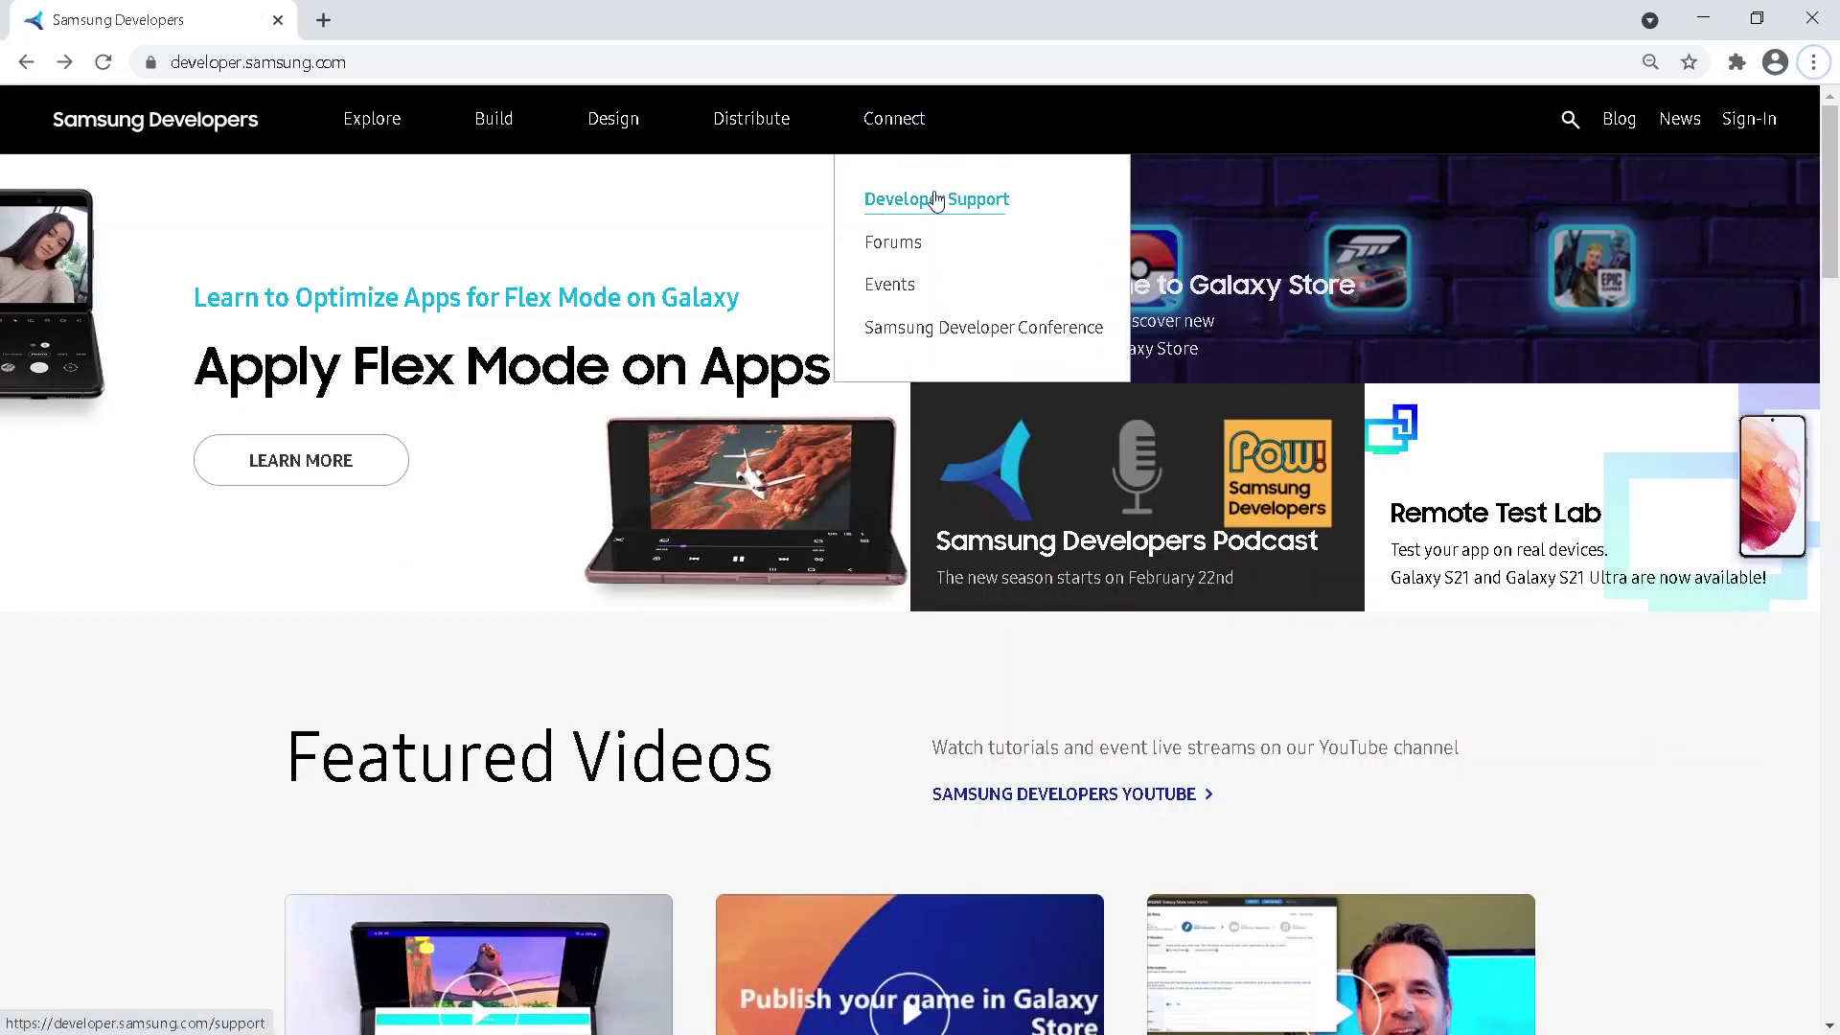
Step: Navigate to the Developer Support page from the Connect menu
left_click(936, 213)
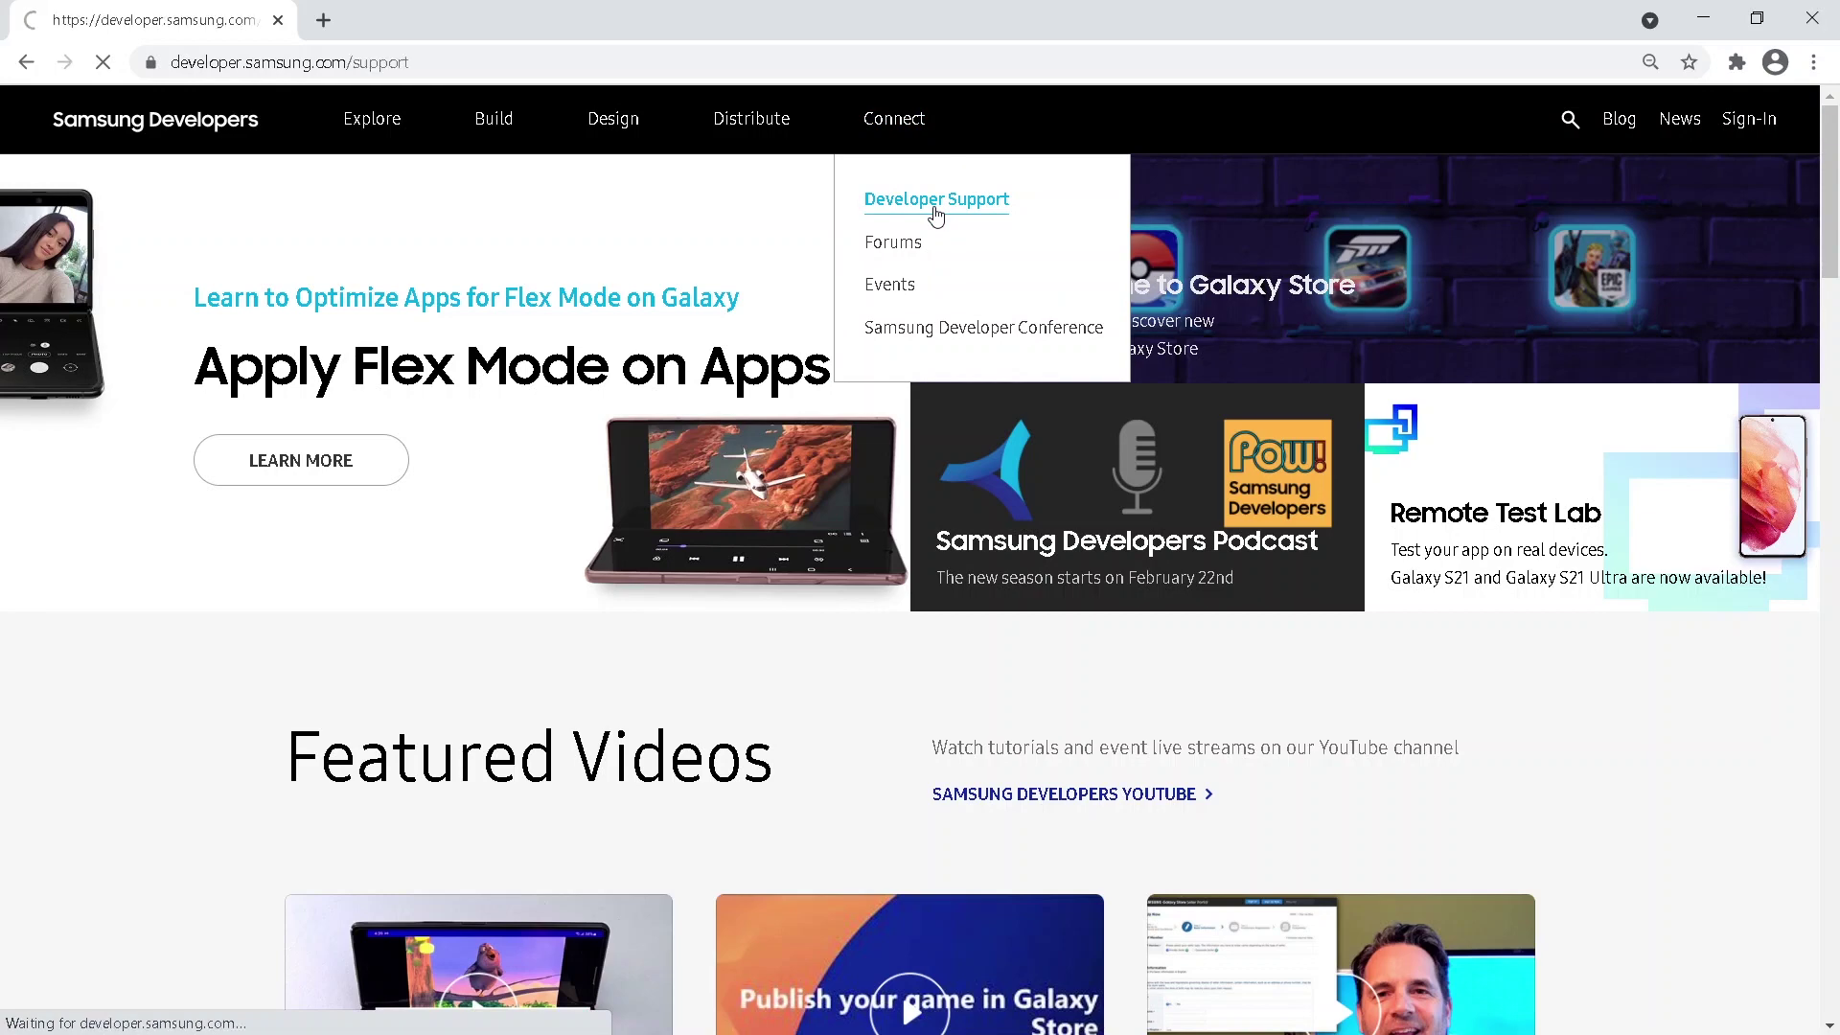